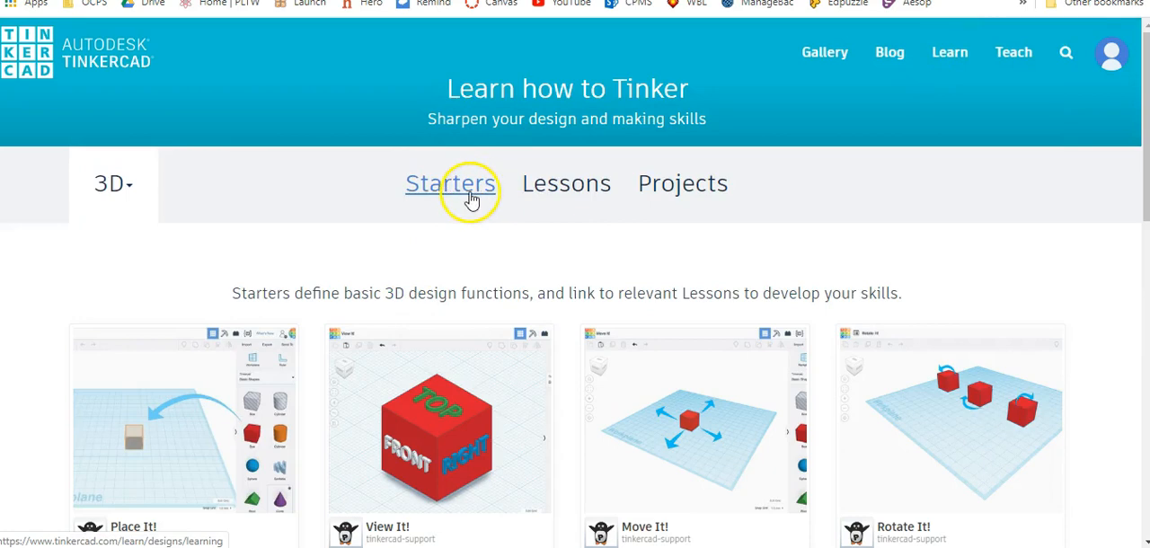
Open the Let's Learn Tinkercad! project and start its first lesson, Getting Started - Navigation and Menus.
click(704, 189)
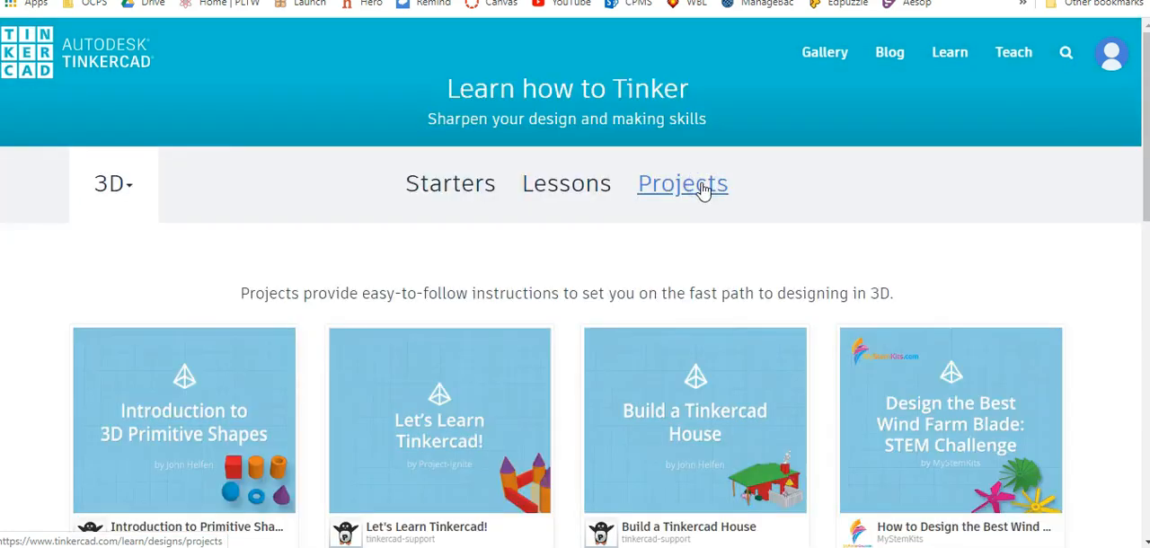
scroll(449, 198, down, 3)
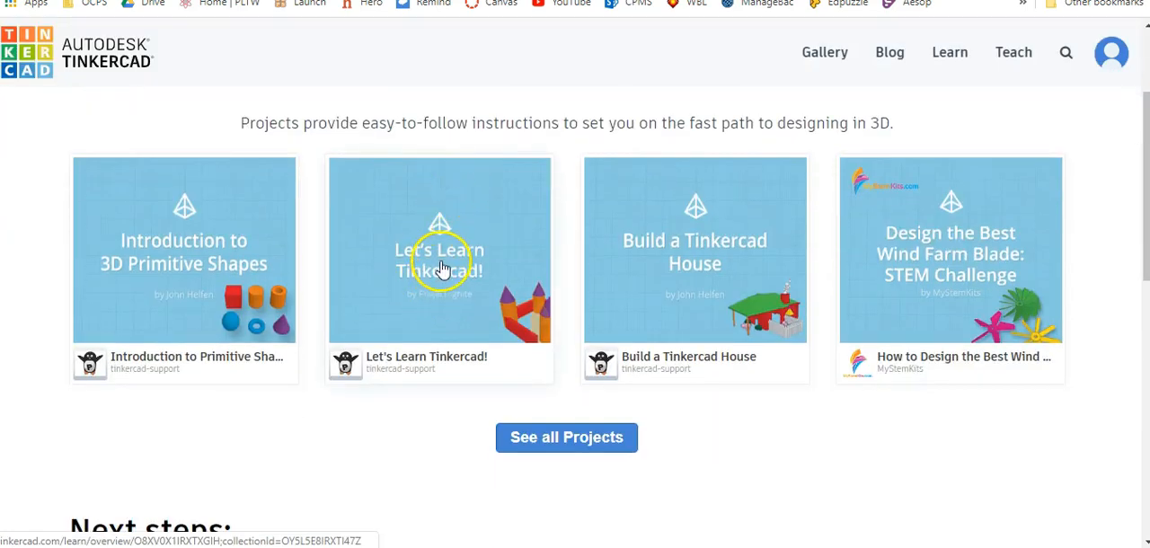
click(440, 260)
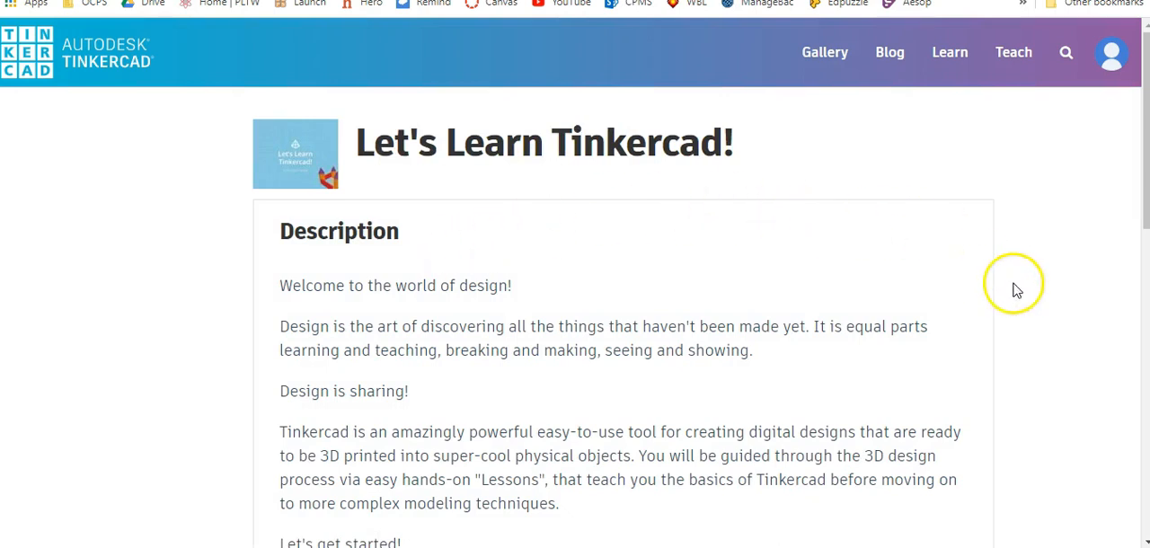
scroll(1060, 215, down, 1)
scroll(1033, 234, down, 5)
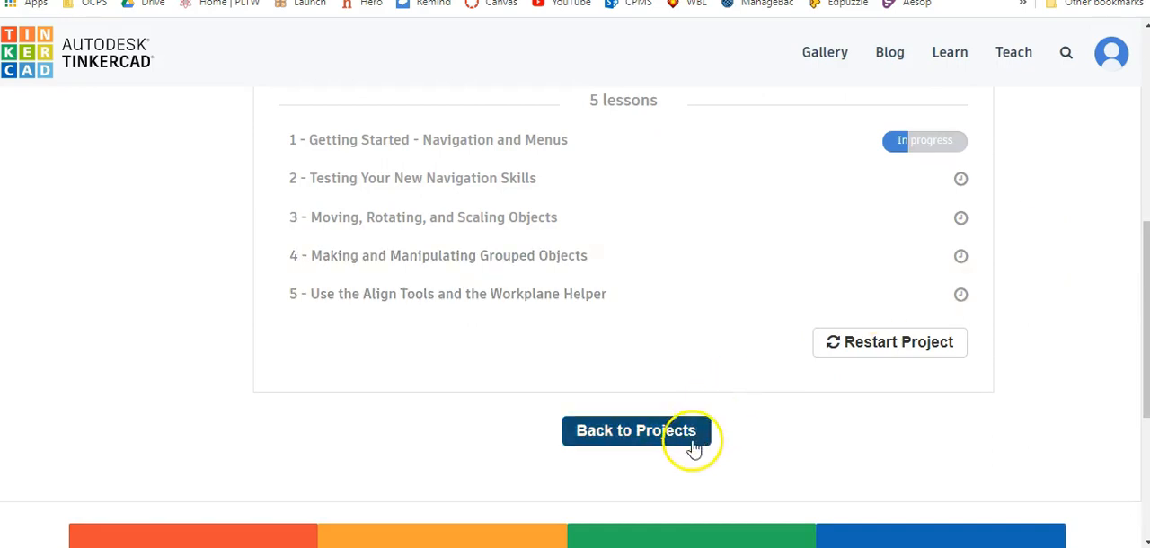
click(548, 146)
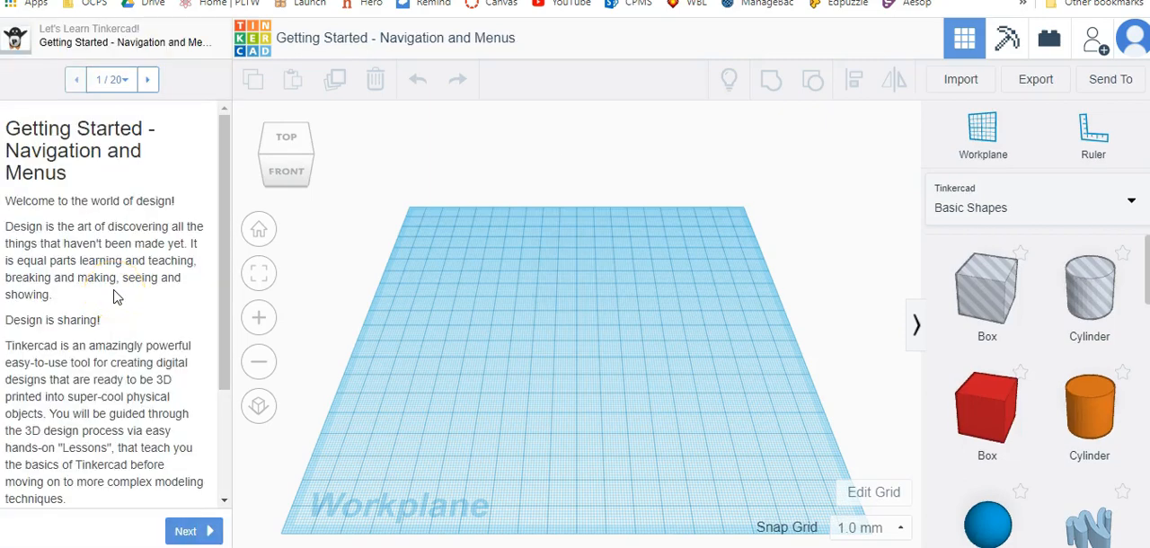
Read through the lesson's introductory pages and advance to step 5, The Viewcube.
scroll(115, 296, down, 3)
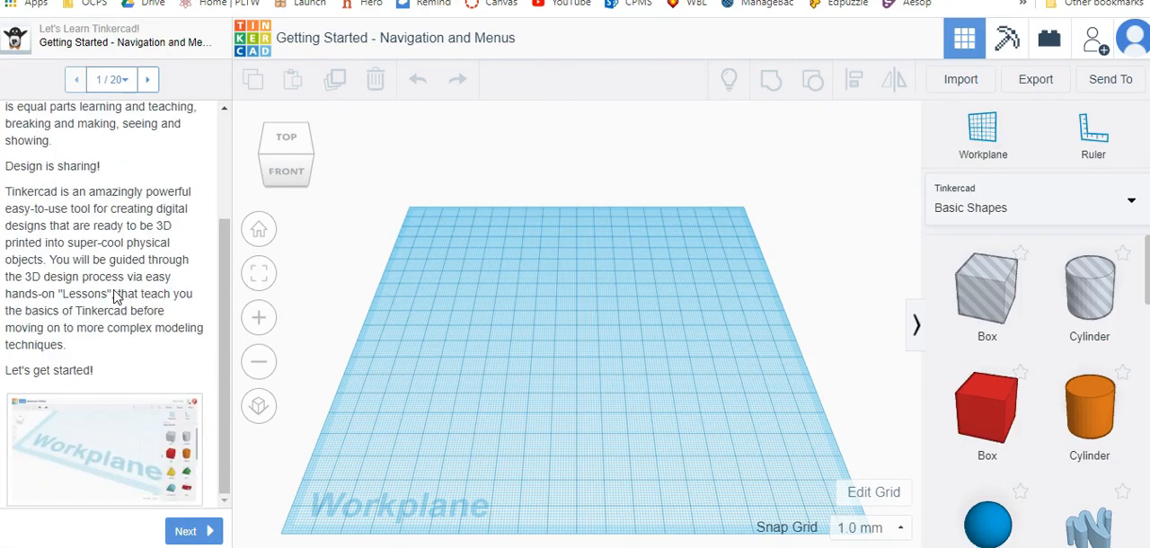
click(189, 532)
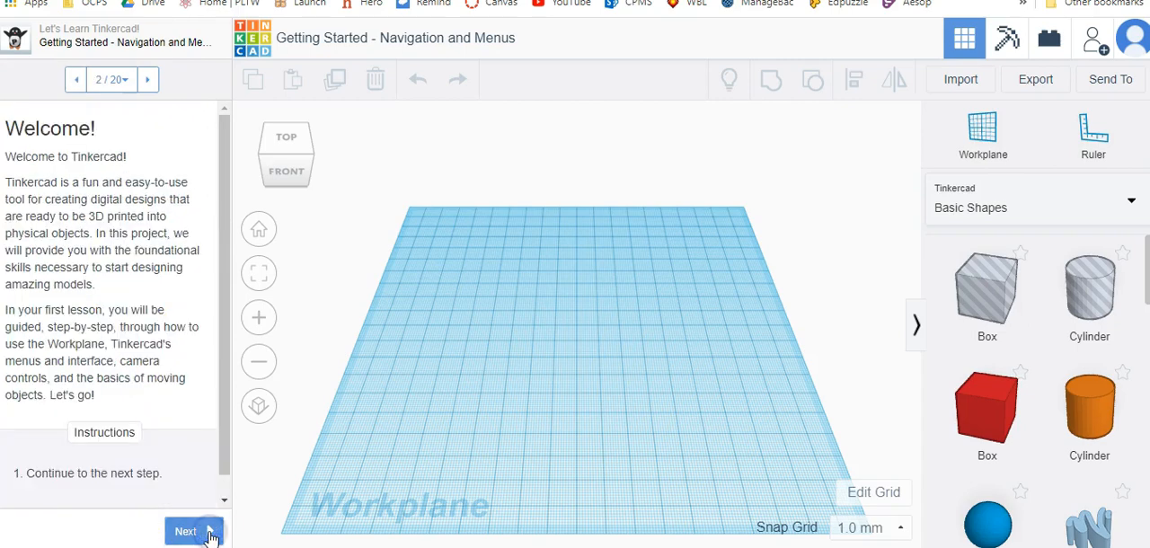
scroll(162, 305, down, 1)
click(189, 531)
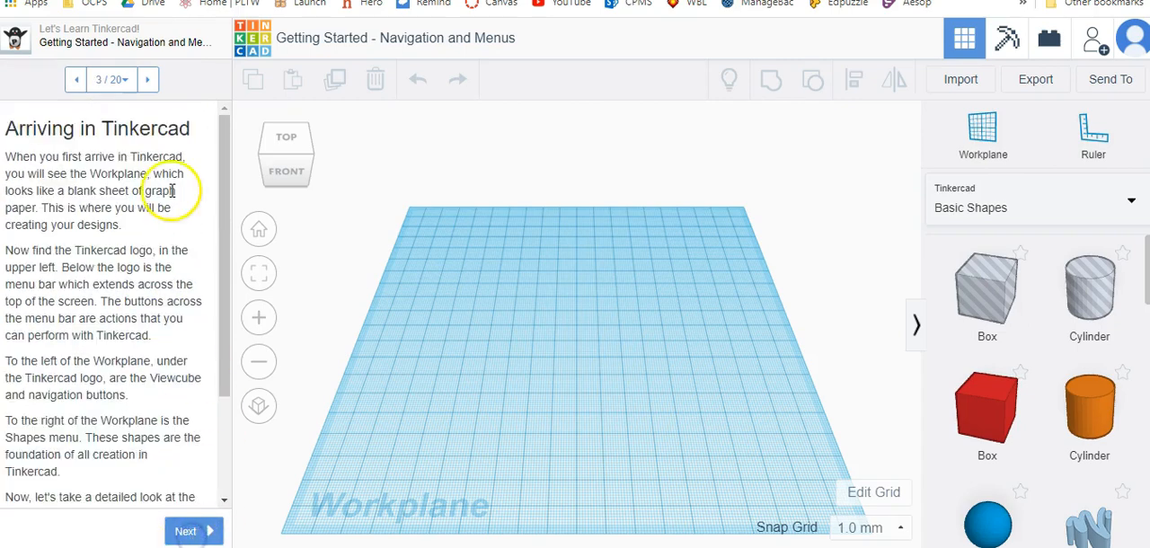
scroll(174, 359, down, 3)
click(188, 531)
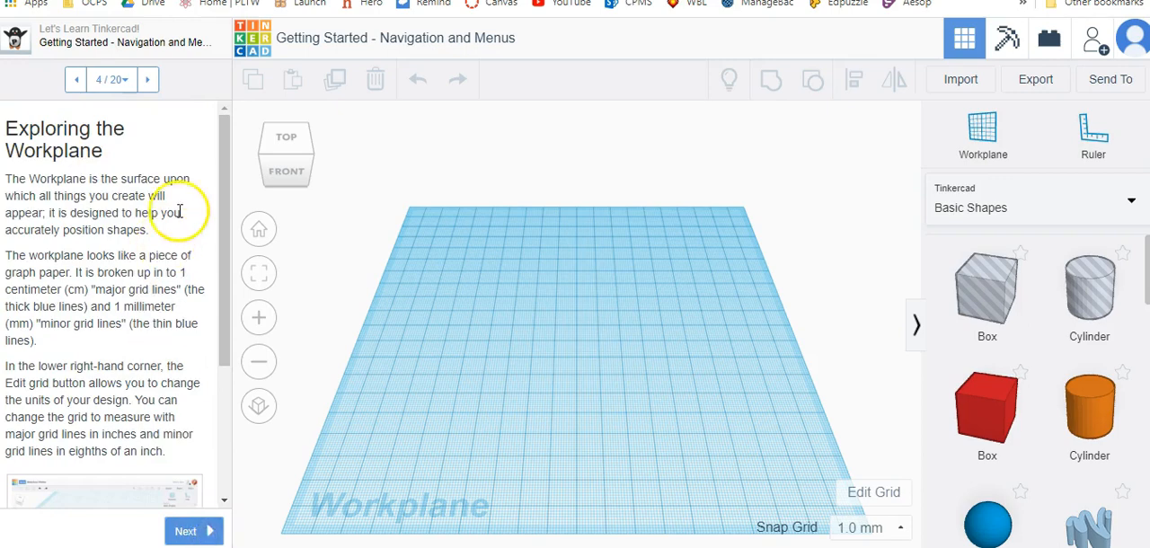
scroll(179, 216, down, 3)
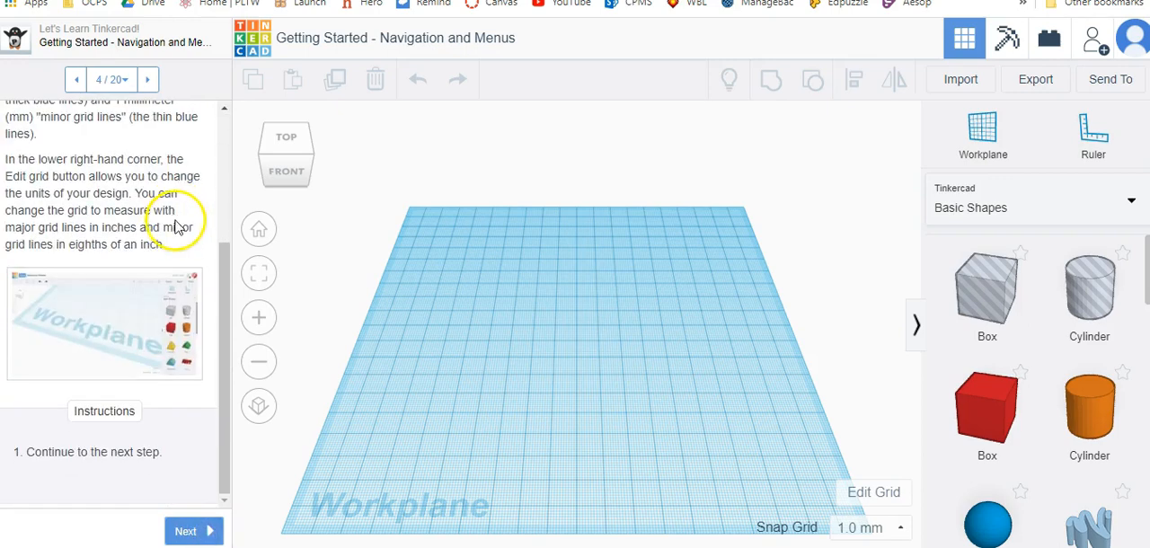
click(199, 531)
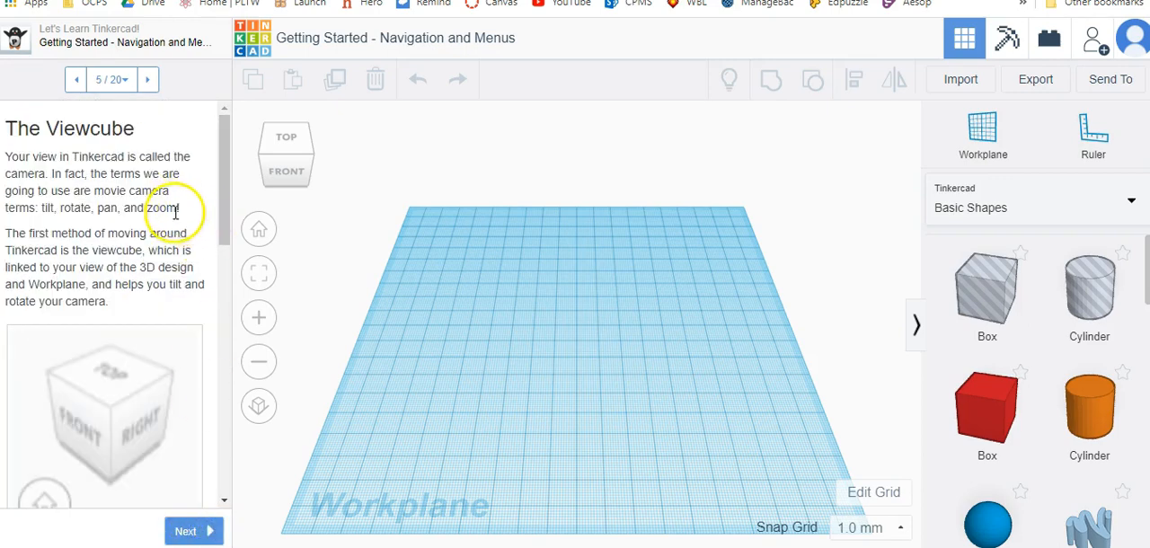
Review the Viewcube instructions, switch the camera between top, side and bottom views, and orbit around the workplane.
scroll(177, 230, down, 2)
scroll(177, 229, down, 6)
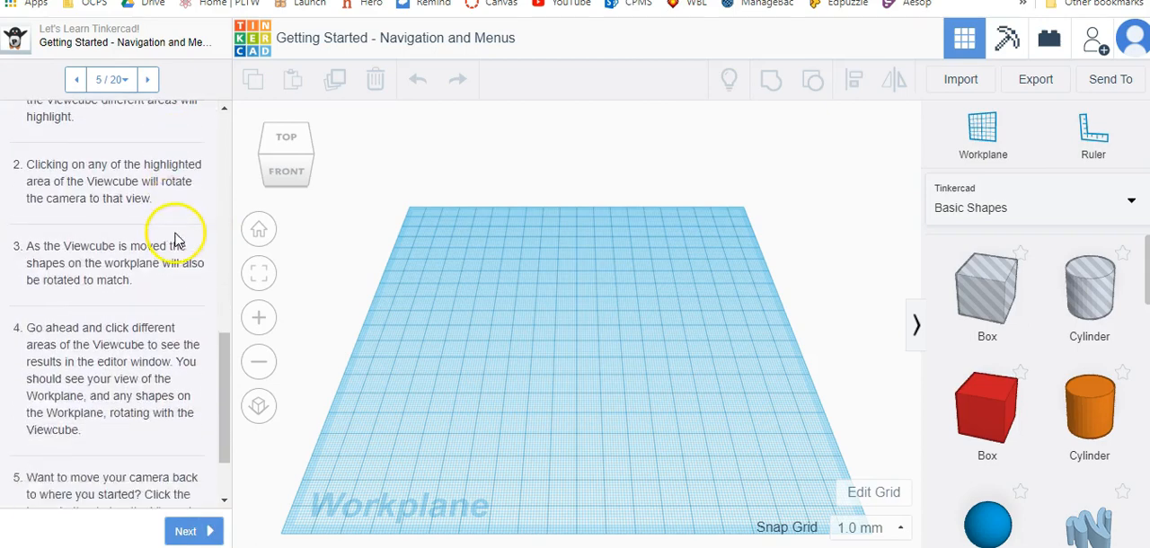
click(295, 144)
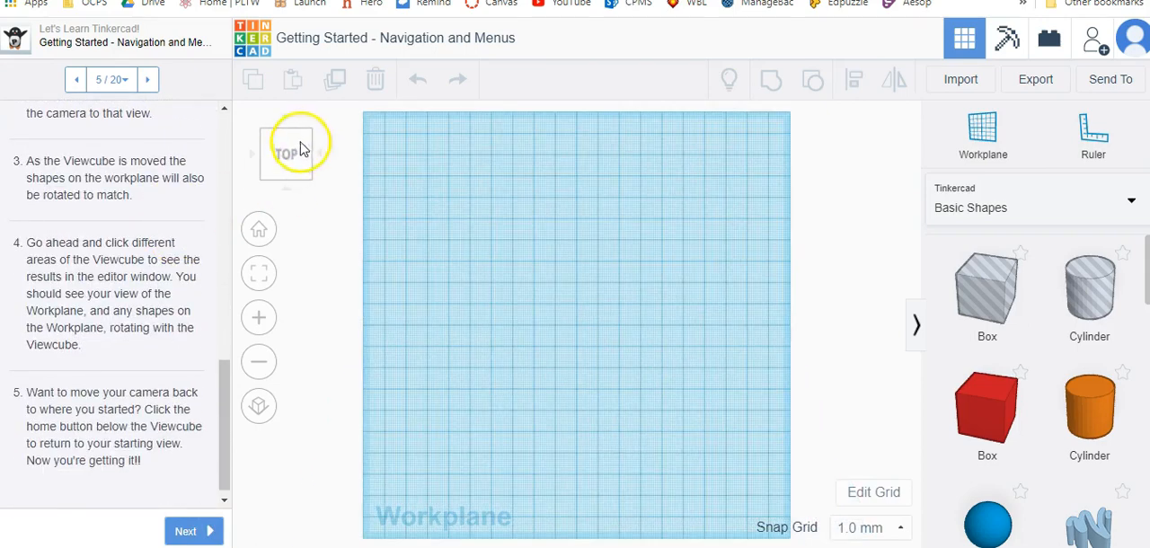
click(283, 130)
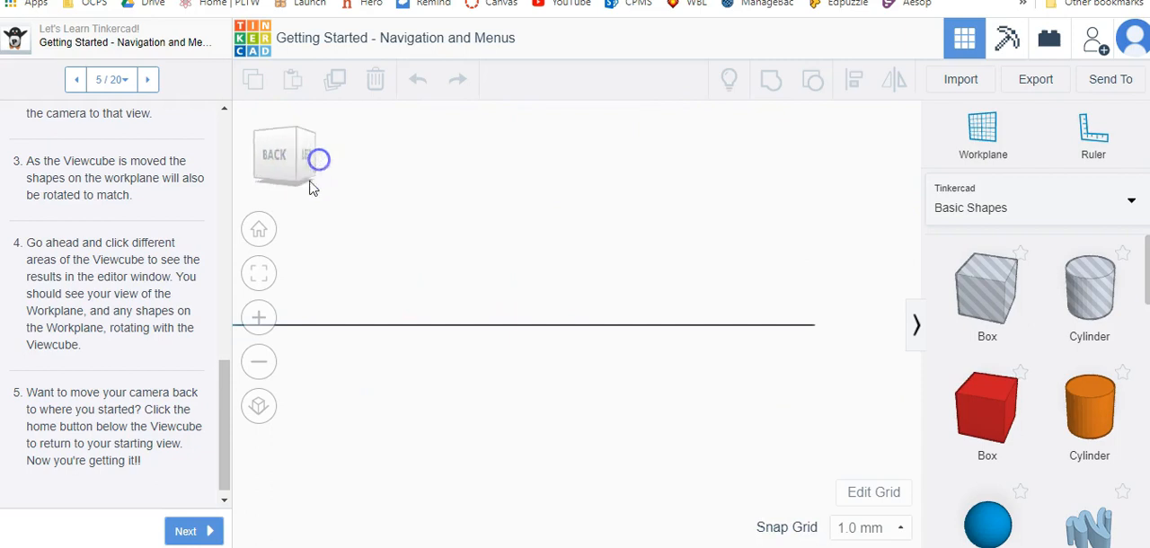
click(283, 185)
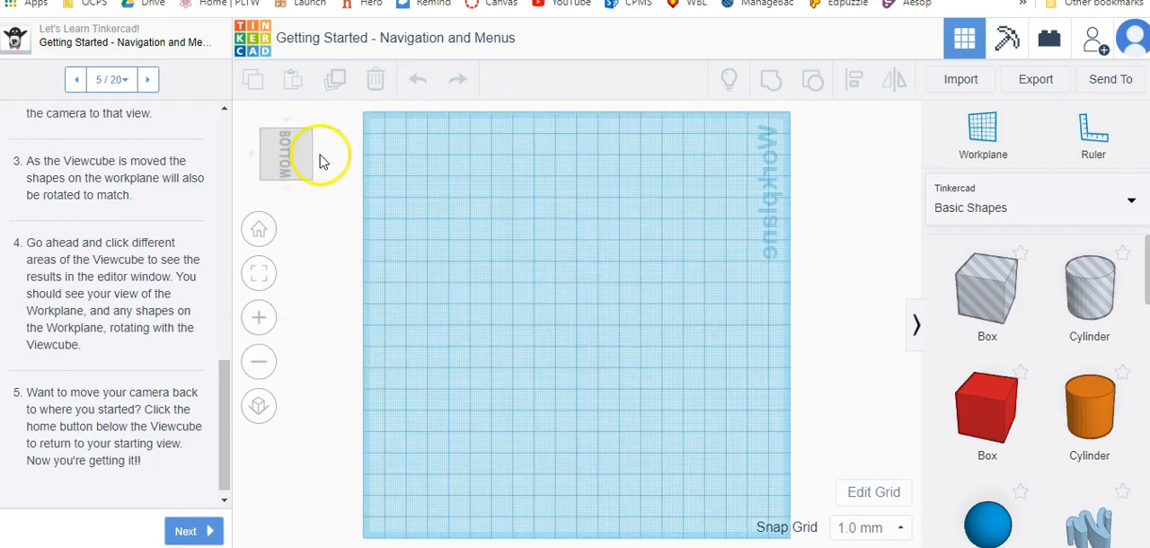
click(322, 160)
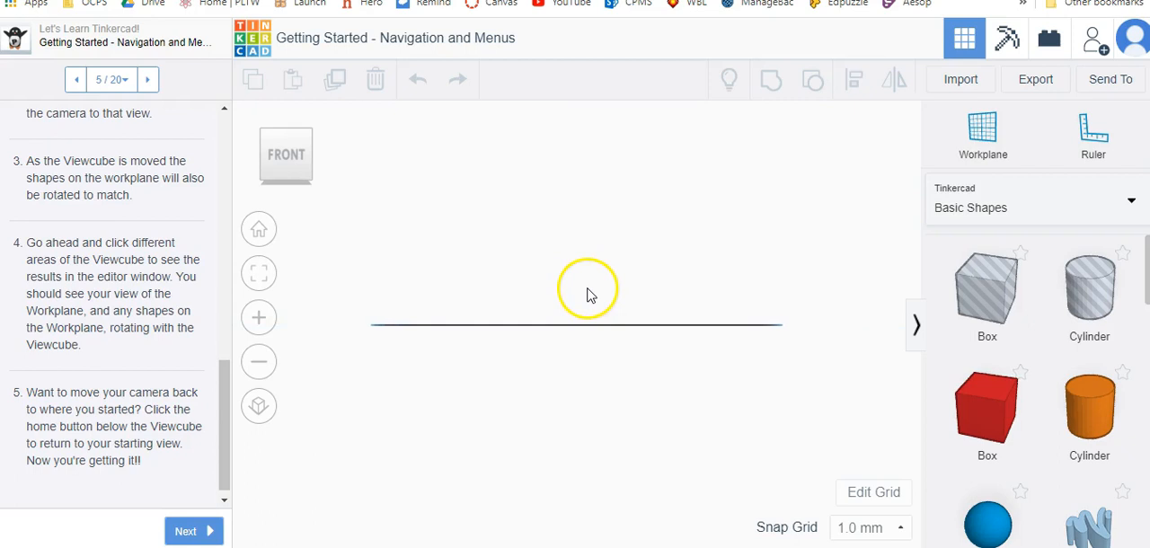
right_drag(580, 244, 602, 315)
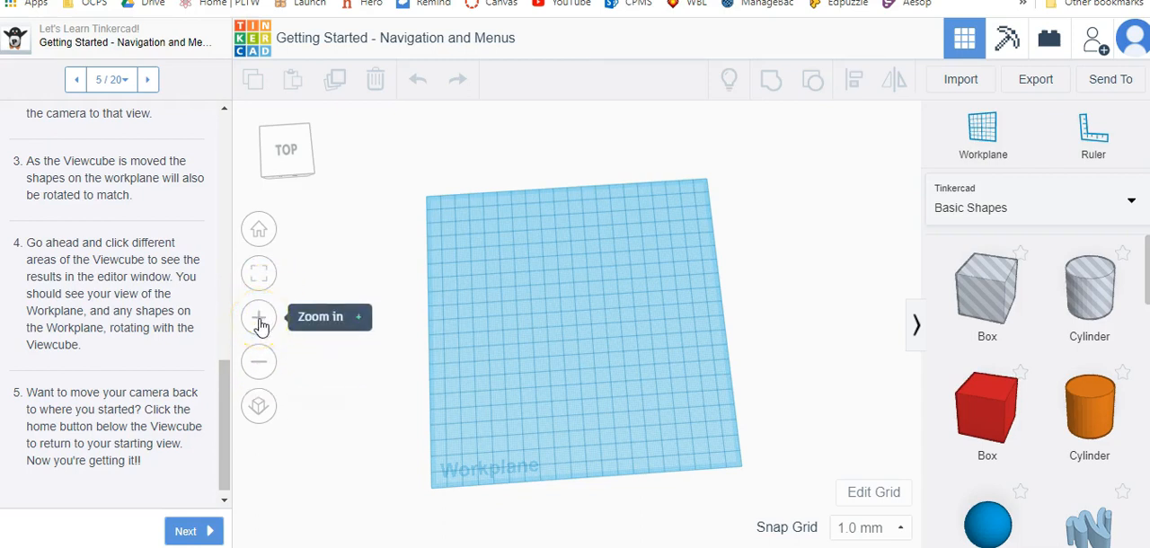
Zoom the workplane out and back in, and return the camera to the home view.
click(257, 368)
click(260, 327)
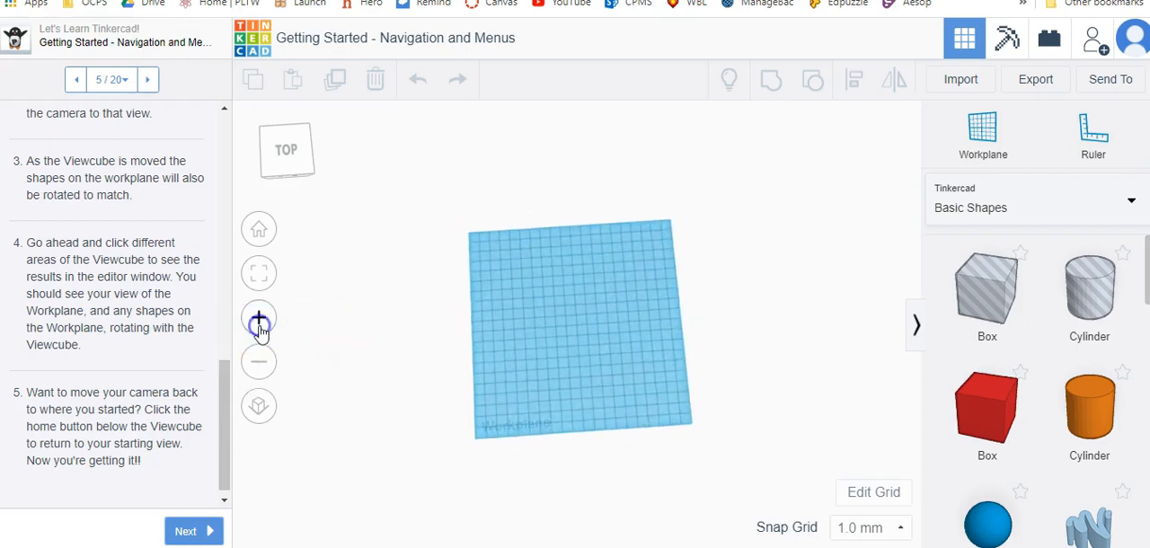
click(258, 231)
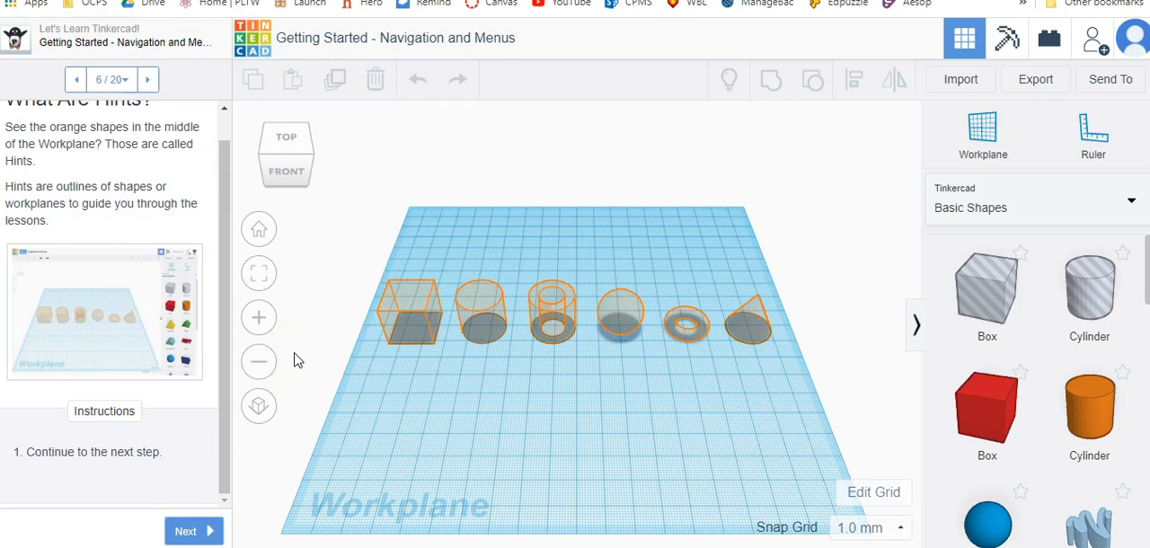
Advance to lesson step 7, place a red box within the hint on the workplane, and collapse its shape properties.
click(199, 531)
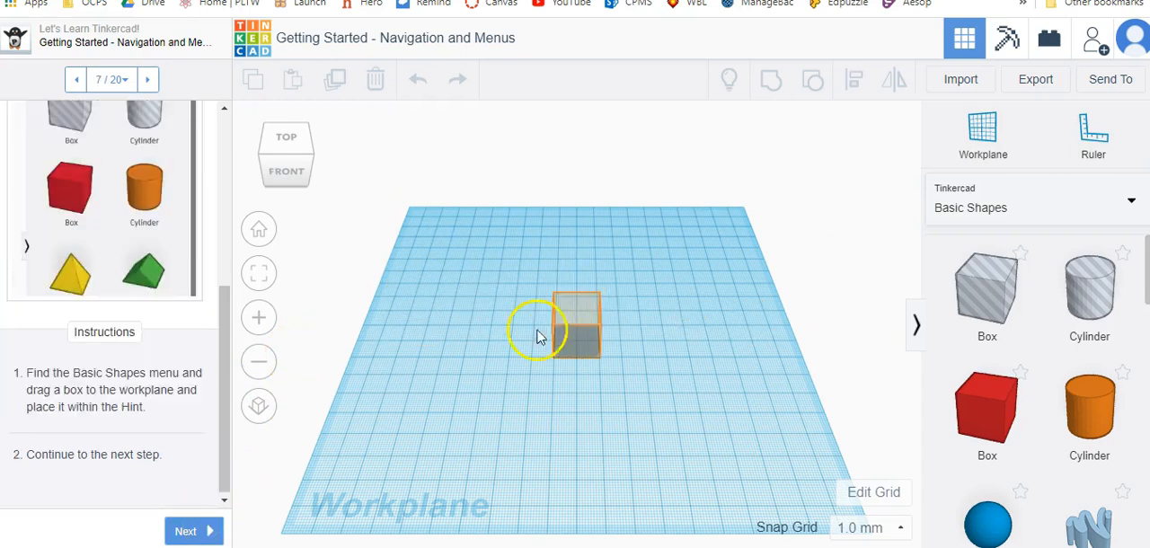
drag(981, 409, 580, 350)
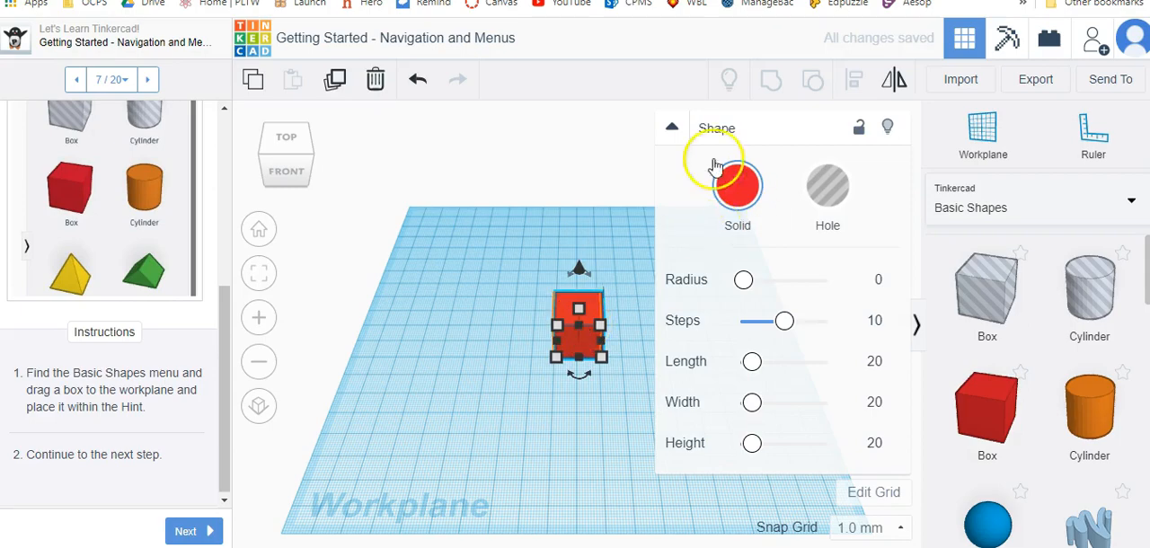
click(672, 131)
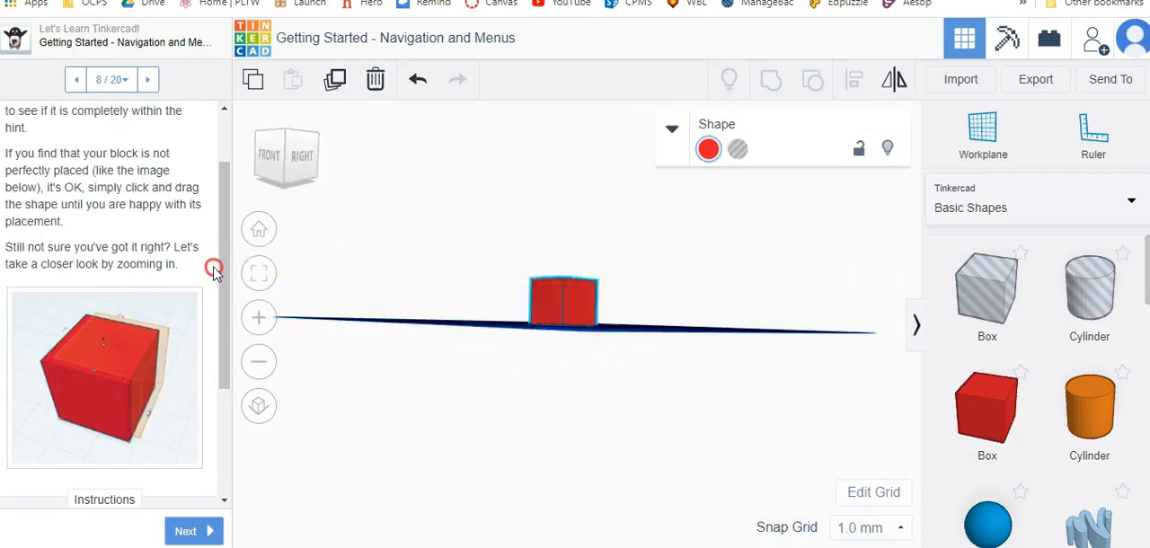
Practise zooming in and out on the red box and orbiting the camera around it.
right_drag(215, 269, 360, 329)
click(572, 307)
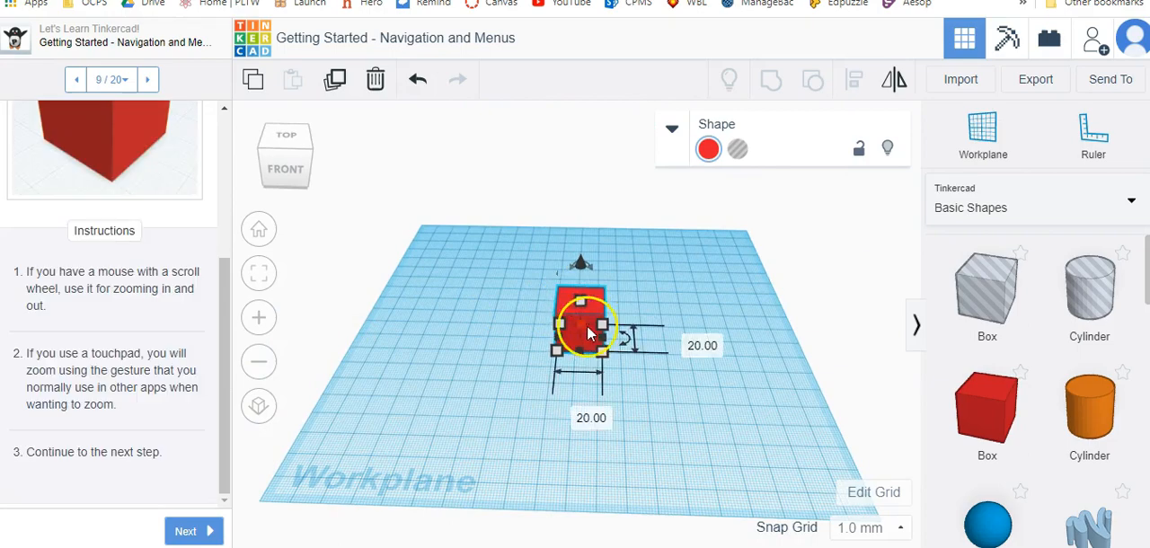
scroll(589, 334, up, 1)
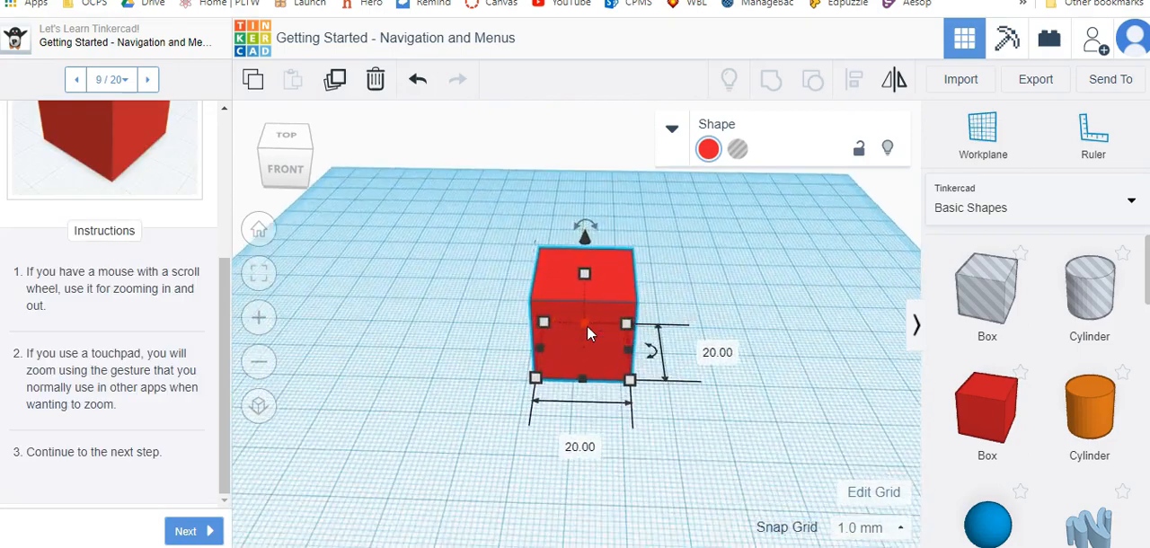
scroll(587, 325, up, 5)
scroll(528, 364, down, 5)
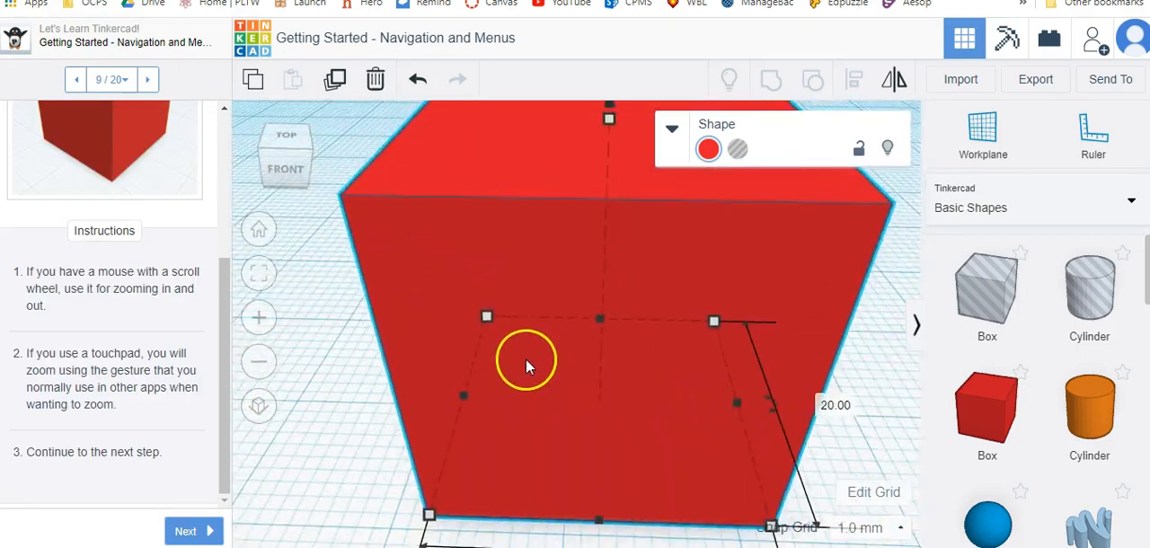
right_drag(380, 380, 512, 332)
scroll(513, 333, down, 2)
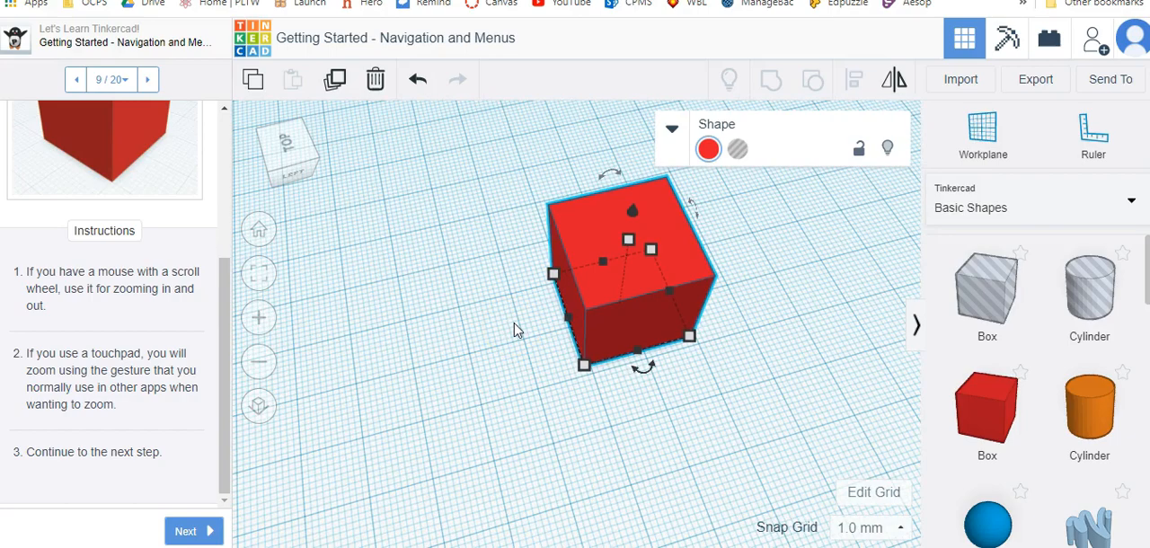
right_drag(760, 319, 331, 298)
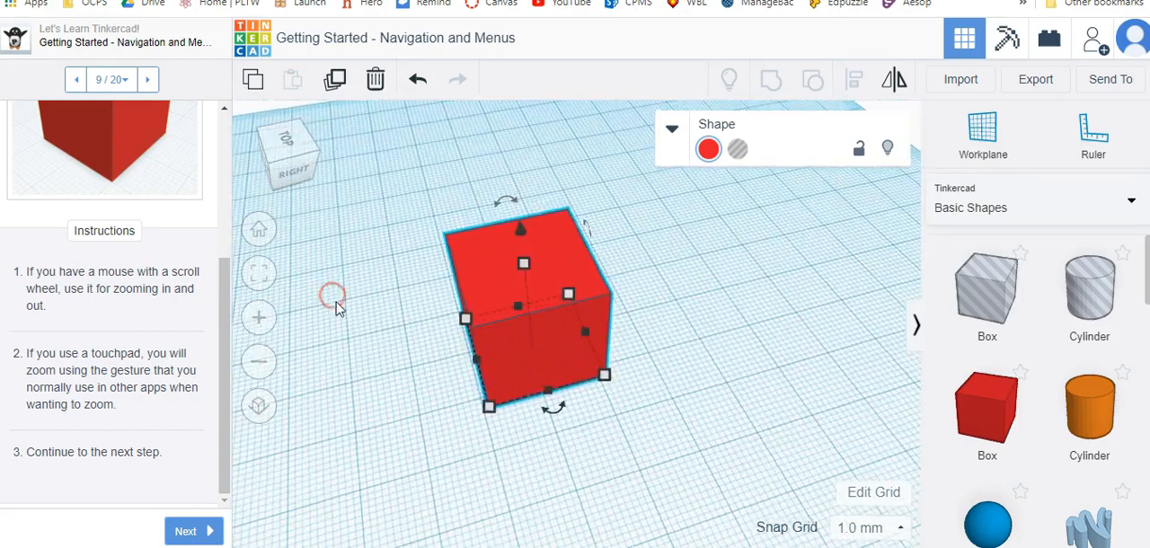
Advance to lesson step 10 on mouse camera control and practise moving the camera around the box.
click(212, 534)
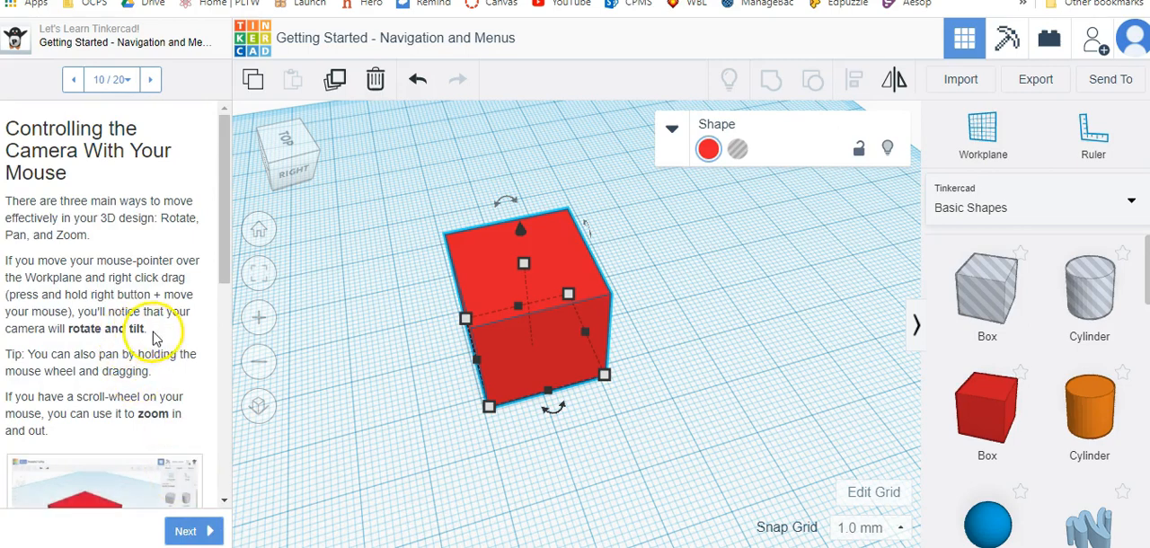
scroll(161, 332, down, 5)
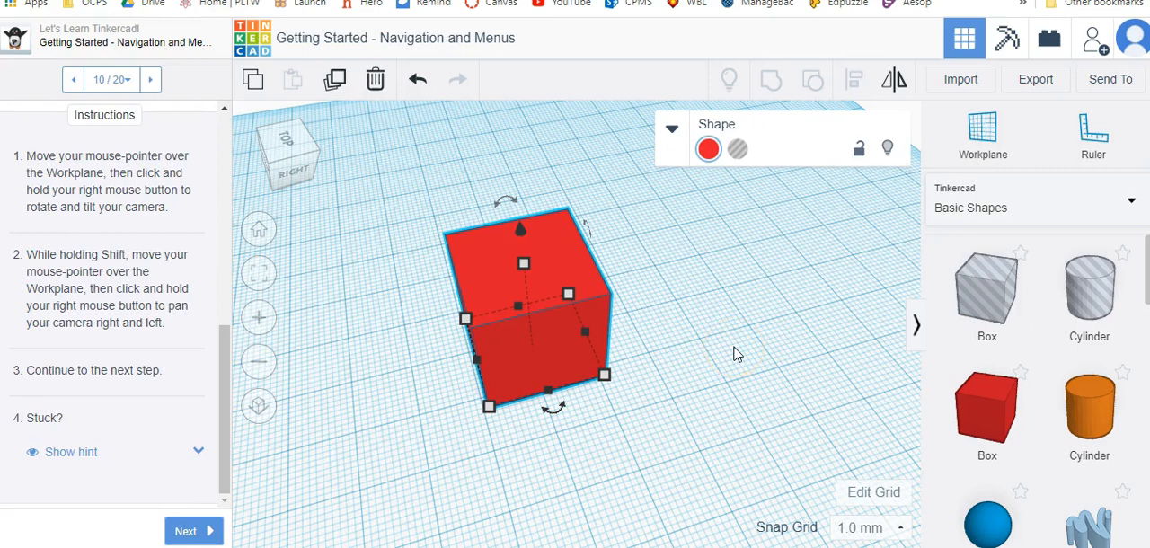
drag(735, 348, 463, 377)
shift+right_drag(680, 381, 719, 346)
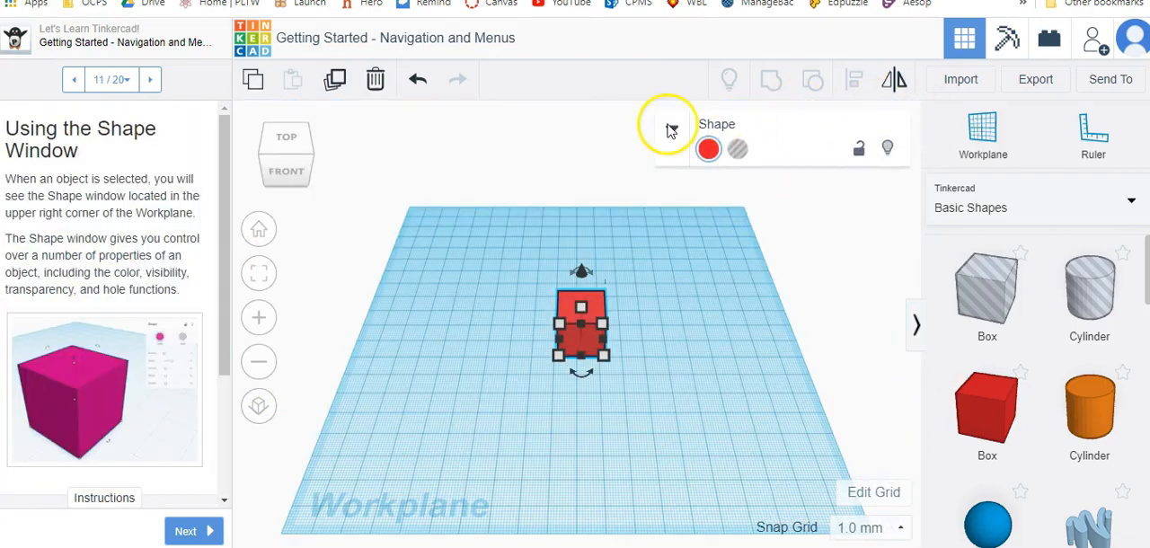
Expand the box's shape properties and change its solid color from red to the preset medium green.
click(672, 130)
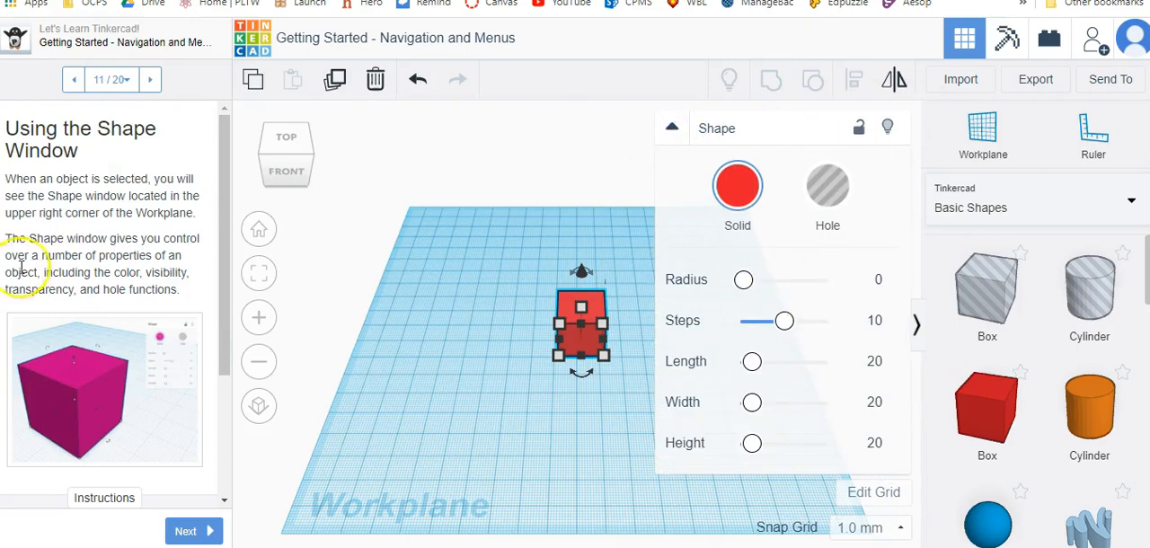
scroll(77, 204, down, 2)
click(737, 185)
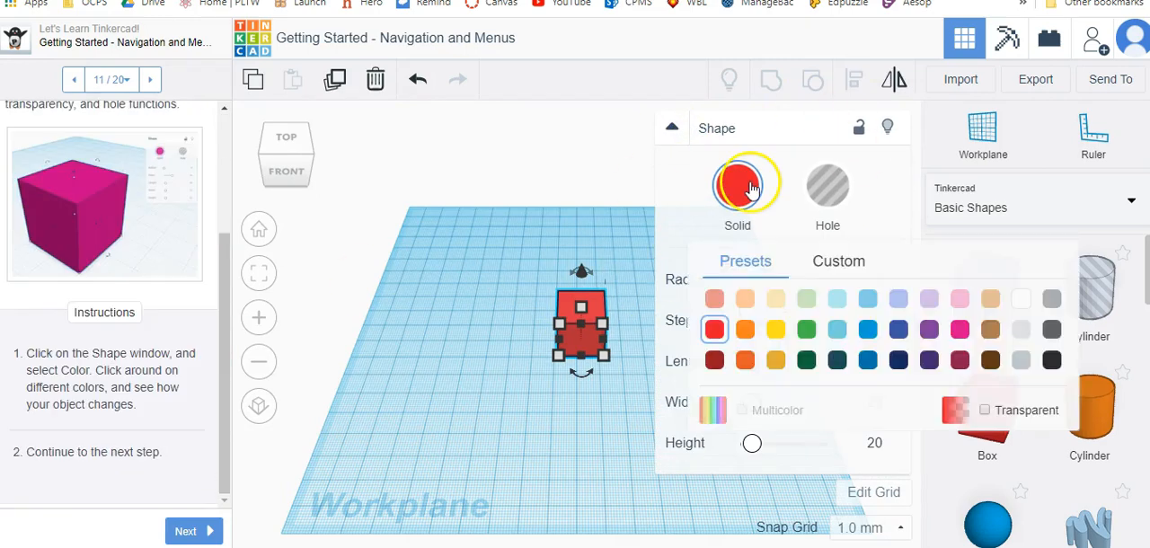
click(808, 329)
click(737, 182)
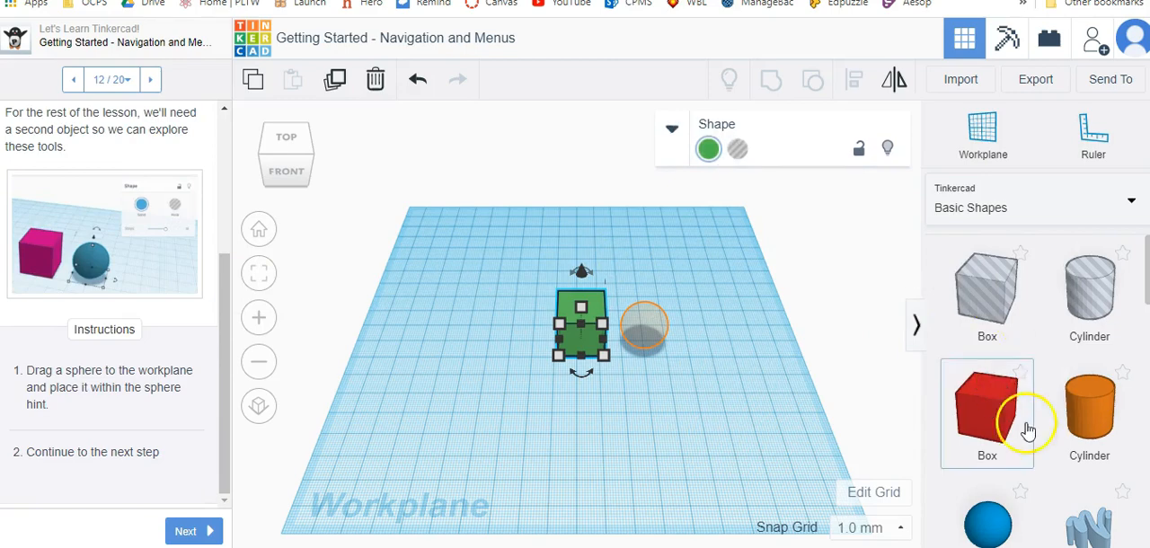
Place a blue sphere on the workplane beside the green box and move it into the sphere hint.
scroll(1027, 431, down, 3)
drag(988, 271, 657, 347)
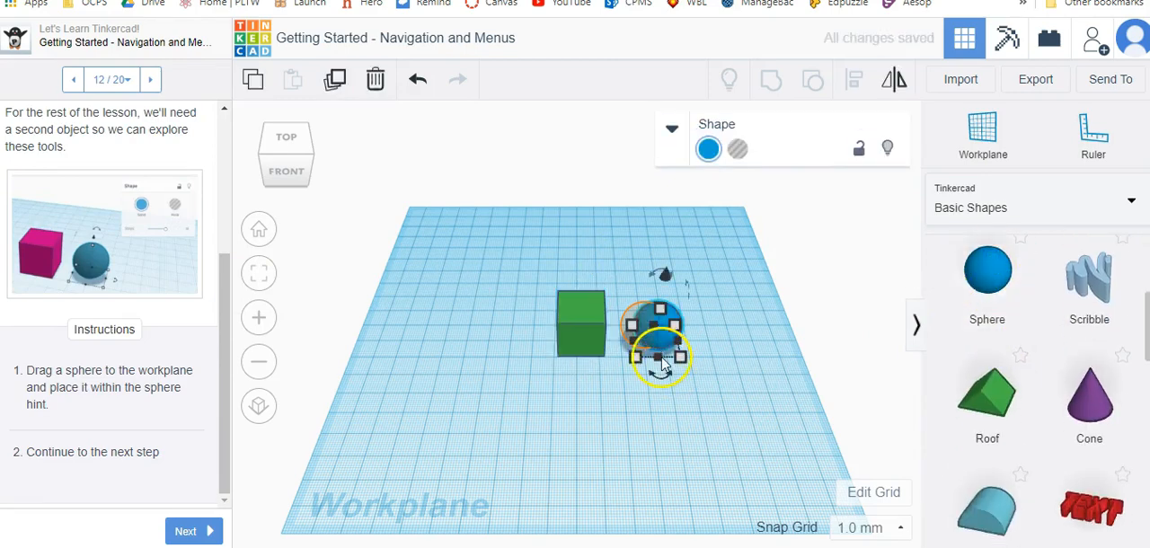
scroll(660, 349, up, 3)
scroll(660, 348, up, 5)
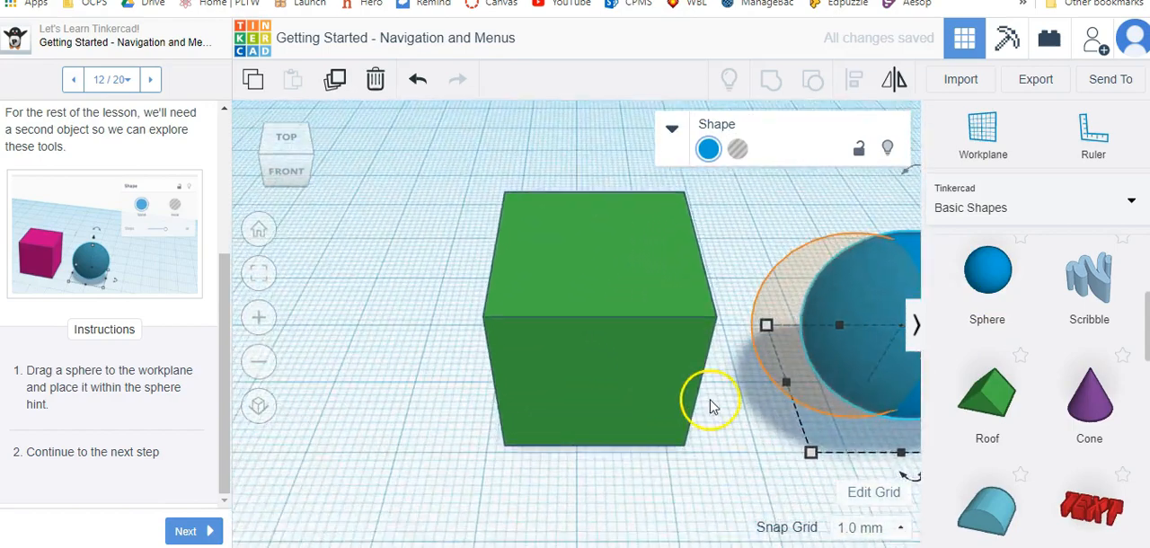
right_drag(763, 482, 635, 431)
drag(826, 343, 716, 316)
scroll(662, 385, down, 5)
right_drag(417, 405, 515, 438)
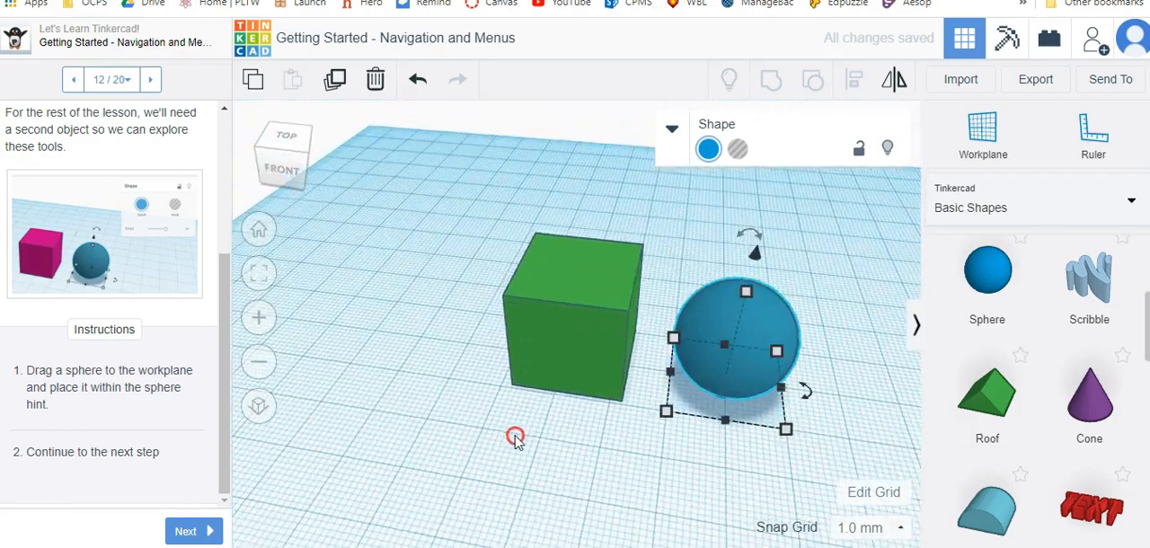
Advance to lesson step 13, read the instructions on the X, Y and Z axes, and reset the camera to the home view.
click(186, 531)
scroll(130, 396, down, 2)
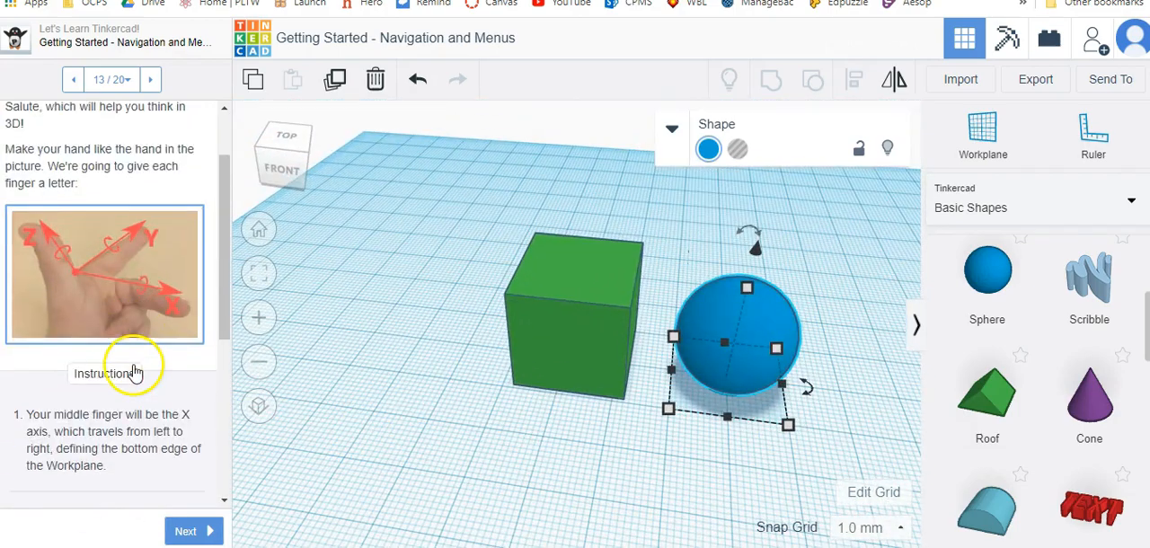
scroll(96, 485, down, 3)
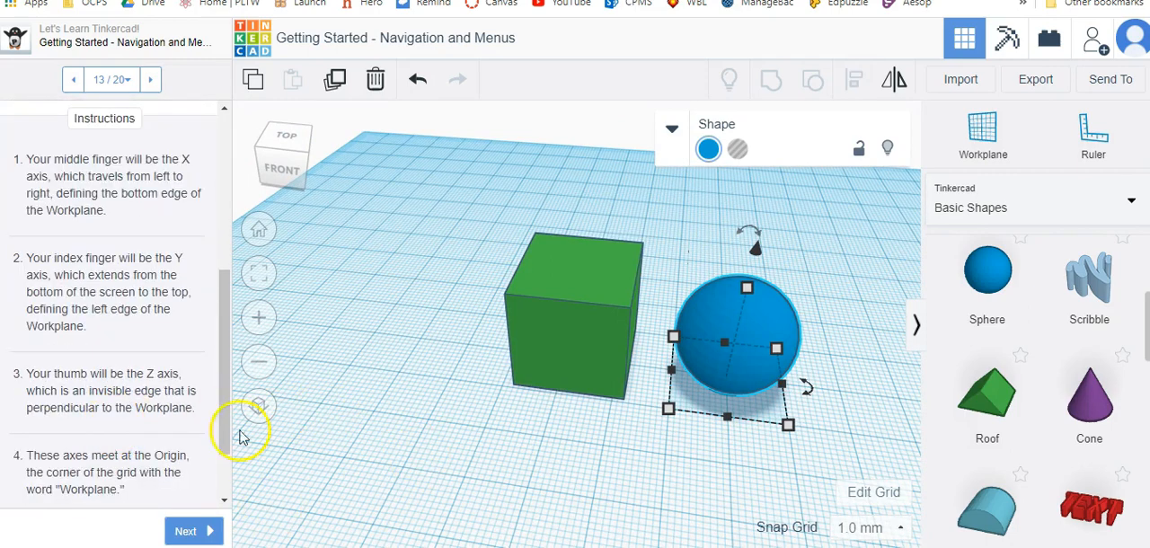
click(259, 229)
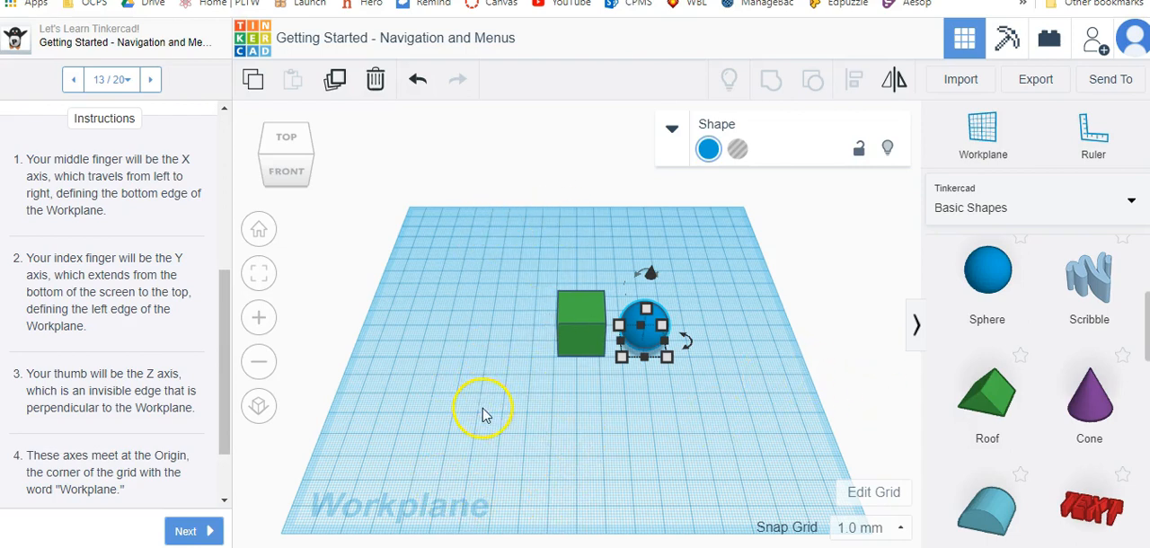
Advance to lesson step 15 and raise the blue sphere off the workplane to the sphere hint, aiming for 11 mm.
click(189, 531)
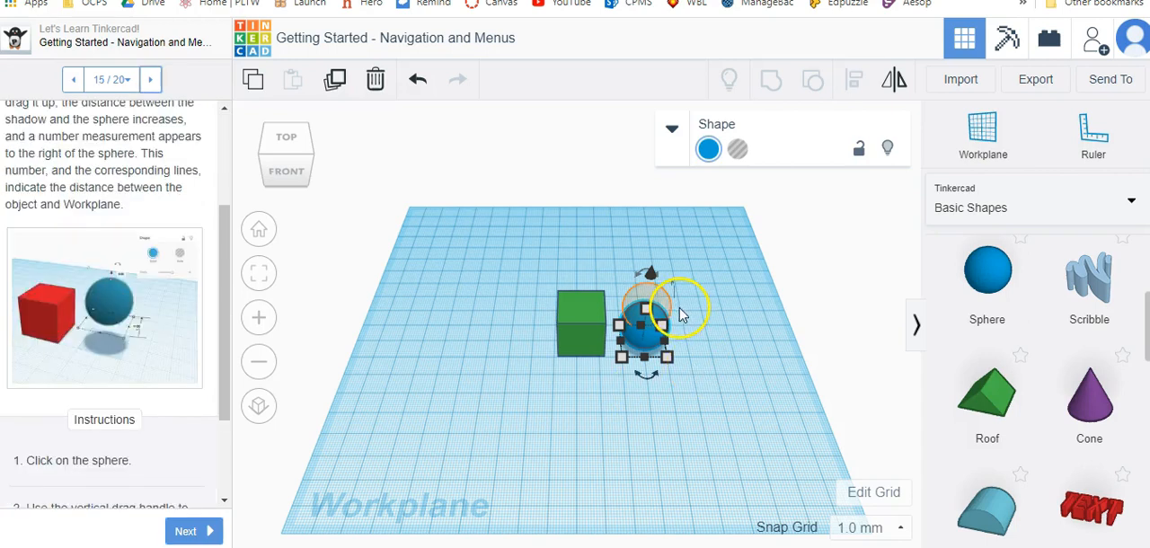
scroll(157, 332, down, 3)
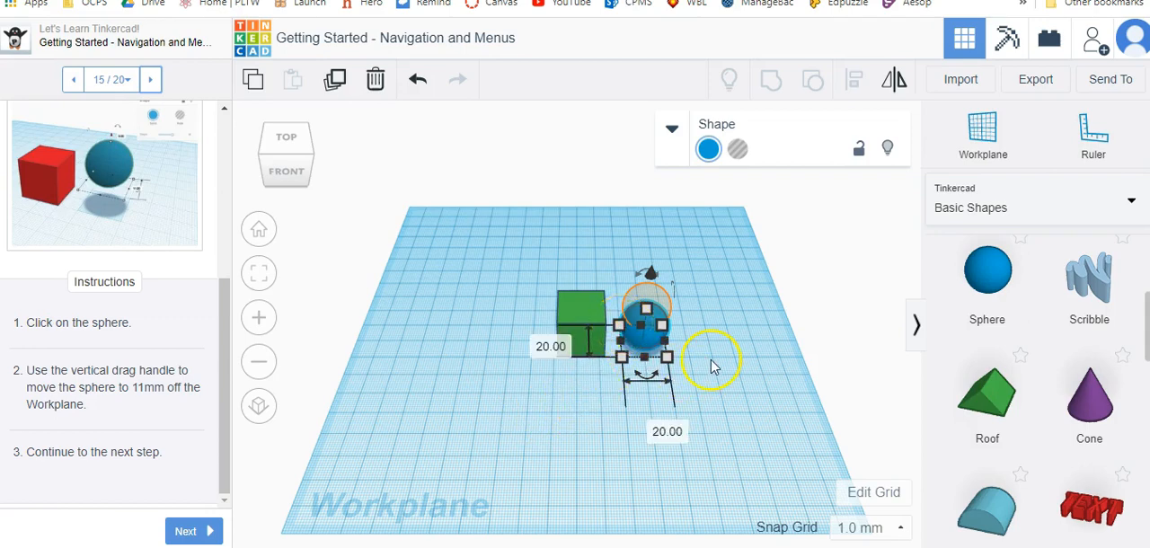
scroll(711, 367, up, 5)
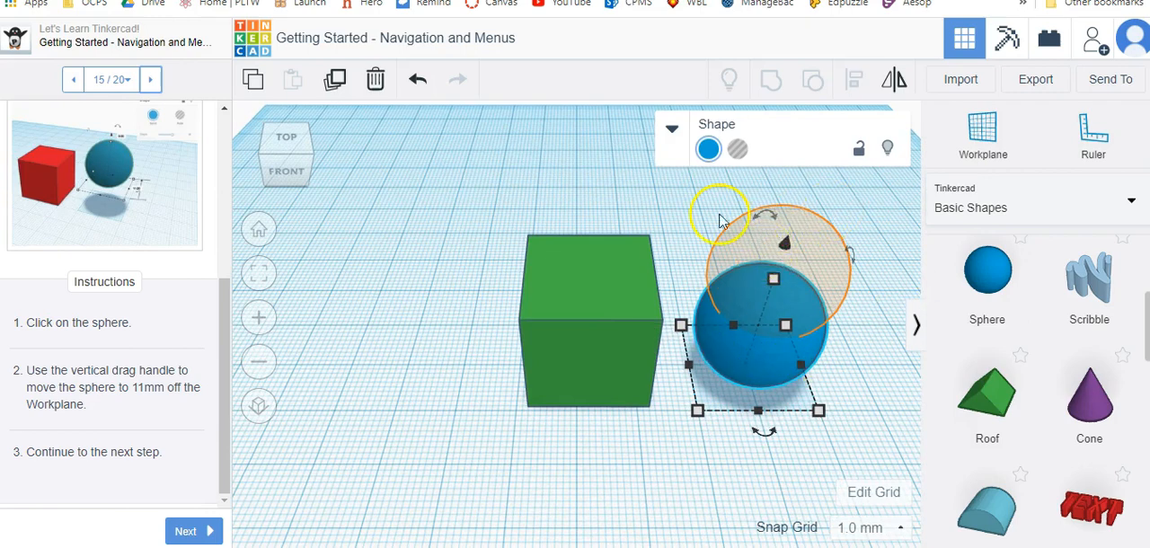
drag(760, 367, 784, 285)
drag(773, 255, 773, 255)
right_drag(826, 351, 616, 342)
drag(747, 389, 452, 357)
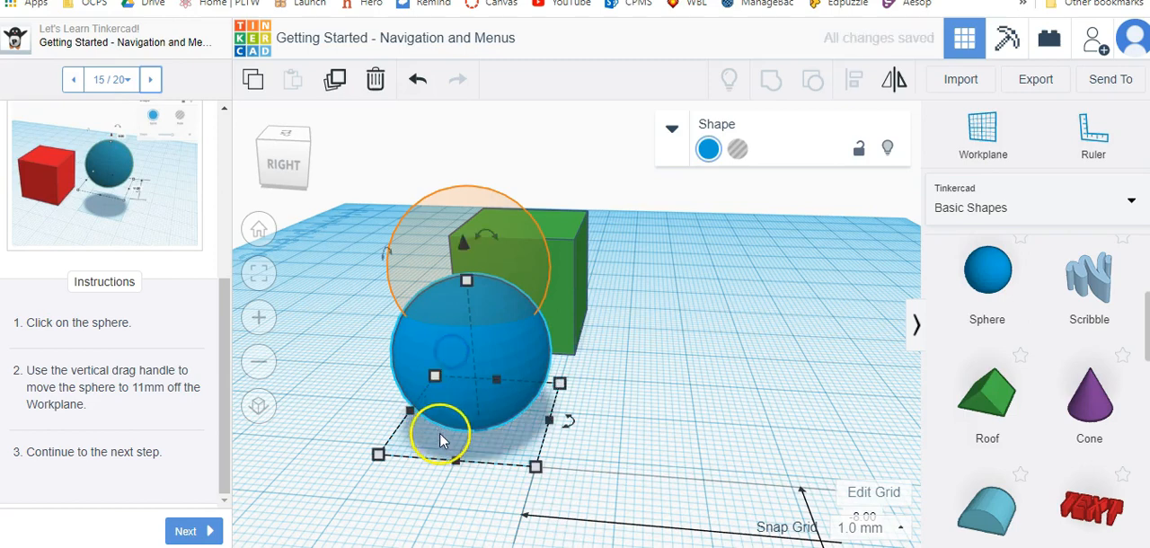
drag(462, 239, 447, 141)
Move the raised sphere across the workplane onto the green box so it sits partly inside the box's top.
right_drag(313, 329, 667, 358)
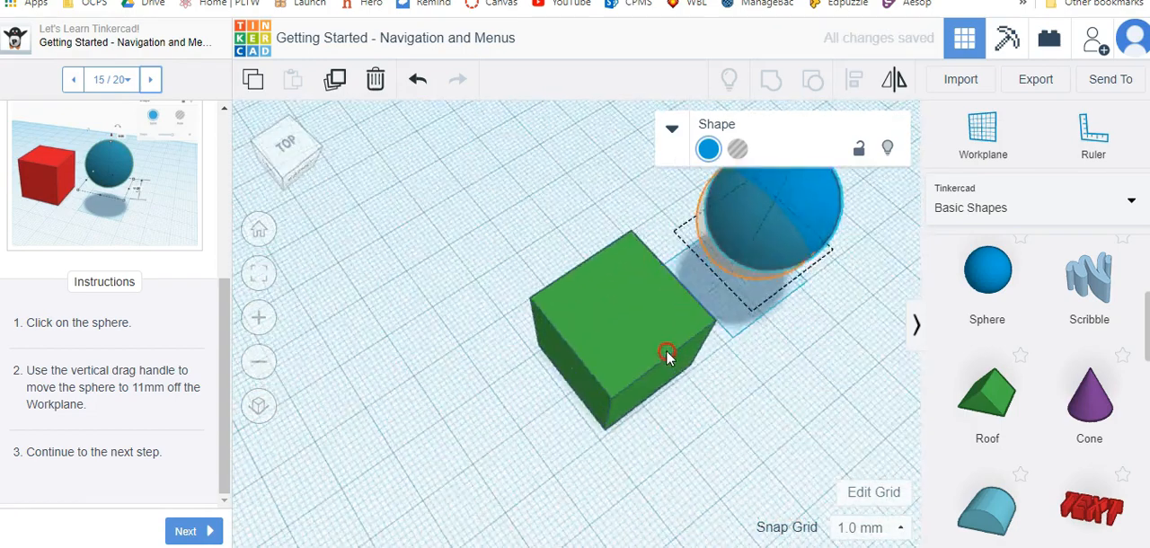
drag(745, 231, 539, 231)
right_drag(705, 268, 808, 261)
click(567, 282)
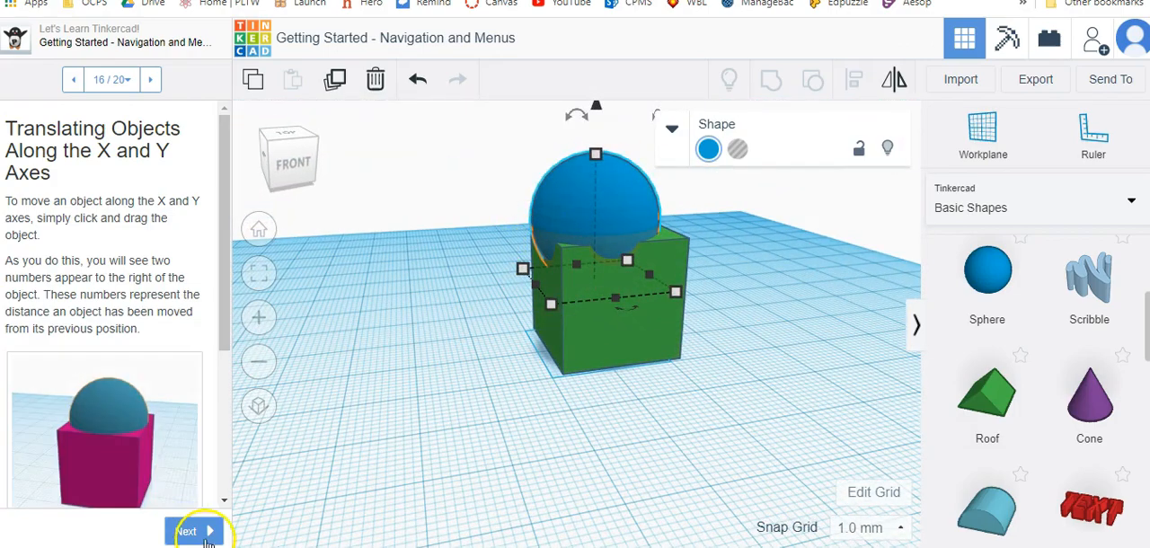
Turn the sphere into a hole and group it with the green box to cut a rounded hollow in the top.
click(191, 531)
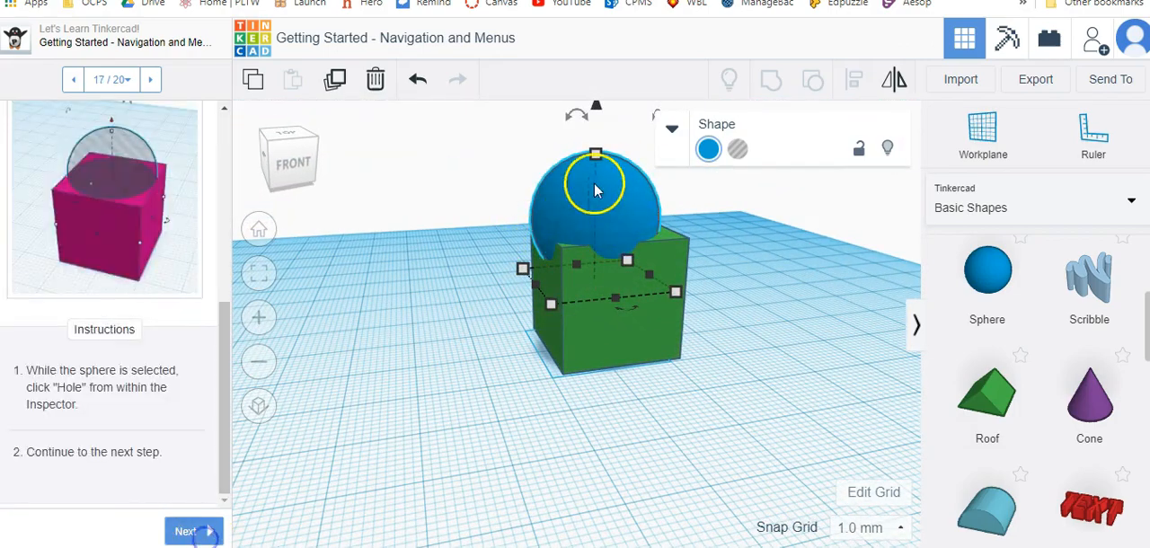
click(737, 149)
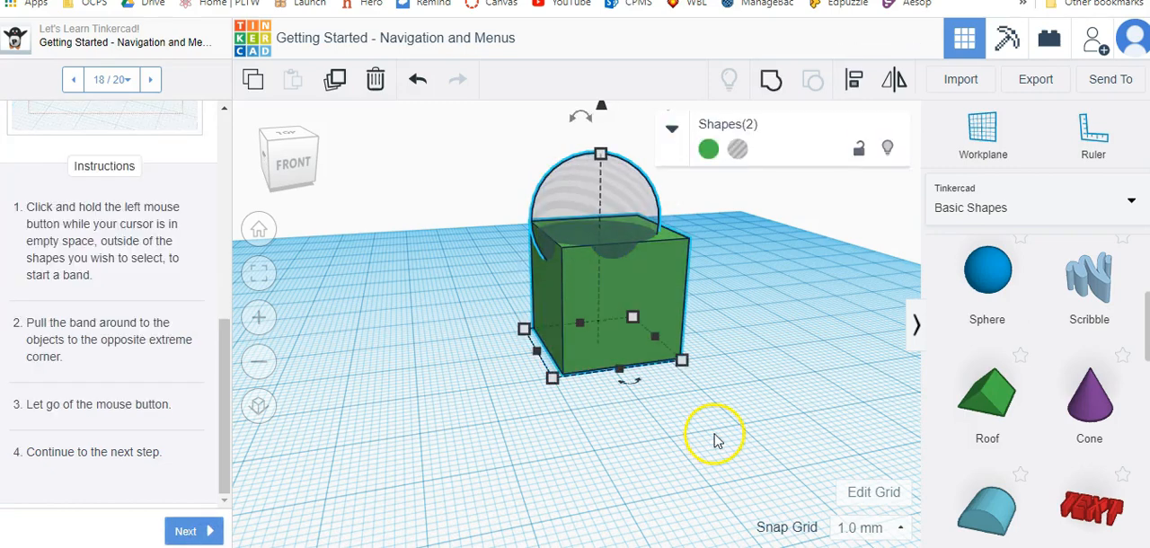
drag(447, 144, 785, 393)
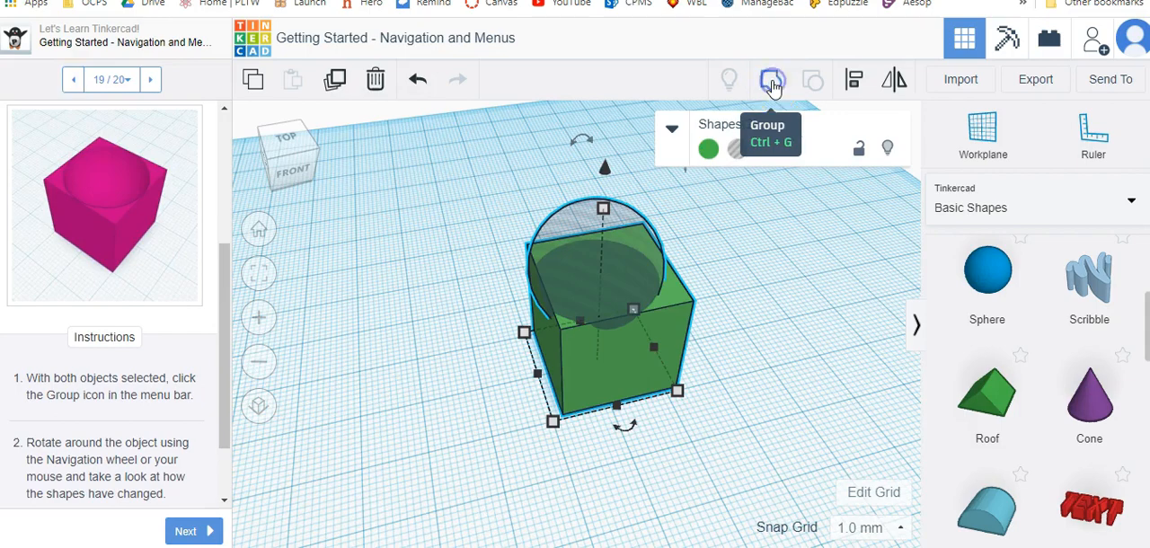
click(773, 82)
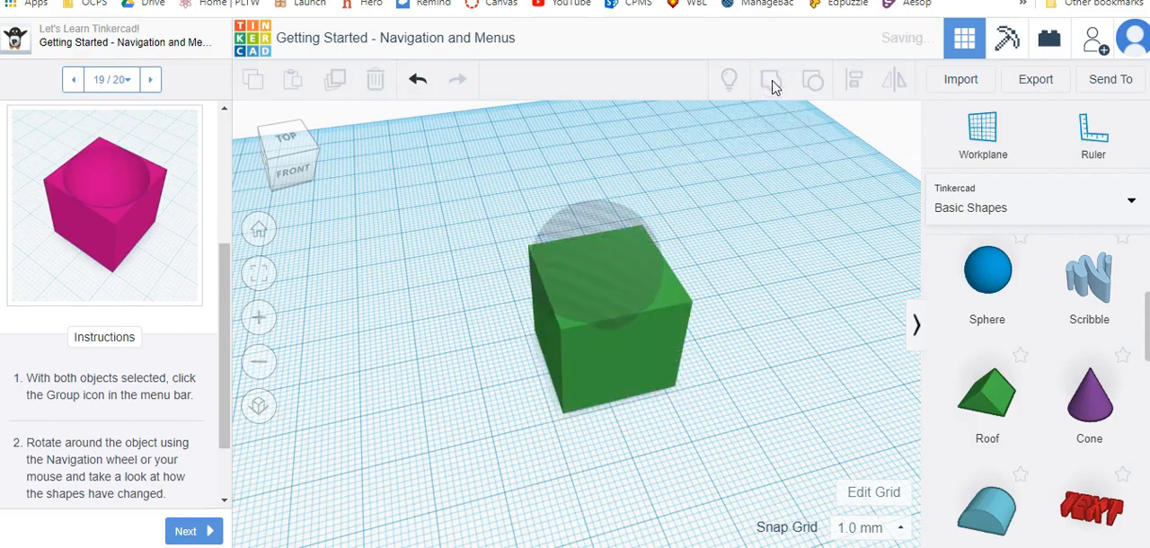
right_drag(443, 396, 270, 192)
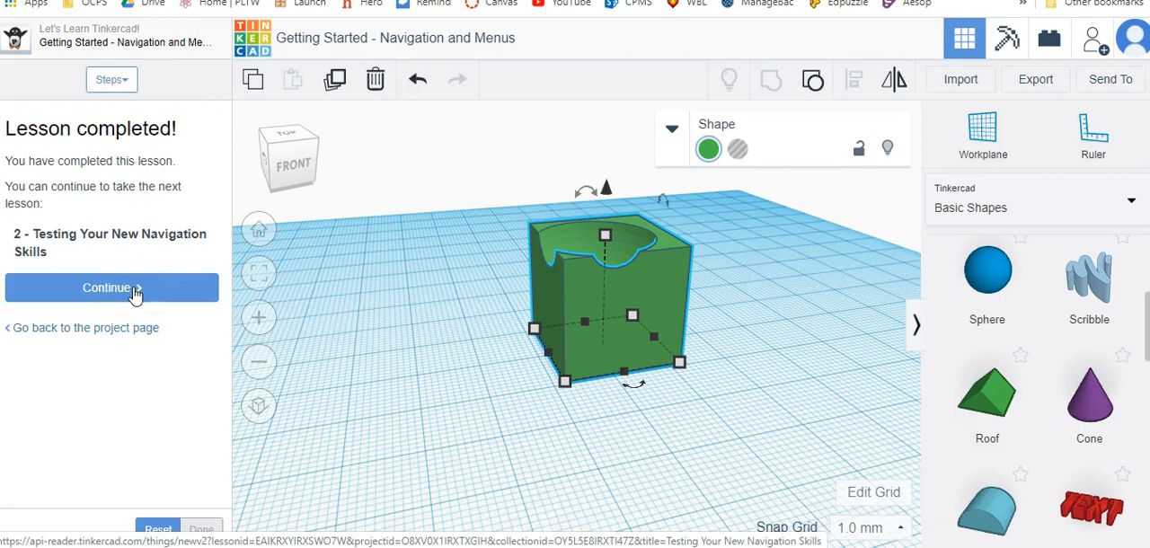
Continue to the Testing Your New Navigation Skills lesson, advance to First View and orbit until the first hidden word is readable.
click(135, 294)
click(189, 532)
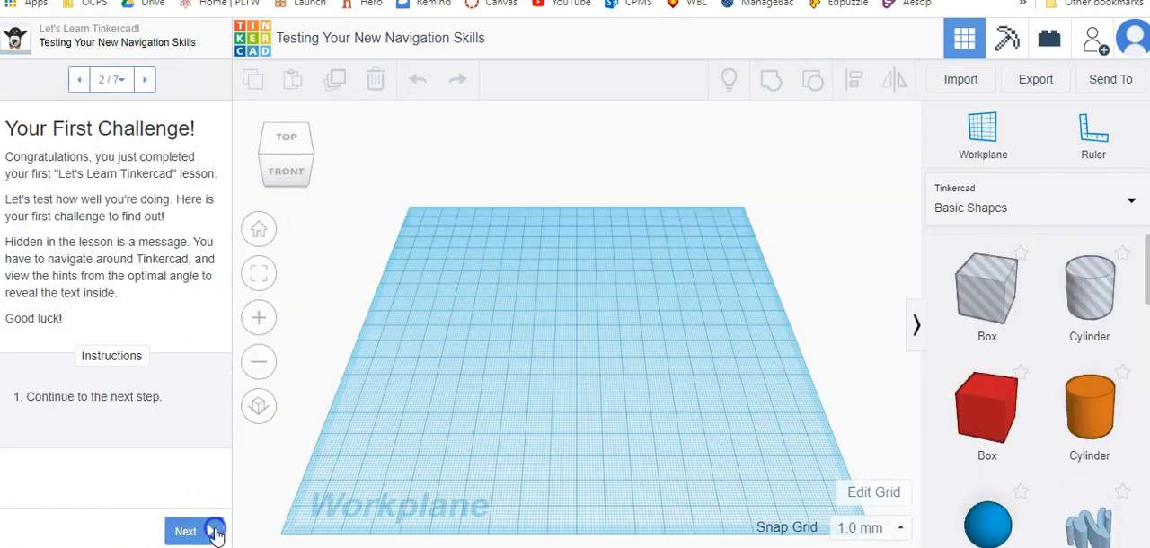
click(216, 532)
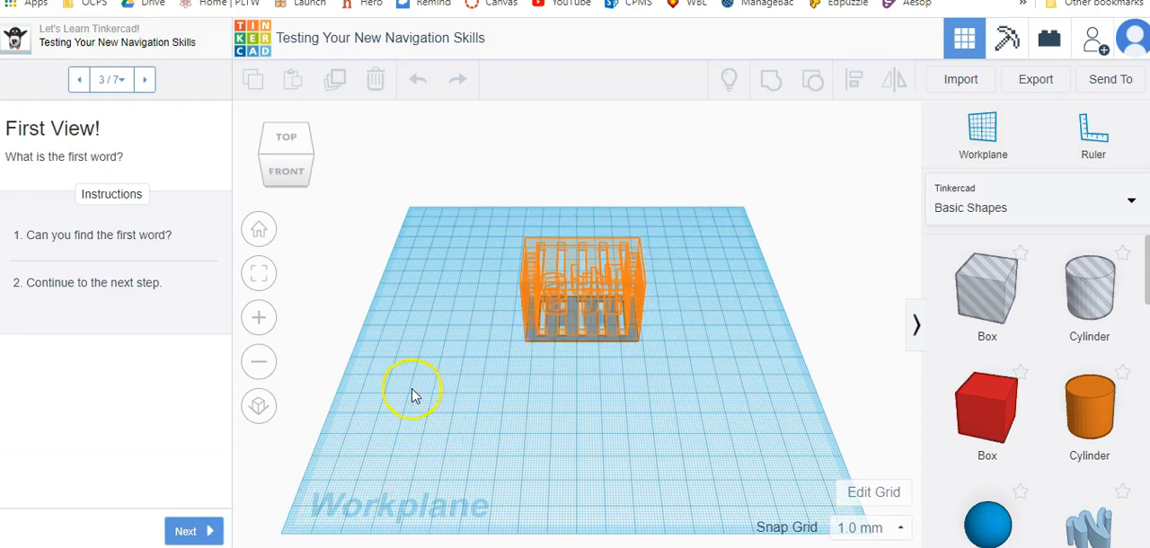
right_drag(413, 336, 849, 312)
right_drag(550, 409, 532, 412)
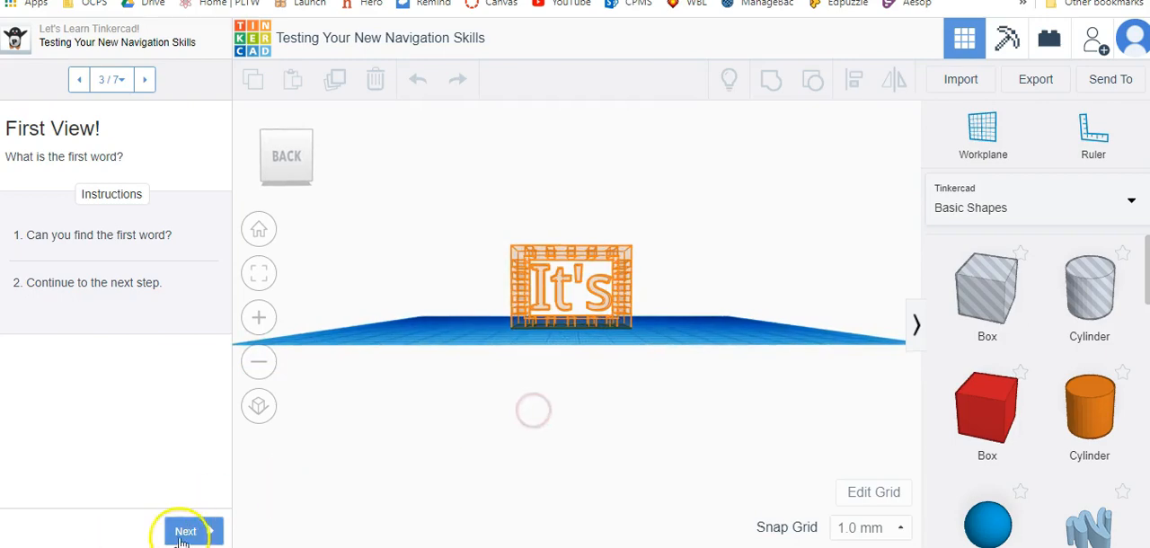
Go through the Second, Third and Final View challenges, orbiting the camera to find the hidden word in each hint.
click(205, 532)
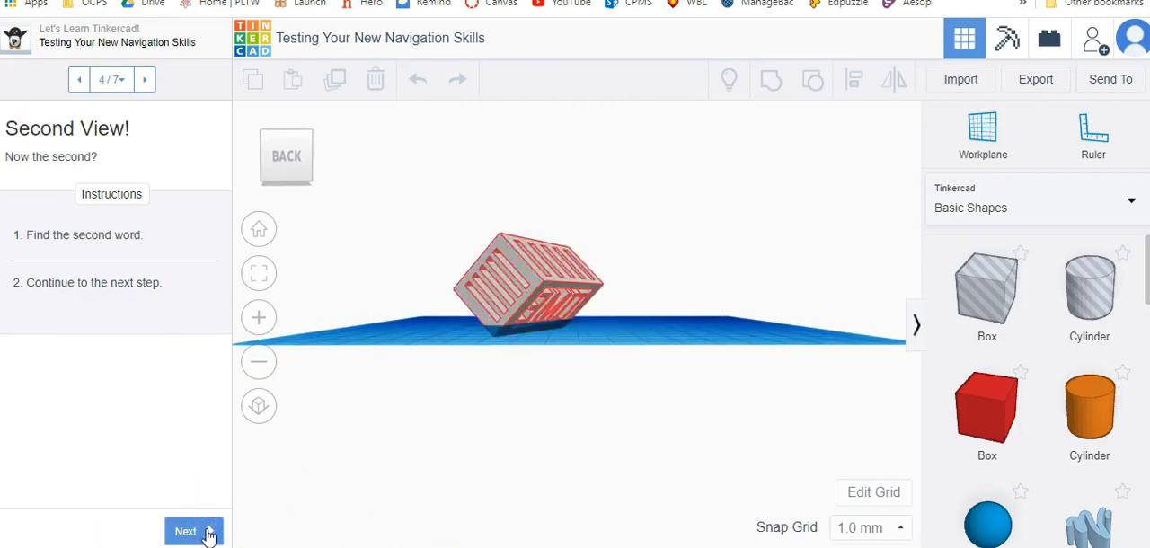
right_drag(553, 442, 372, 357)
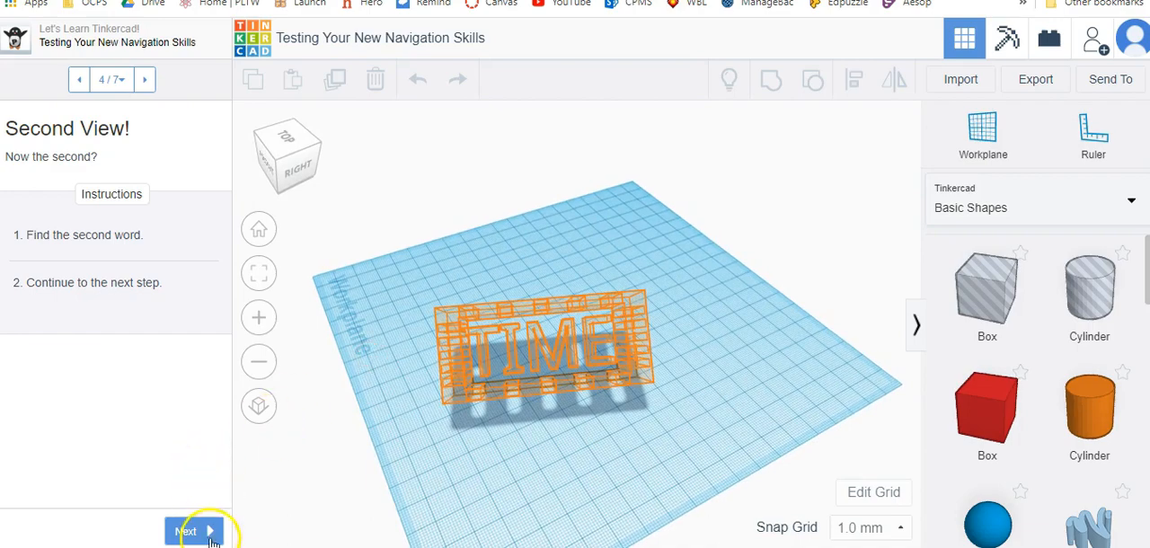
click(215, 535)
right_drag(775, 406, 355, 380)
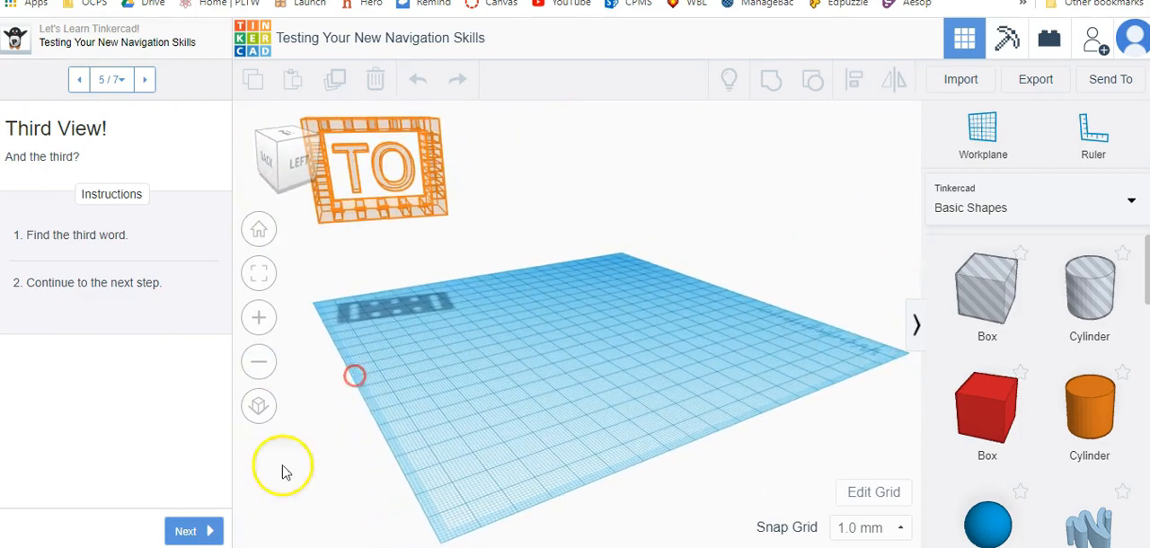
click(205, 531)
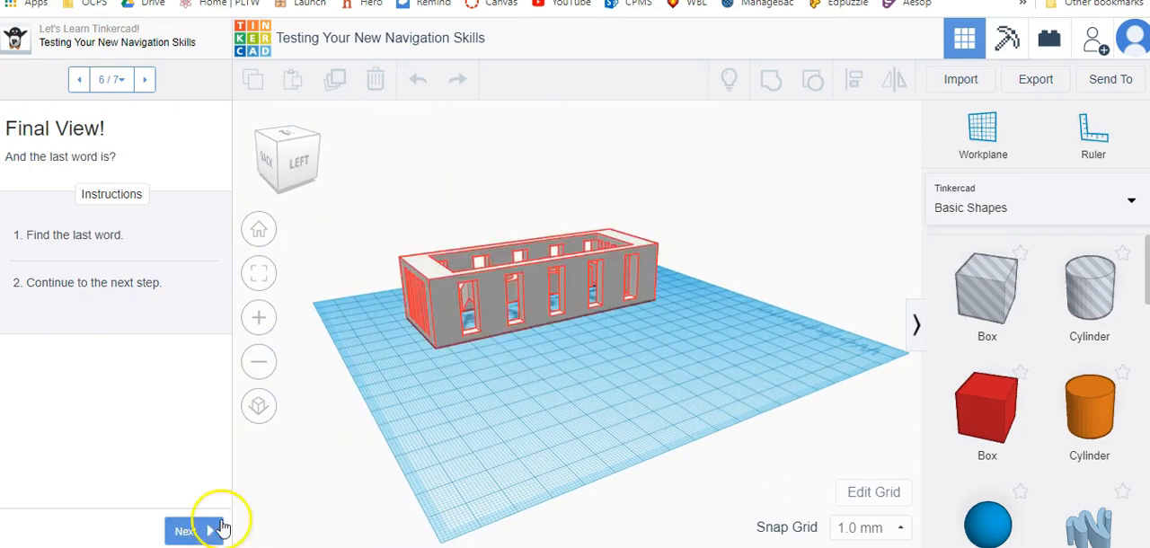
right_drag(707, 329, 676, 274)
Complete the navigation skills lesson and continue to the Moving, Rotating, and Scaling Objects lesson.
click(215, 531)
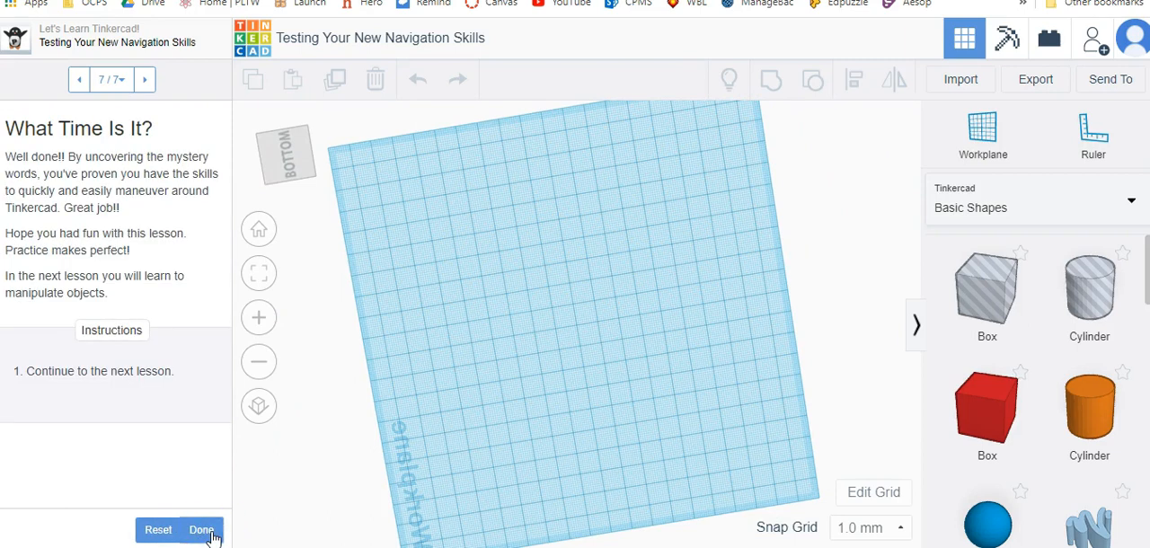
click(212, 532)
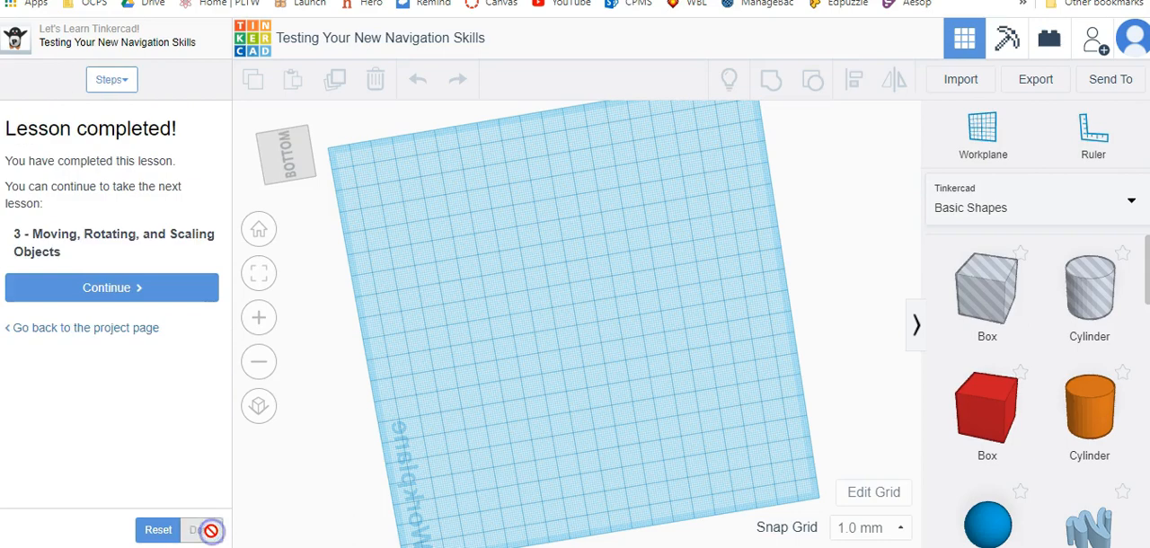
click(148, 288)
click(158, 355)
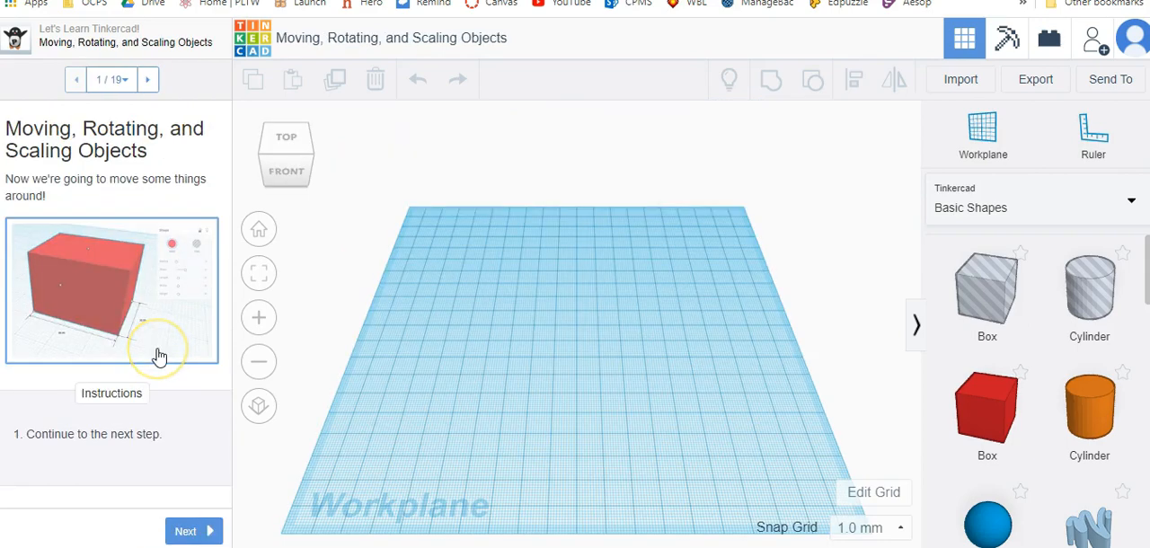
Advance to lesson step 3, Placing a Box, and place a red box on the workplane at the box hint.
click(186, 531)
click(428, 375)
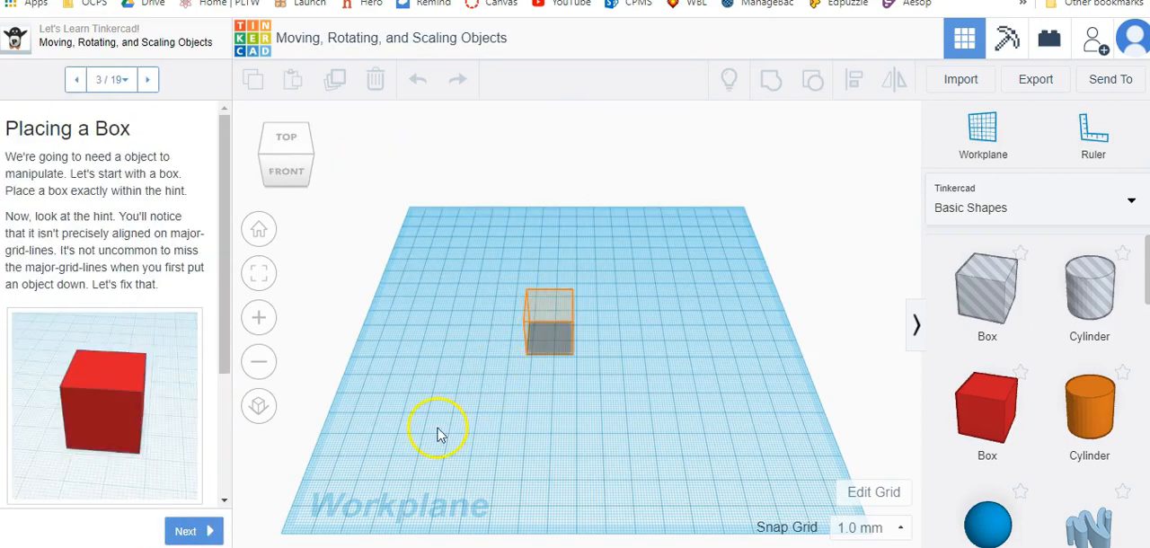
drag(1016, 376, 558, 343)
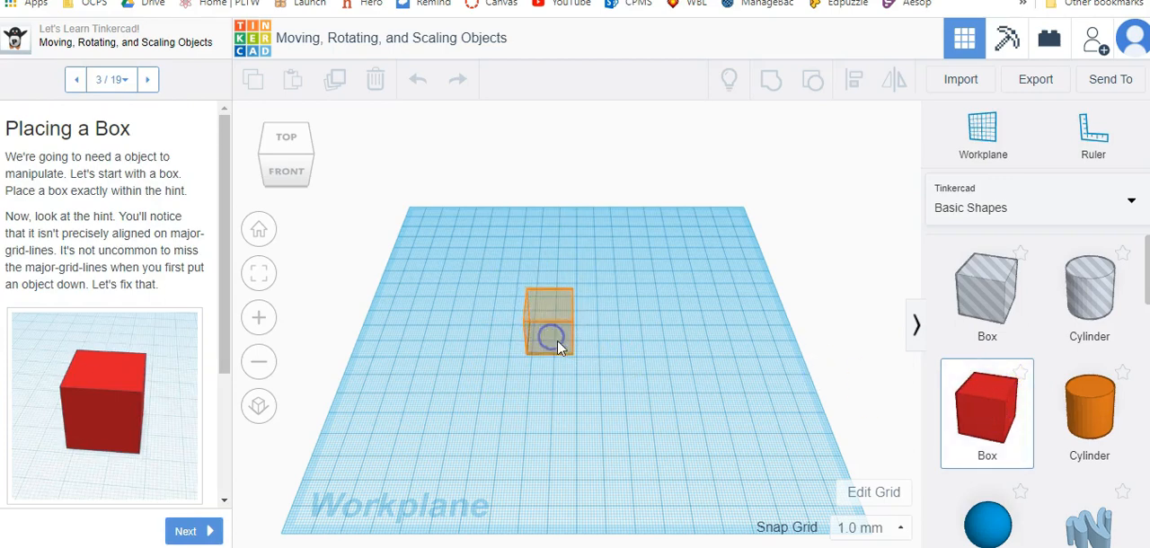
scroll(553, 333, up, 6)
click(524, 343)
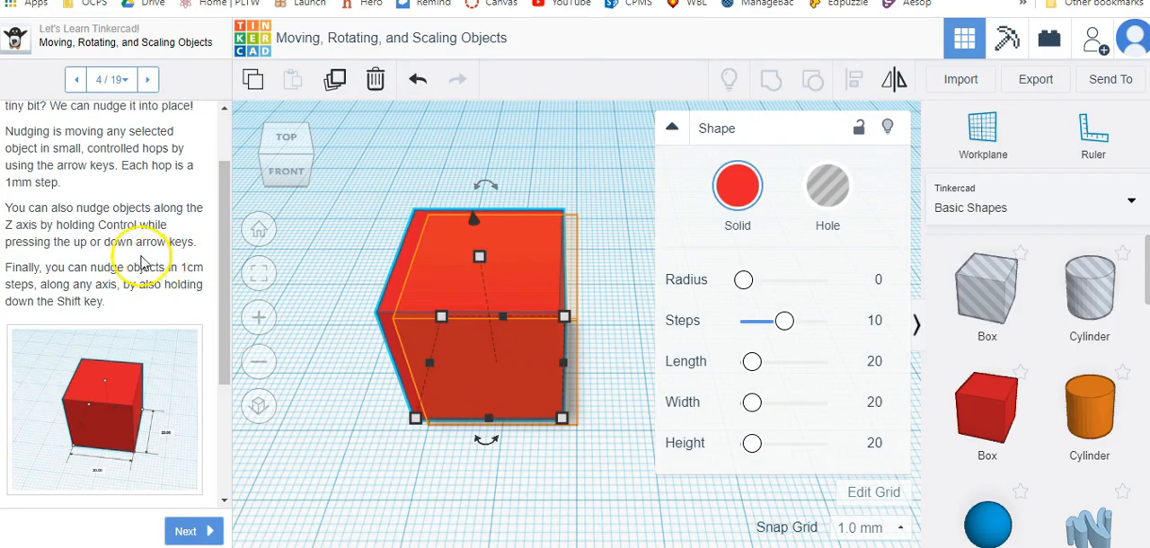
Read the nudging instructions in lesson step 4 and nudge the red box back and forth across the workplane in 1 mm hops.
scroll(132, 252, down, 1)
right_drag(634, 271, 463, 228)
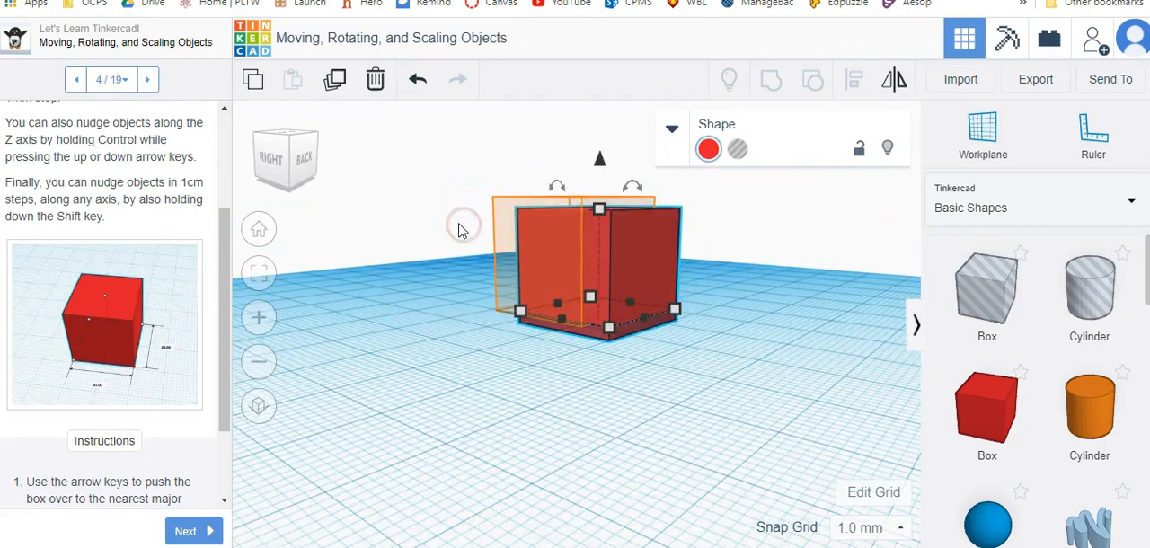
key(Left)
key(Left)
key(Left)
key(Left)
key(Left)
key(Left)
key(Left)
key(Left)
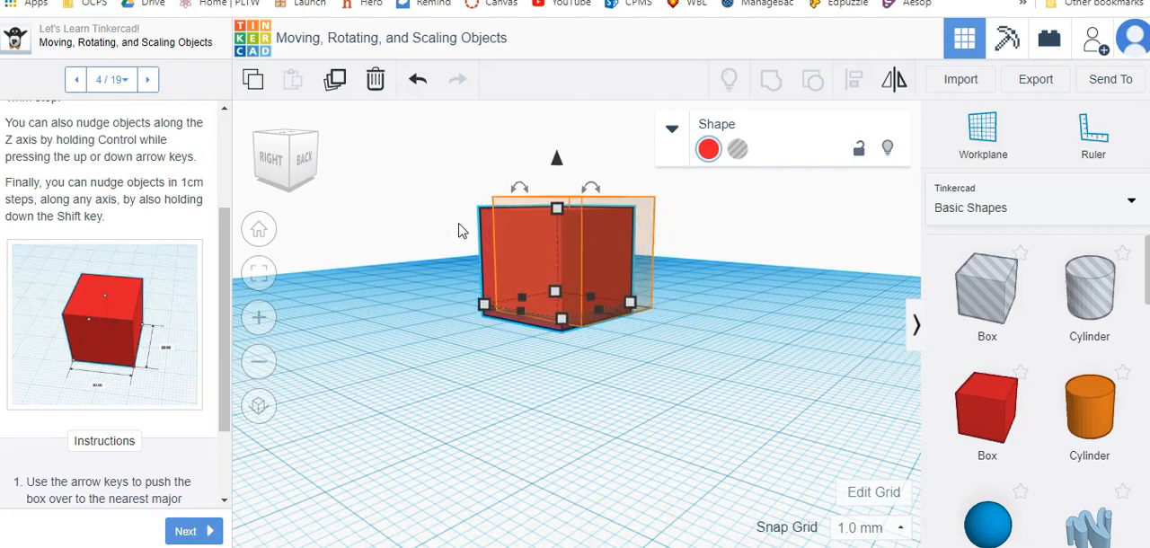
key(Right)
key(Right)
key(Right)
key(Right)
right_drag(459, 231, 554, 316)
key(Right)
key(Right)
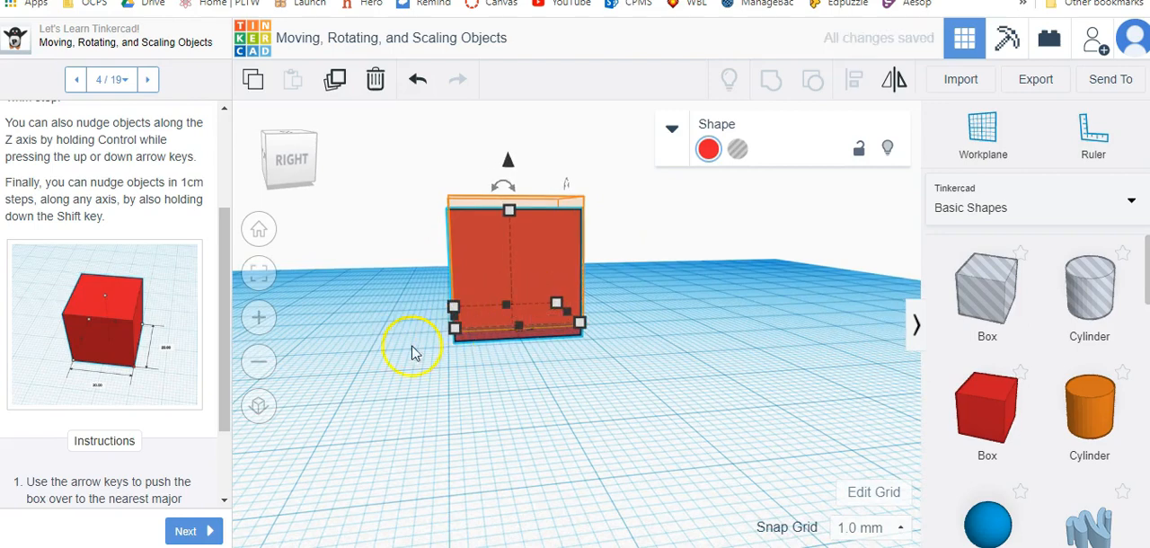
View the red box from its right side and nudge it up and down along the Z axis until it matches the hint.
click(518, 380)
right_drag(403, 410, 516, 403)
click(517, 398)
right_drag(636, 403, 552, 371)
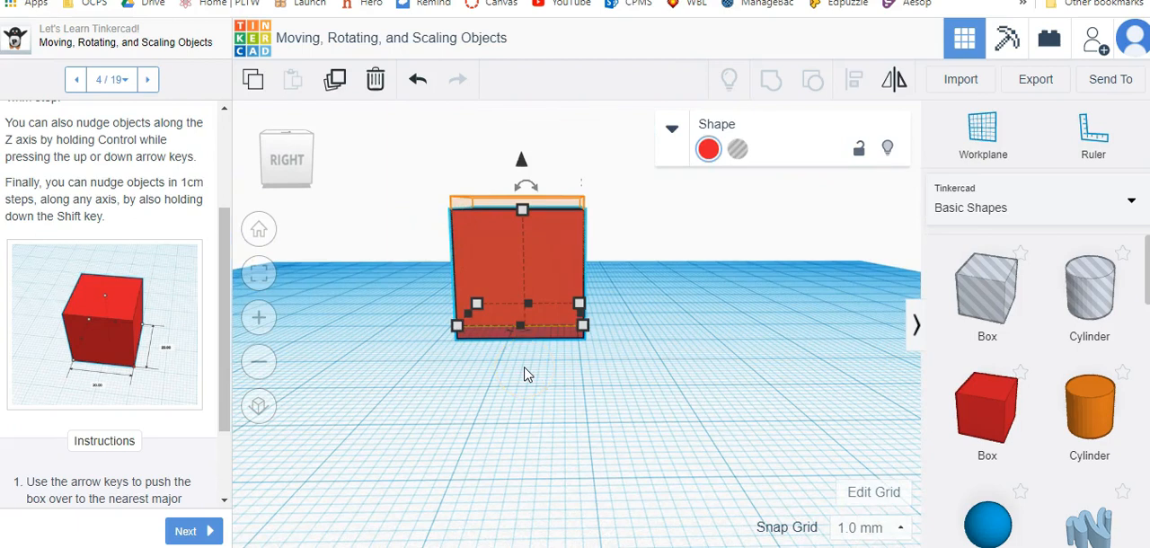
key(ctrl+Up)
key(ctrl+Up)
key(ctrl+Up)
key(ctrl+Up)
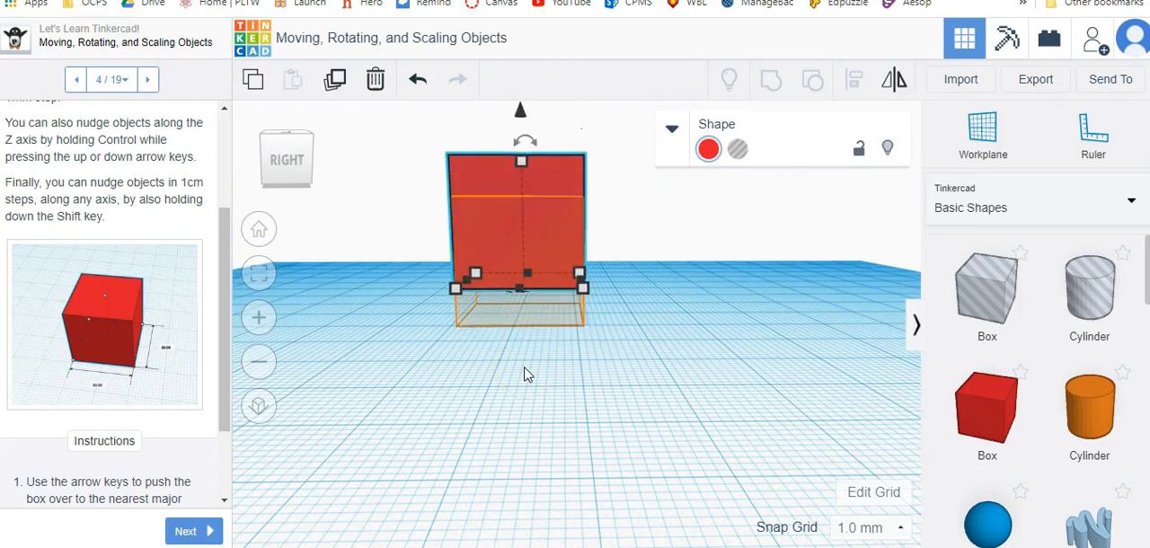
key(ctrl+Down)
key(ctrl+Down)
key(ctrl+Down)
key(ctrl+Down)
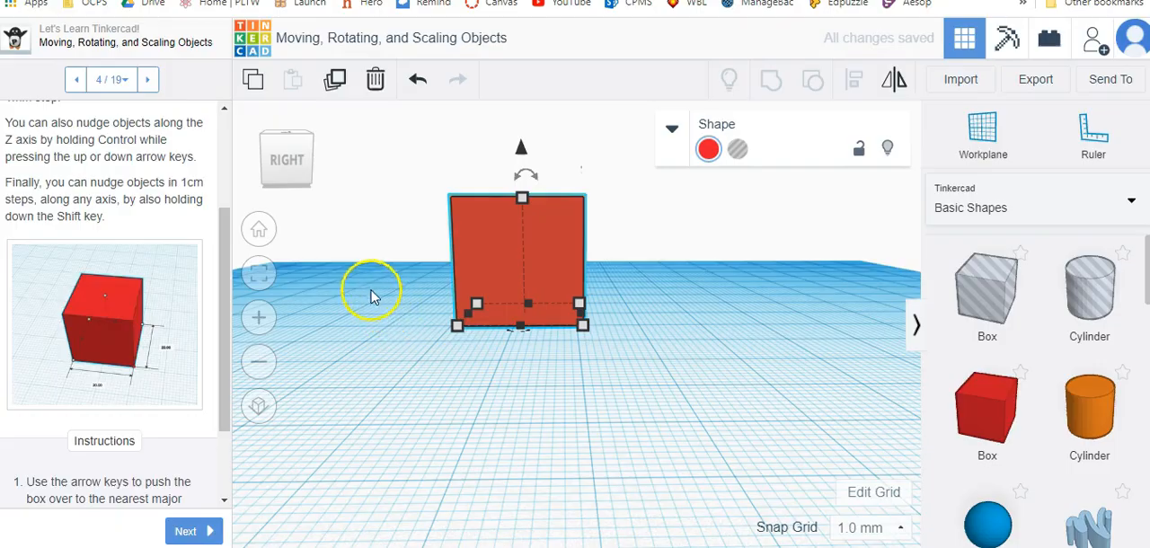
Orbit to the front of the box, check the remaining nudging instructions and advance to lesson step 5, The Power of Undo.
right_drag(346, 282, 337, 259)
scroll(148, 409, down, 2)
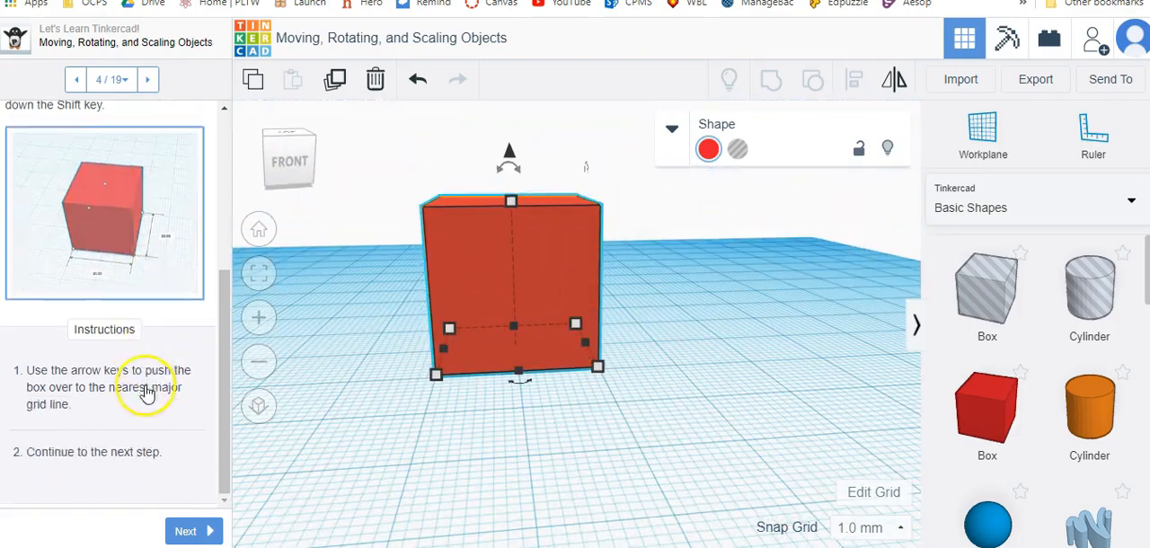
click(191, 531)
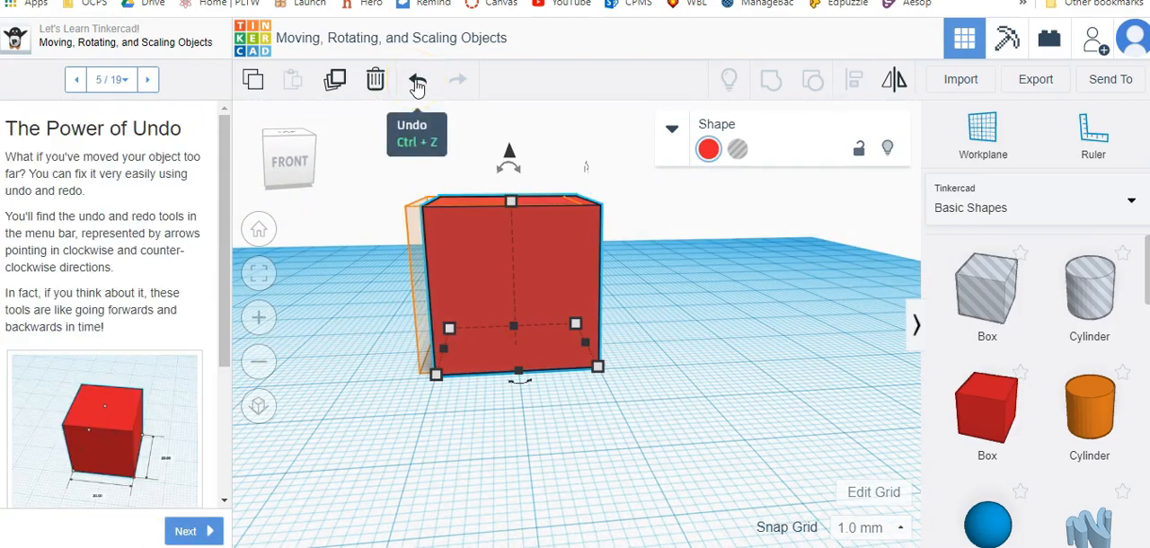
Undo the nudges one after another until the red box is back at its original position.
click(418, 81)
click(415, 81)
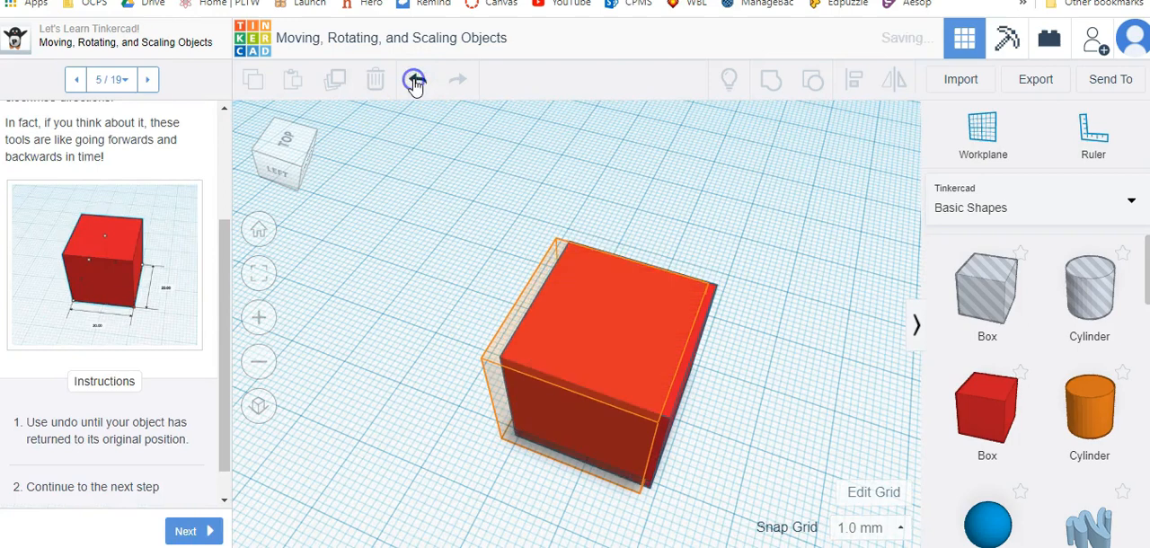
click(415, 81)
click(415, 81)
click(415, 80)
click(415, 80)
click(415, 81)
click(415, 81)
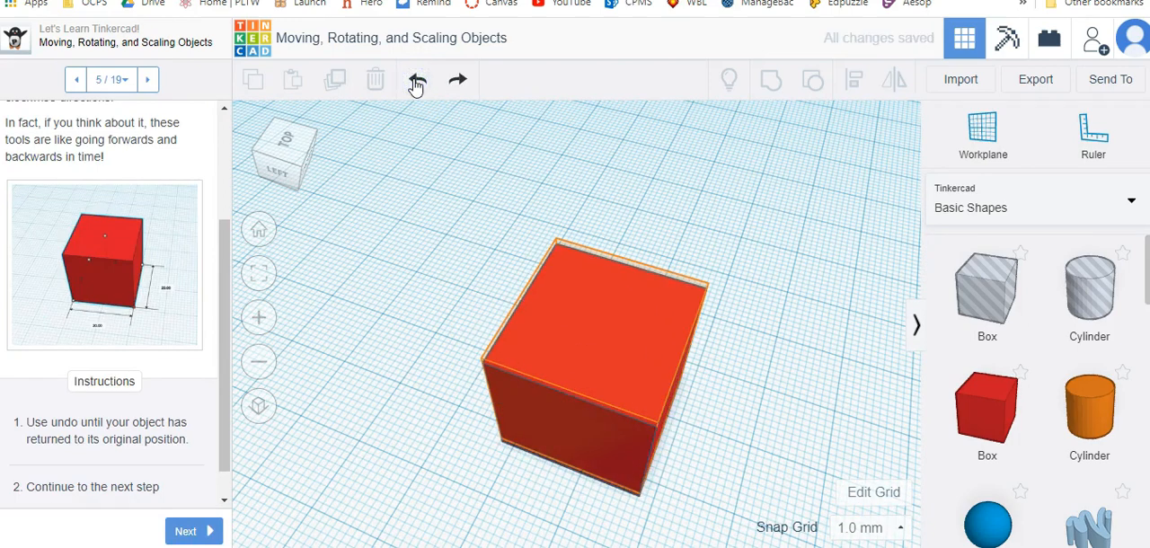
click(415, 81)
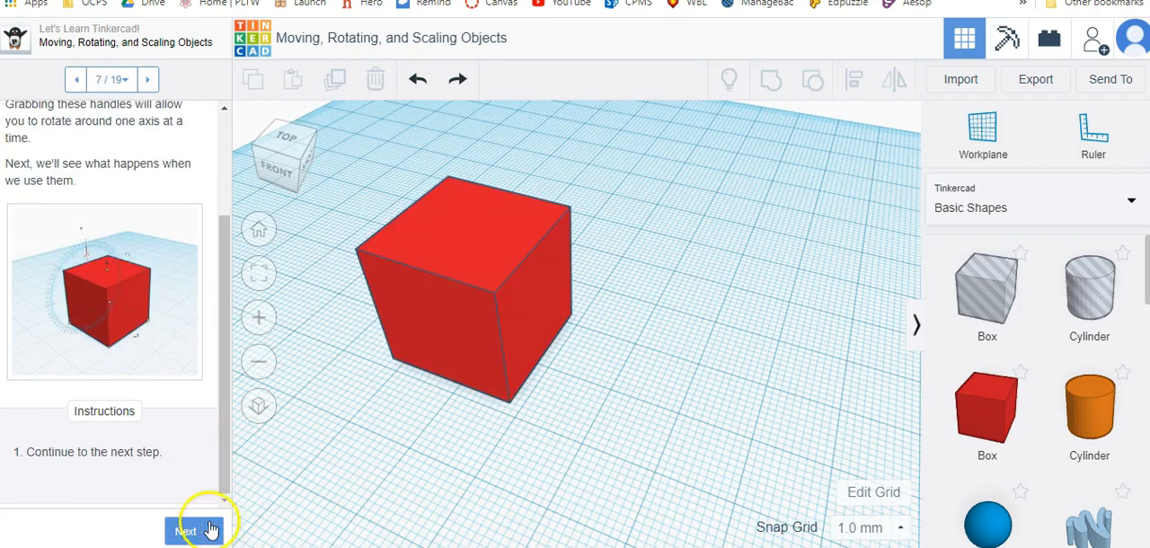
Advance to lesson step 8, Rotation Protractor, select the red box and start rotating it with its upper rotation handle.
click(189, 530)
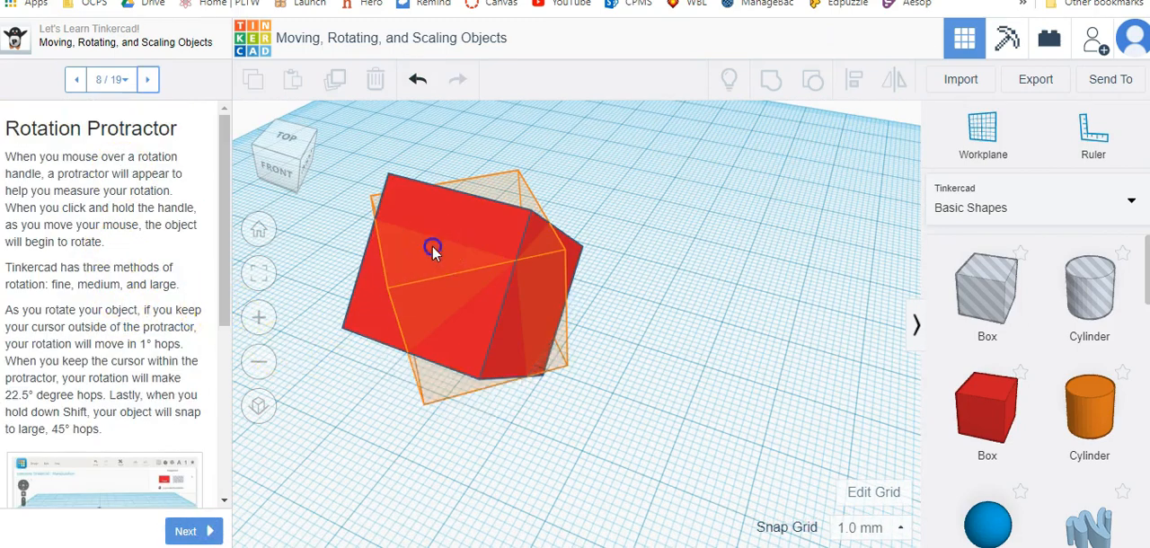
click(432, 247)
mouse_move(378, 146)
mouse_move(510, 113)
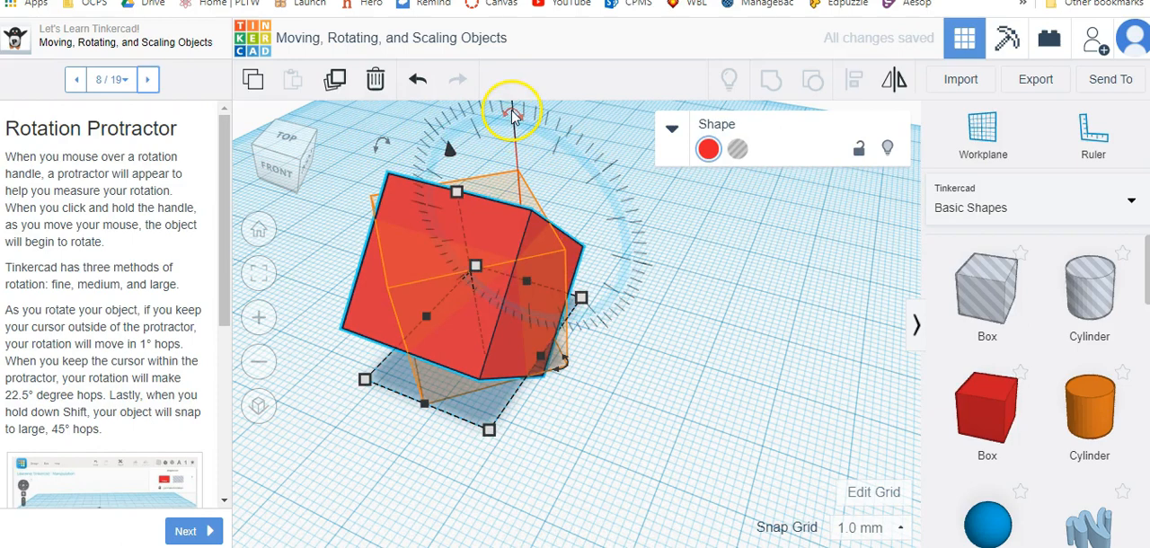
drag(504, 123, 508, 147)
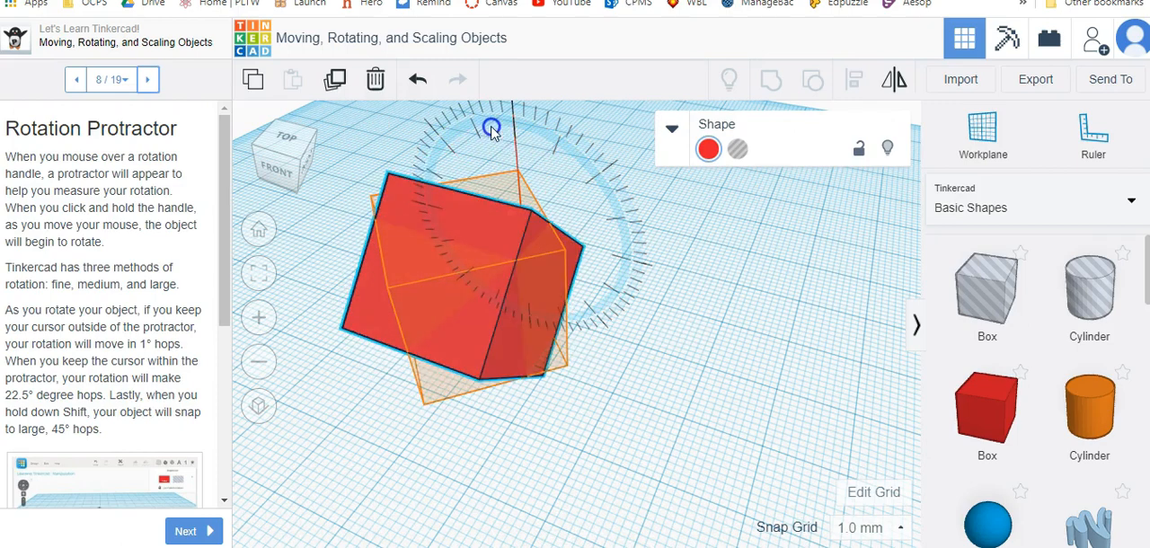
Swing the red box back and forth around the protractor in 1° hops, ending at a rotation of 77°.
drag(603, 191, 631, 232)
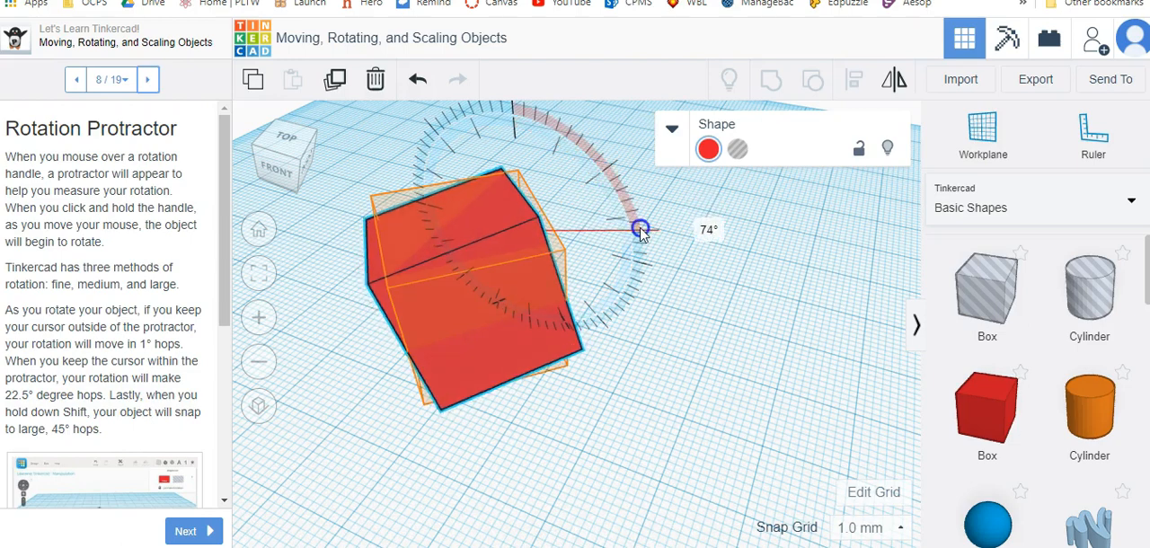
drag(678, 227, 644, 330)
drag(558, 405, 412, 443)
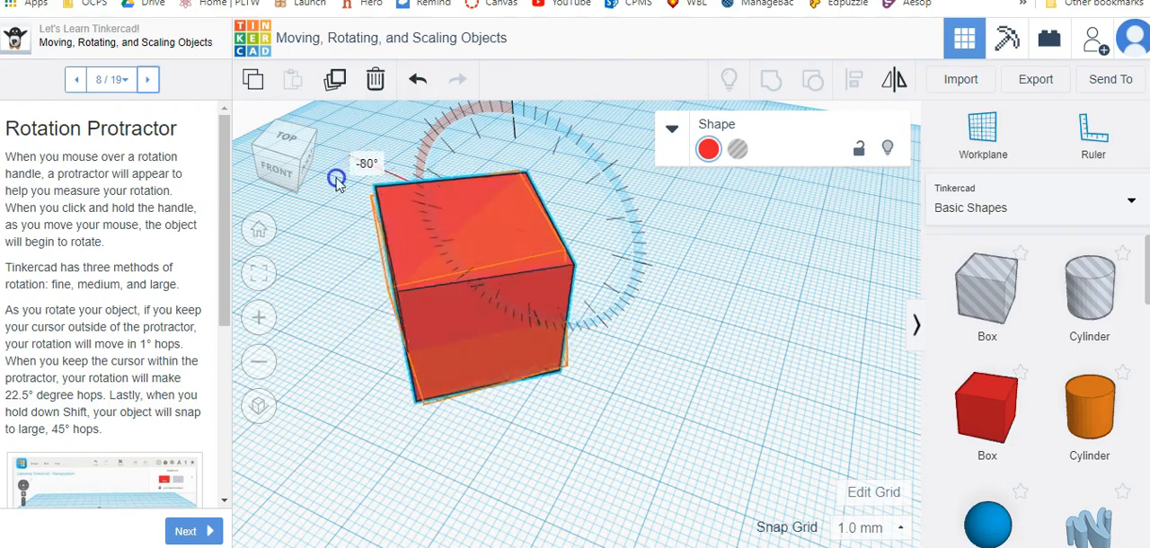
drag(418, 426, 637, 442)
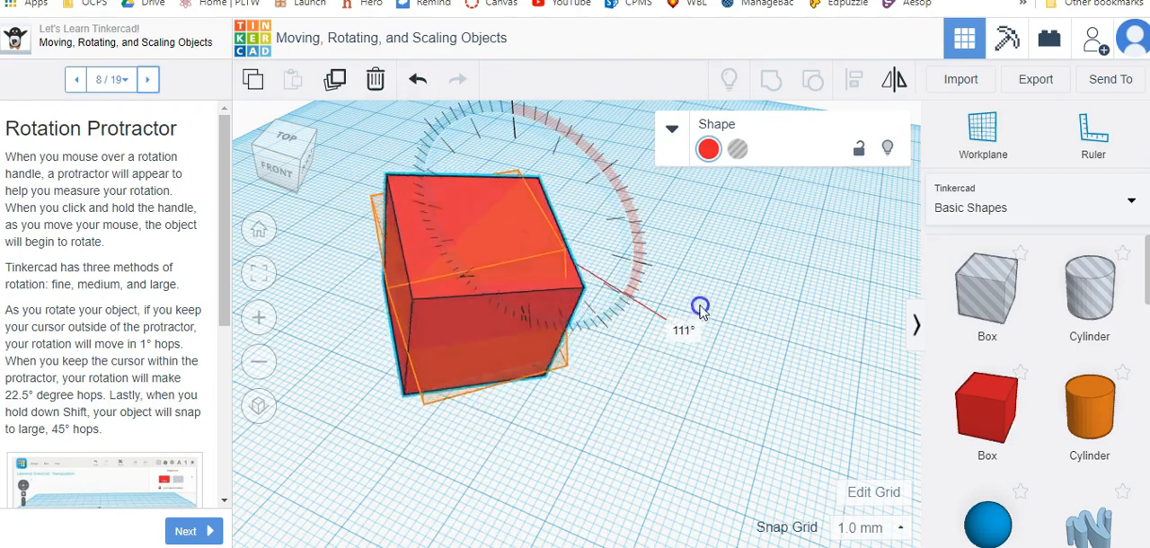
drag(701, 309, 670, 241)
drag(670, 242, 667, 250)
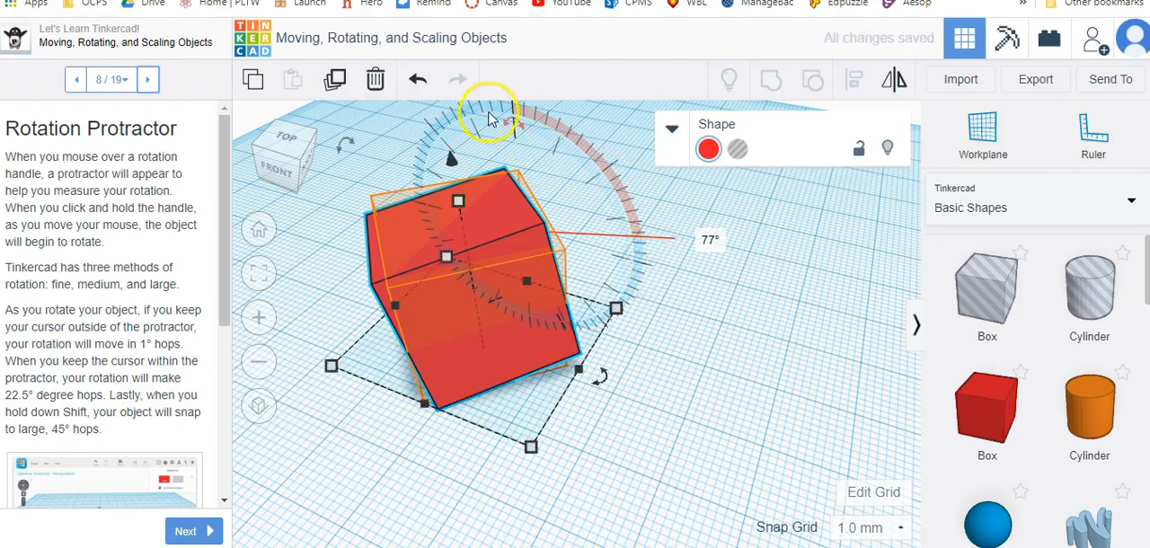
Rotate the box further, including -22.5° around the Z axis, and advance to lesson step 9, Rotating Around the X and Y Axes.
drag(514, 123, 465, 421)
scroll(155, 379, down, 1)
scroll(154, 379, down, 3)
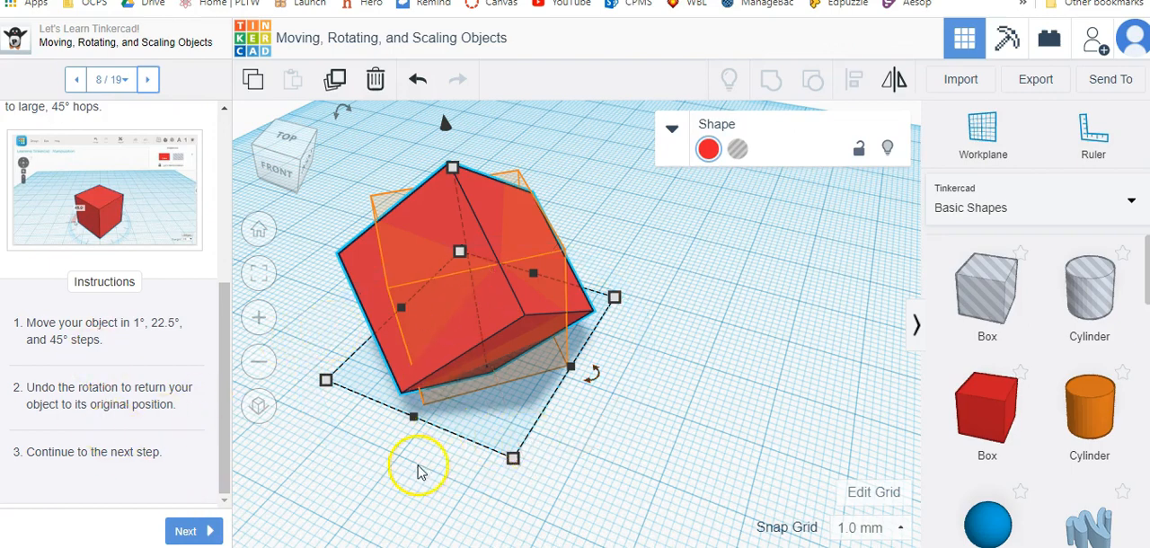
drag(596, 374, 519, 357)
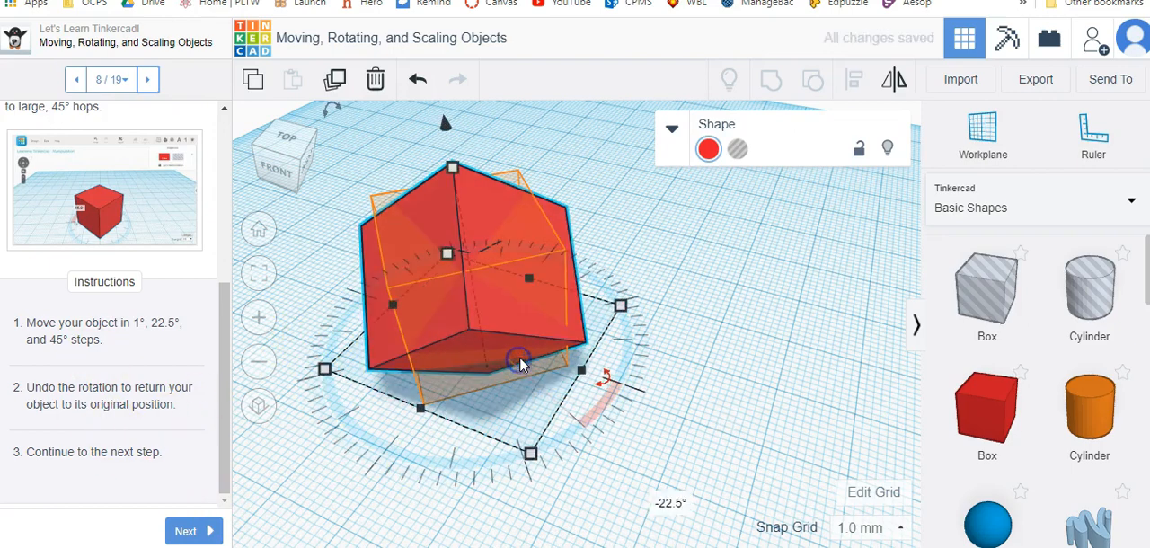
click(196, 530)
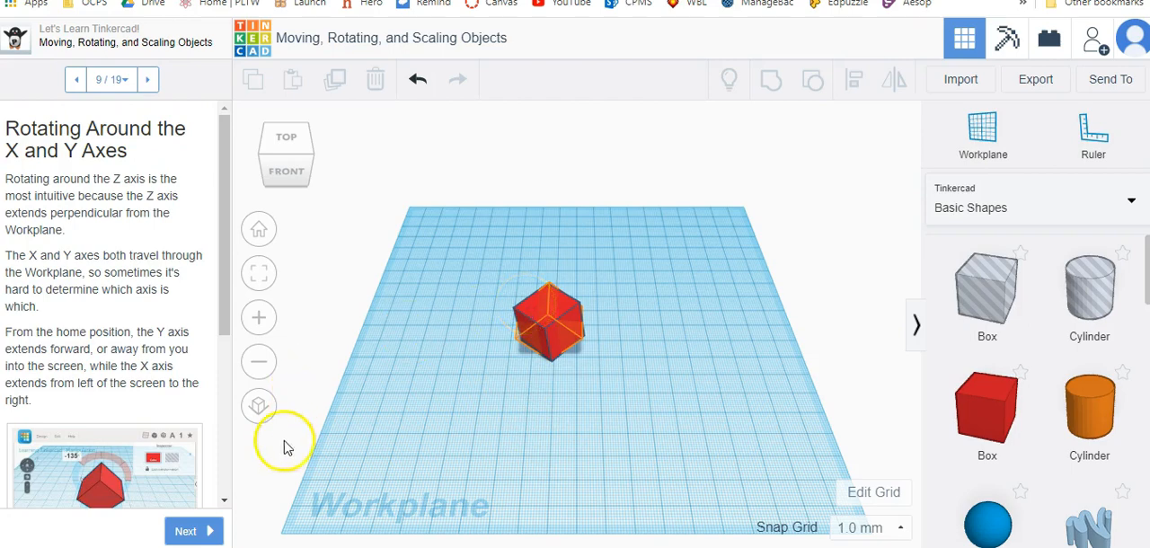
From the home view, rotate the red box 43° counter-clockwise around its Y axis.
right_drag(729, 374, 524, 361)
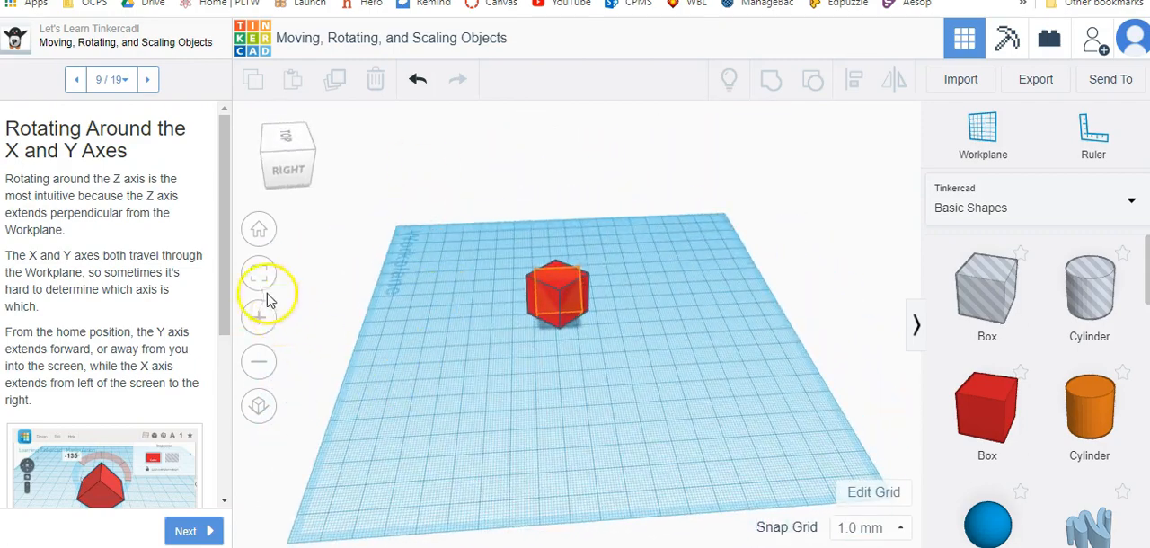
click(259, 230)
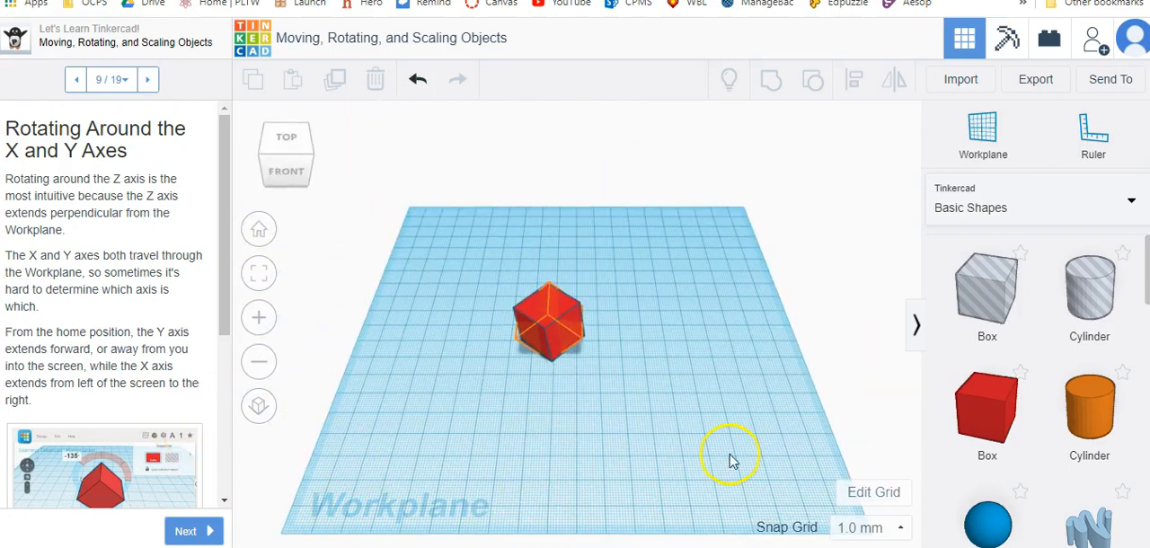
scroll(561, 337, up, 8)
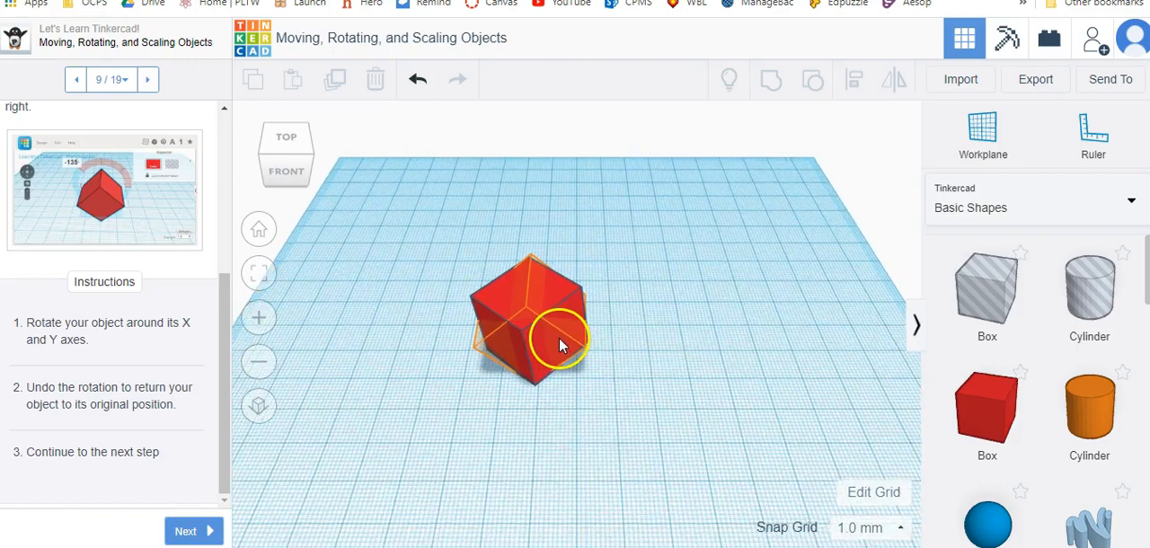
scroll(557, 341, up, 5)
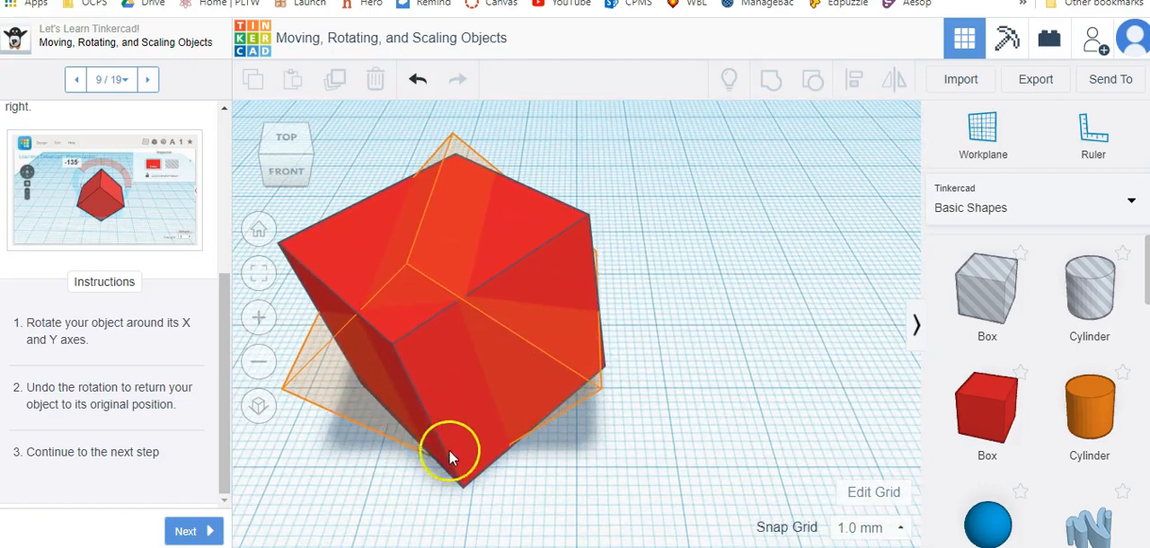
scroll(449, 451, down, 4)
click(457, 346)
scroll(460, 213, down, 3)
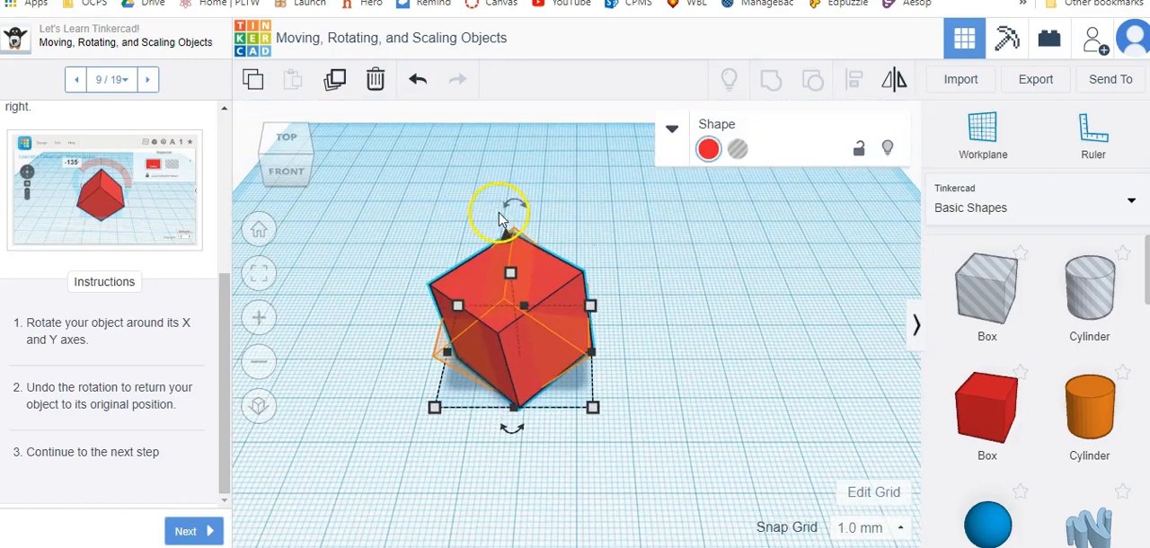
drag(504, 199, 384, 176)
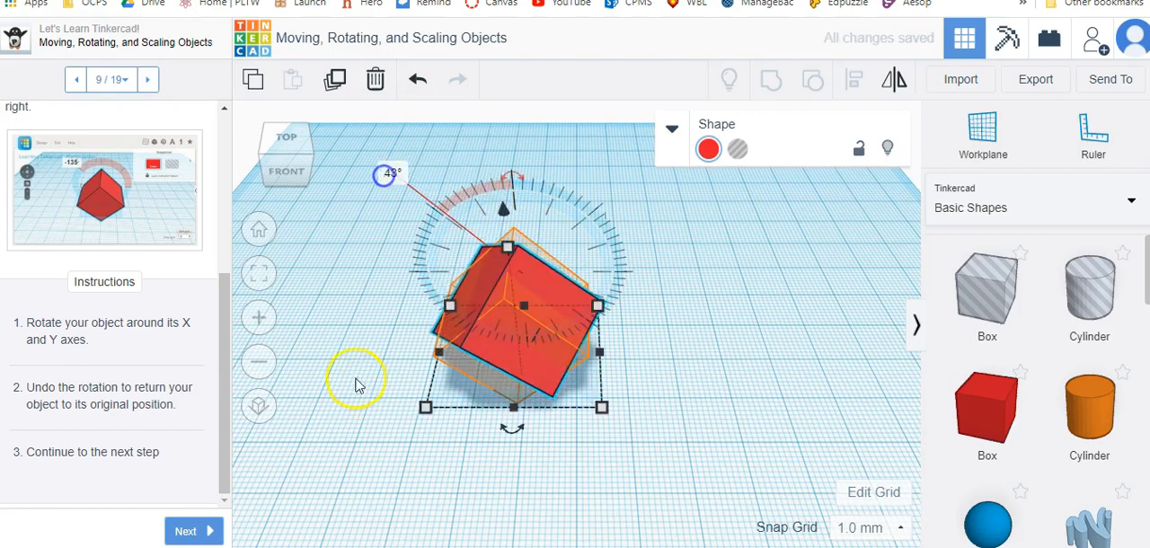
Rotate the box around its other axes to bring it close to the hint and advance to lesson step 10, Scaling an Object.
right_drag(348, 388, 569, 392)
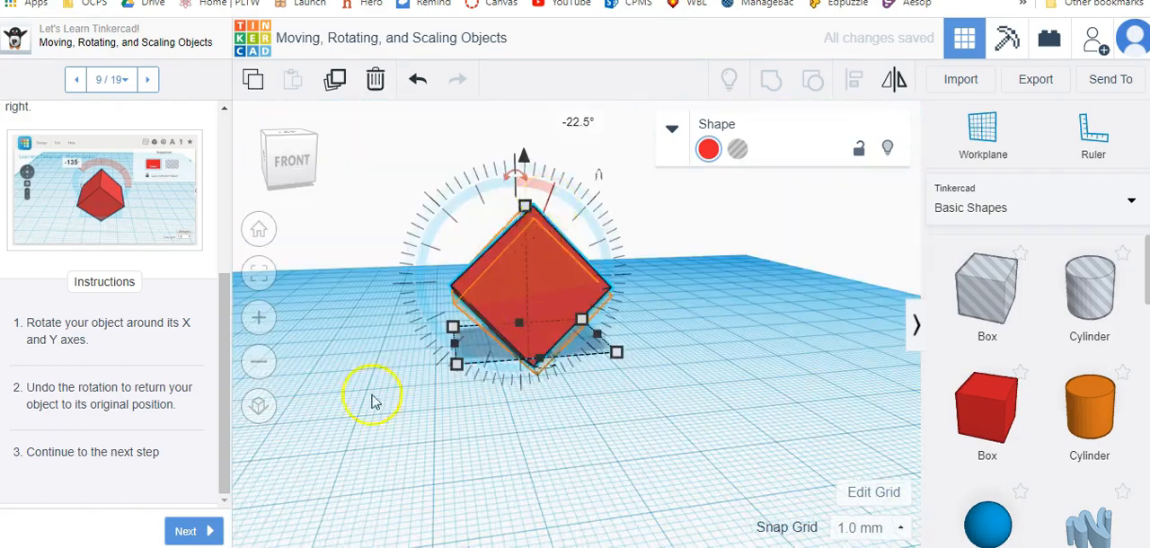
right_drag(372, 398, 568, 446)
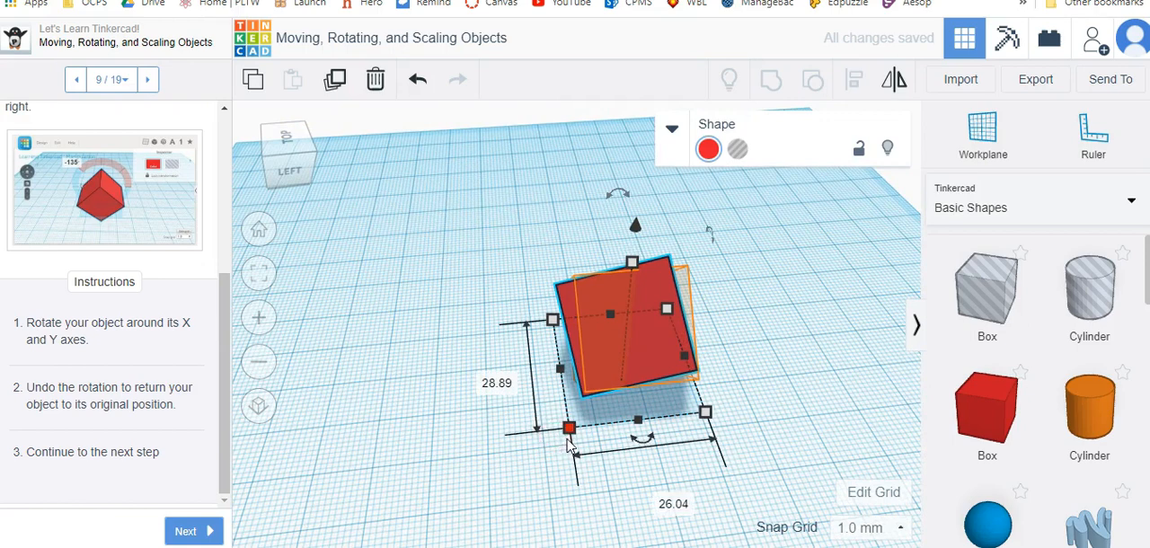
drag(640, 440, 633, 513)
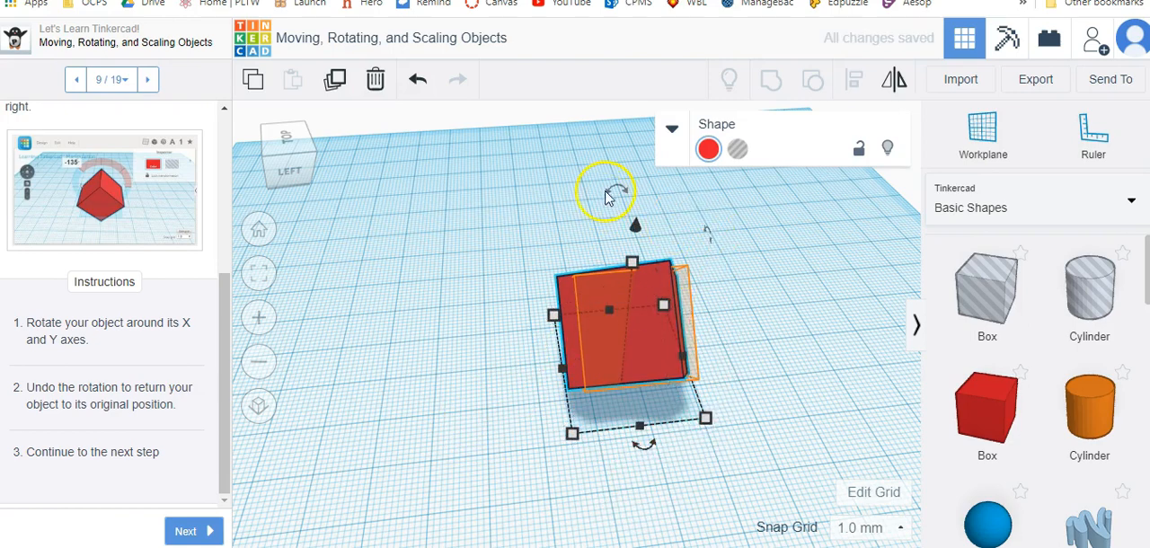
mouse_move(613, 187)
mouse_down()
mouse_move(572, 205)
mouse_move(627, 196)
mouse_move(610, 199)
mouse_up()
right_drag(710, 236, 392, 321)
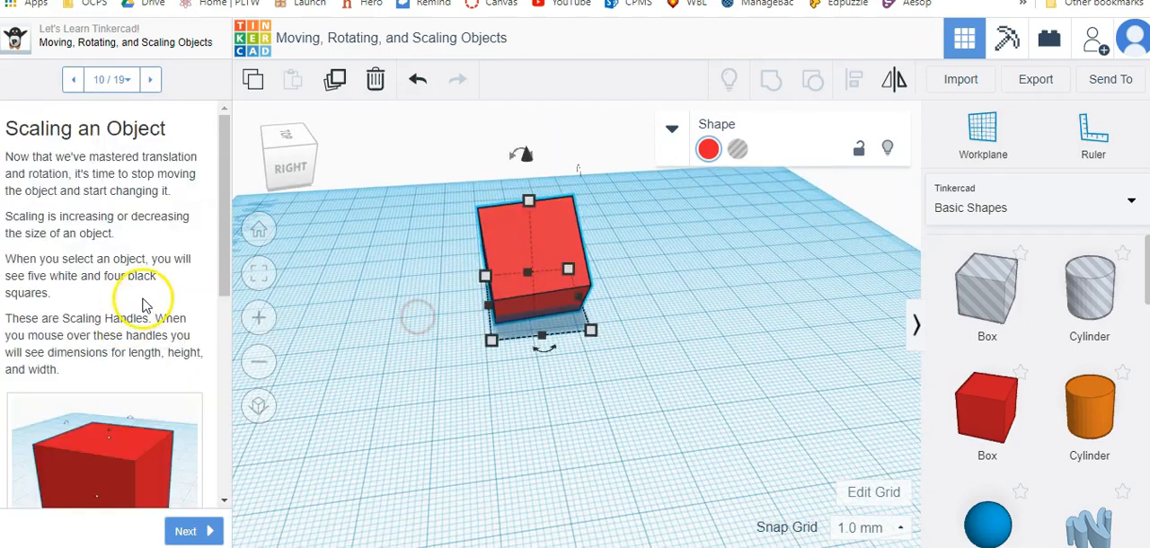
Read the scaling instructions, check the box's dimensions at its scaling handles and advance to lesson step 11, Scaling Along the Z Axis.
scroll(130, 303, down, 3)
scroll(130, 304, down, 3)
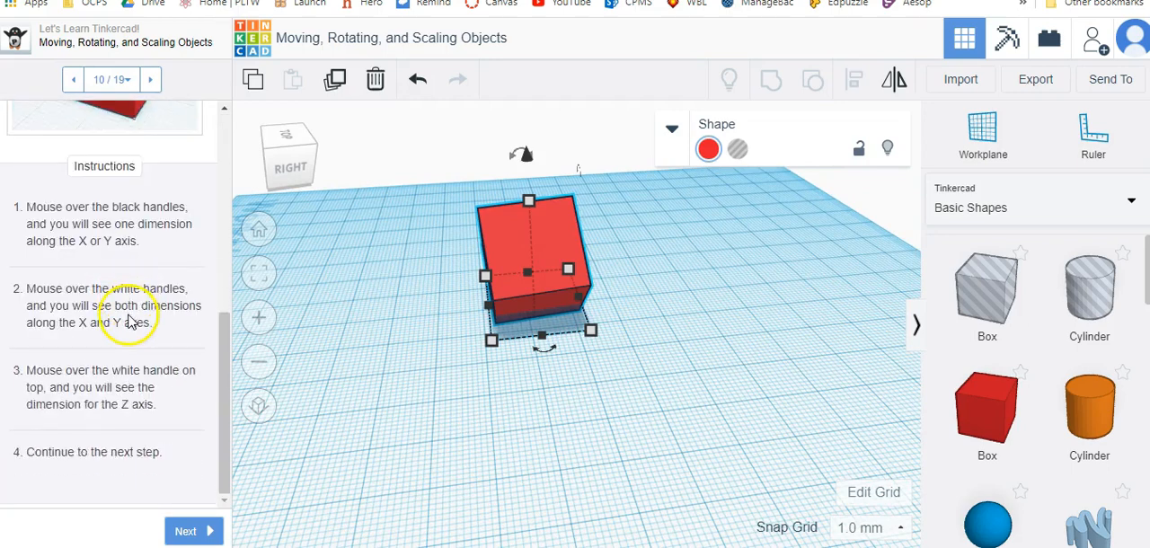
mouse_move(543, 337)
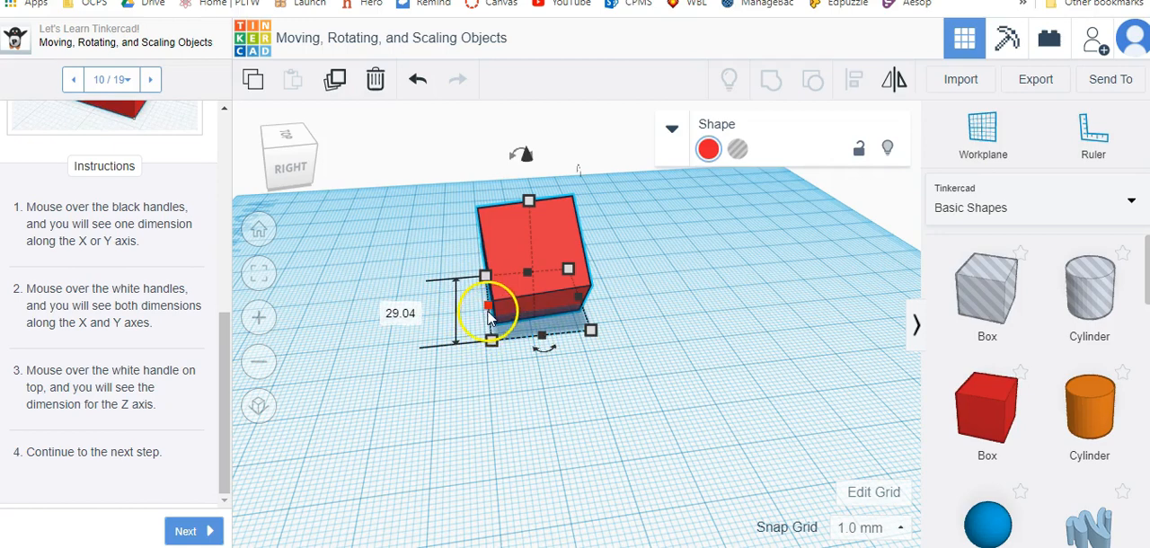
click(488, 306)
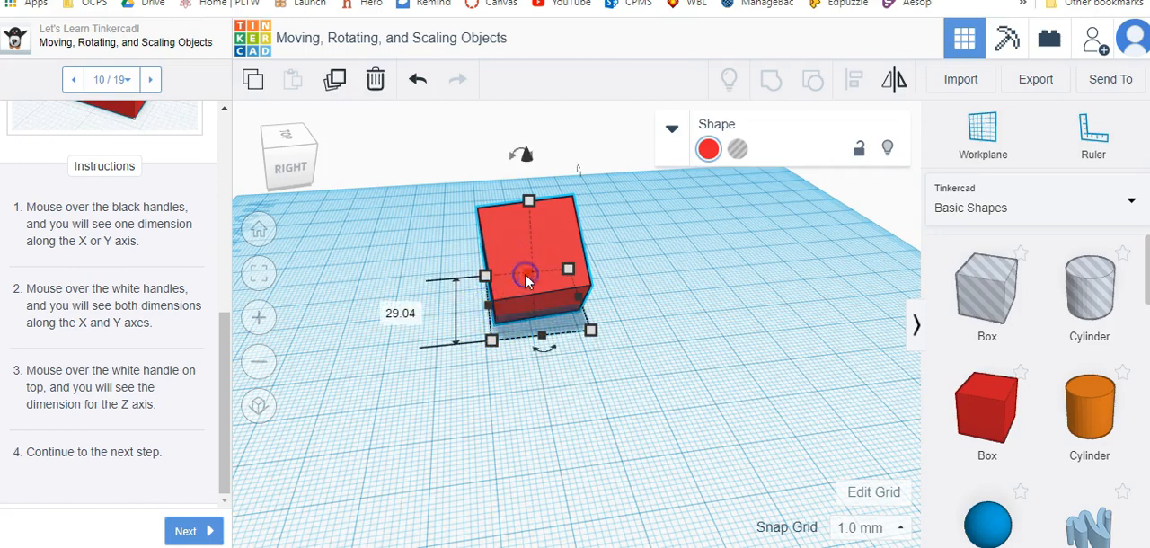
mouse_move(544, 341)
mouse_down()
mouse_move(566, 515)
mouse_move(548, 356)
mouse_up()
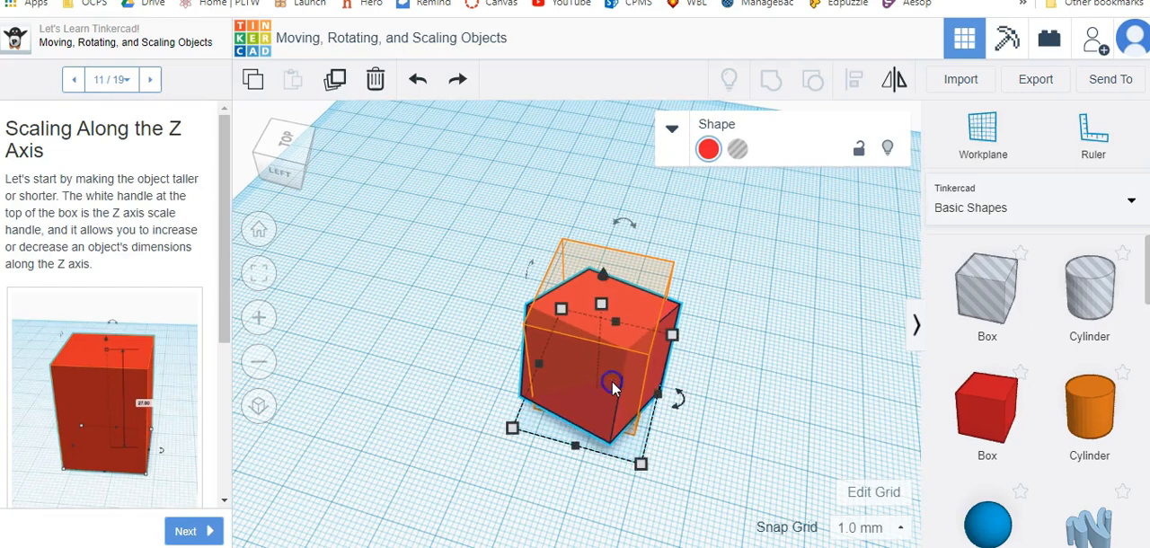
Rotate the box -10° around its Z axis and adjust its tilt with the rotation handle facing the left-side view.
right_drag(698, 460, 731, 441)
click(698, 381)
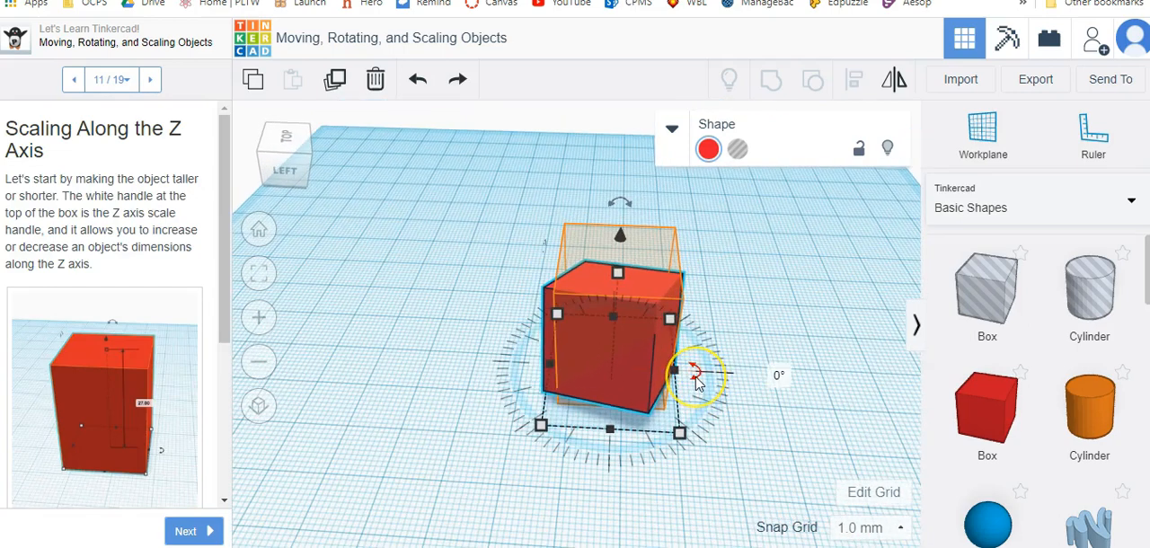
drag(697, 381, 779, 360)
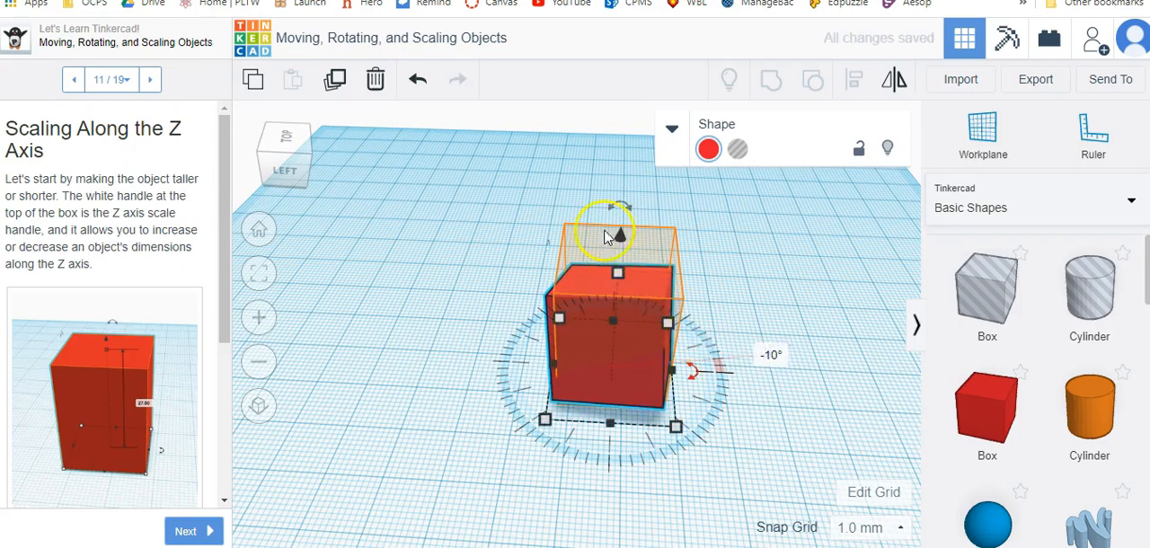
drag(611, 212, 619, 164)
right_drag(597, 342, 597, 342)
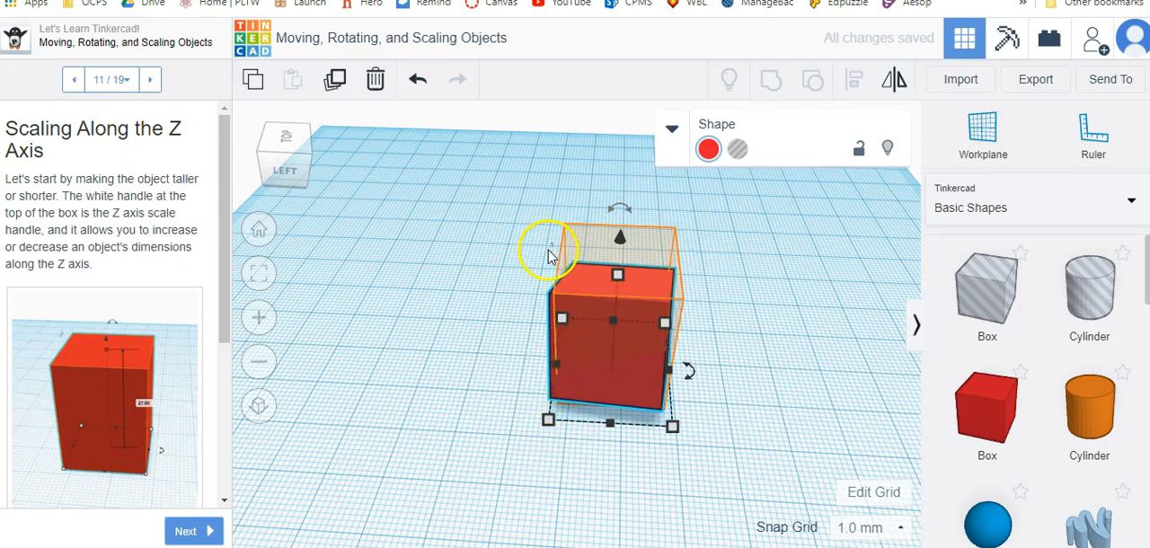
Level the box with its remaining rotation handle and turn it -7° around the Z axis.
mouse_move(554, 261)
drag(554, 260, 522, 146)
mouse_move(763, 390)
right_down()
mouse_move(731, 405)
mouse_move(654, 351)
mouse_move(775, 391)
right_up()
click(627, 376)
drag(678, 378, 736, 382)
click(795, 405)
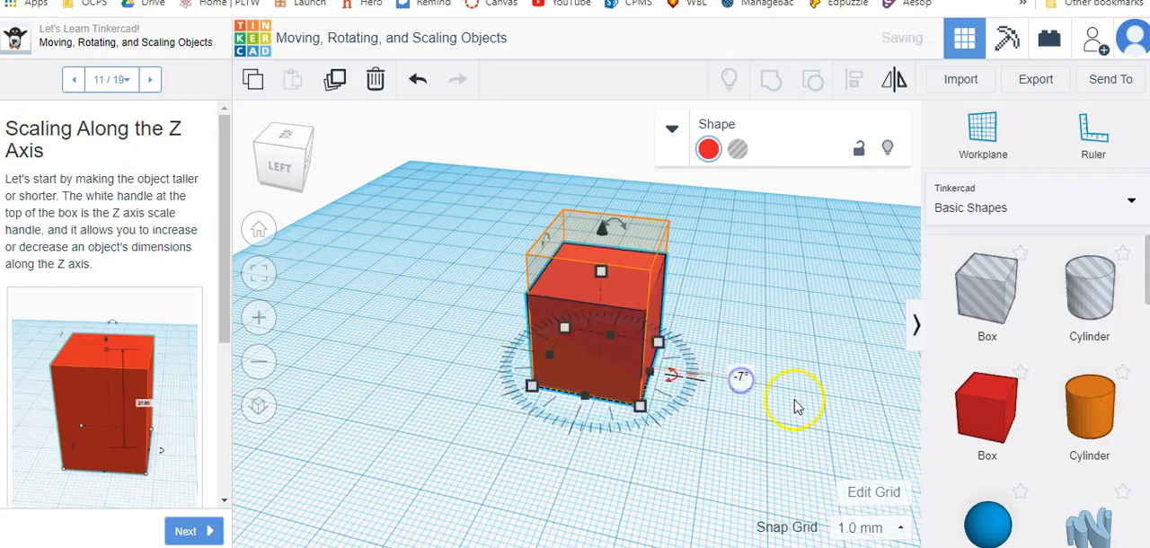
Fine-tune the box's rotation from its right side so its edges line up with the hint.
right_drag(804, 397, 415, 400)
click(678, 321)
right_drag(678, 322, 723, 294)
click(539, 262)
click(544, 330)
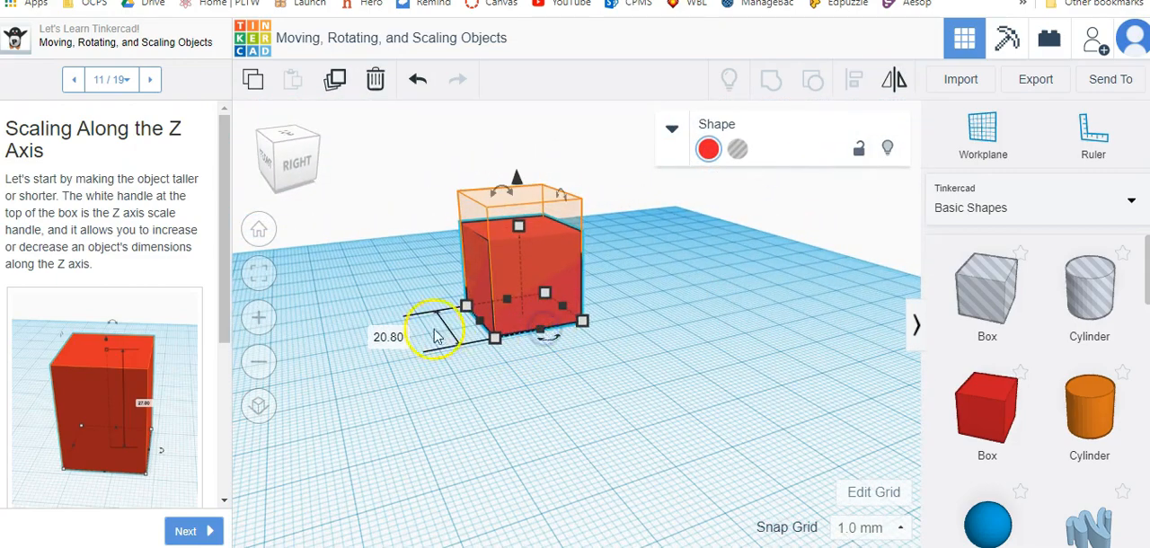
Scale the box to match the hints, with one side at 32 mm, and read lesson step 13's side drag handle instructions.
mouse_move(478, 324)
mouse_down()
mouse_move(448, 342)
mouse_move(446, 328)
mouse_move(383, 336)
mouse_move(483, 329)
mouse_up()
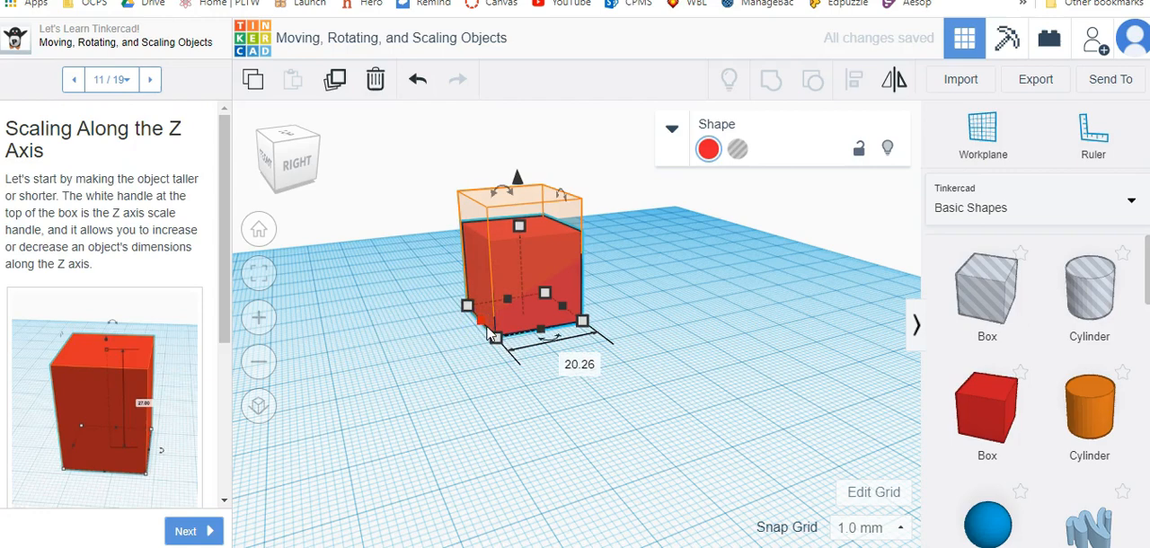
drag(524, 227, 517, 194)
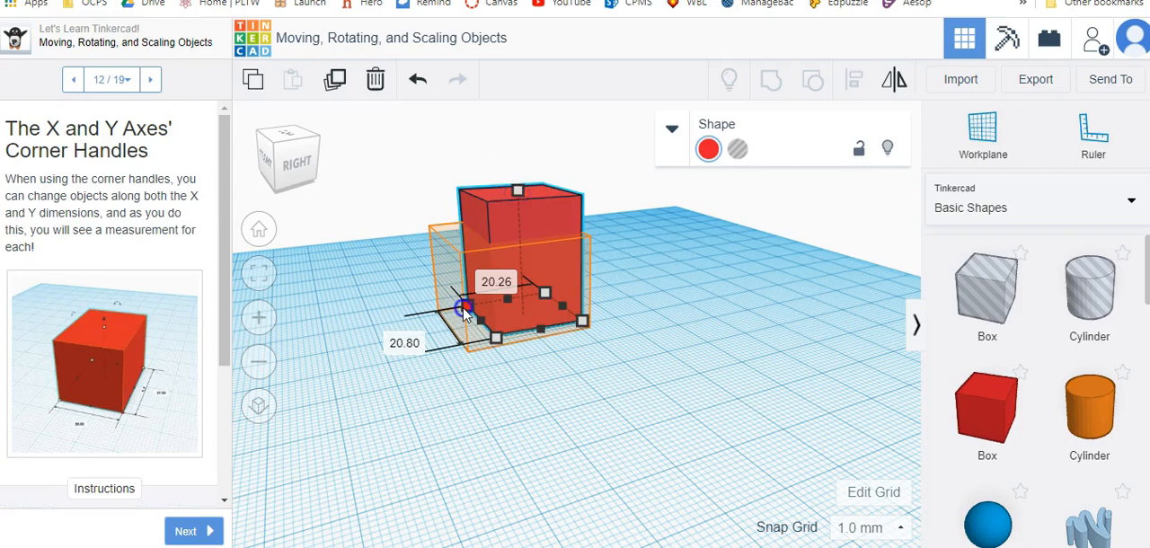
drag(464, 307, 440, 317)
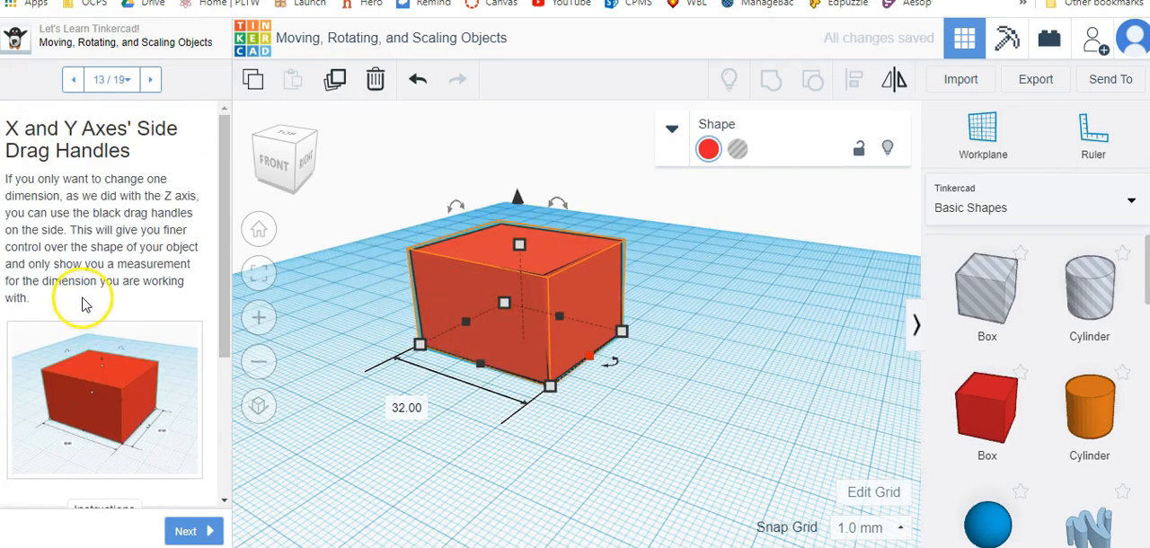
scroll(203, 452, down, 3)
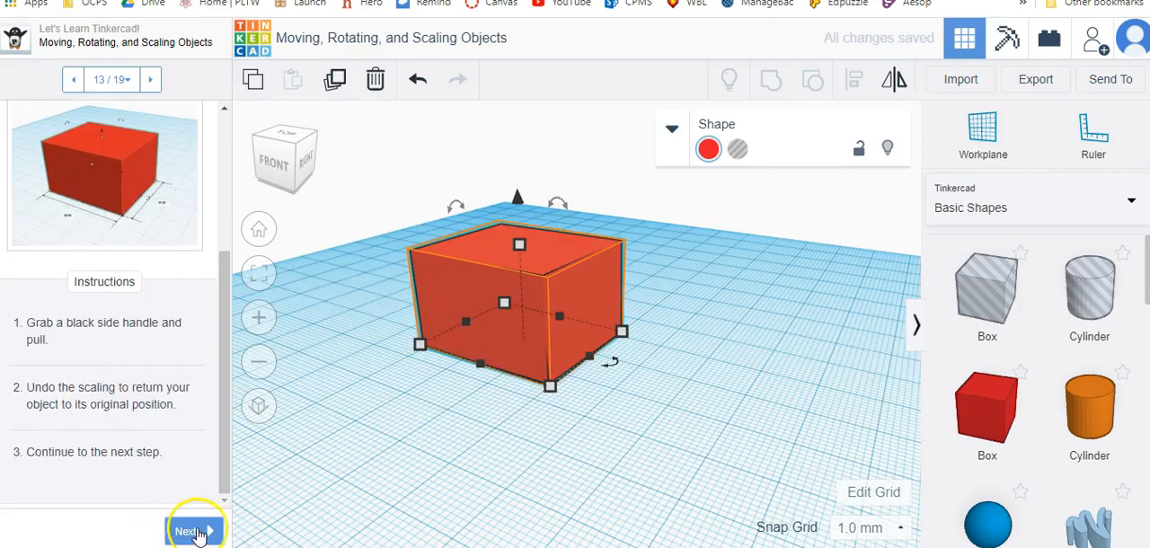
Advance to lesson step 14, raise the box's height and adjust the box toward the hint from its left side.
click(206, 531)
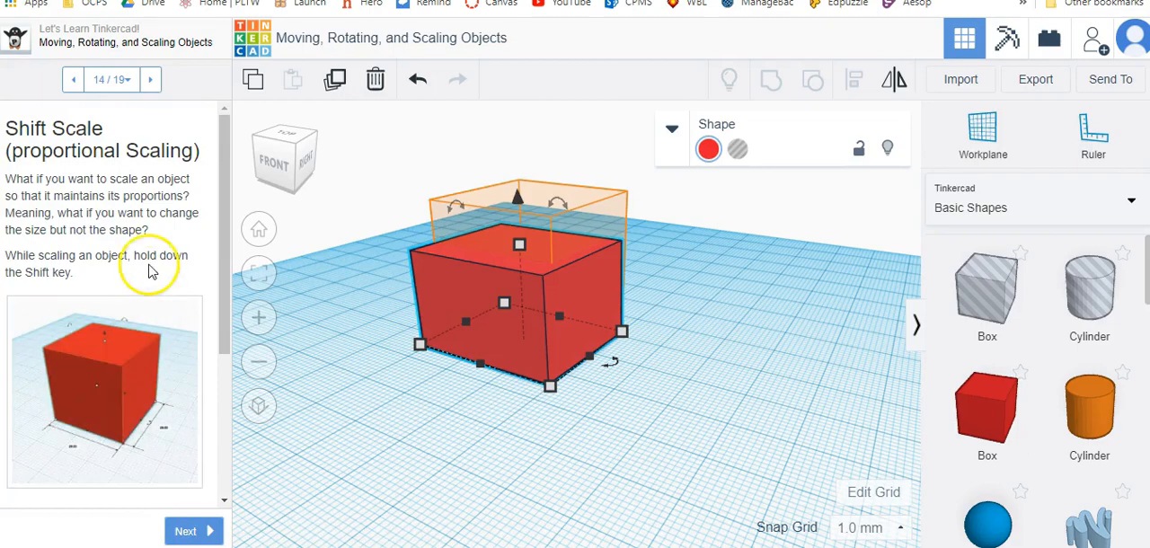
drag(519, 245, 532, 202)
right_drag(469, 388, 674, 417)
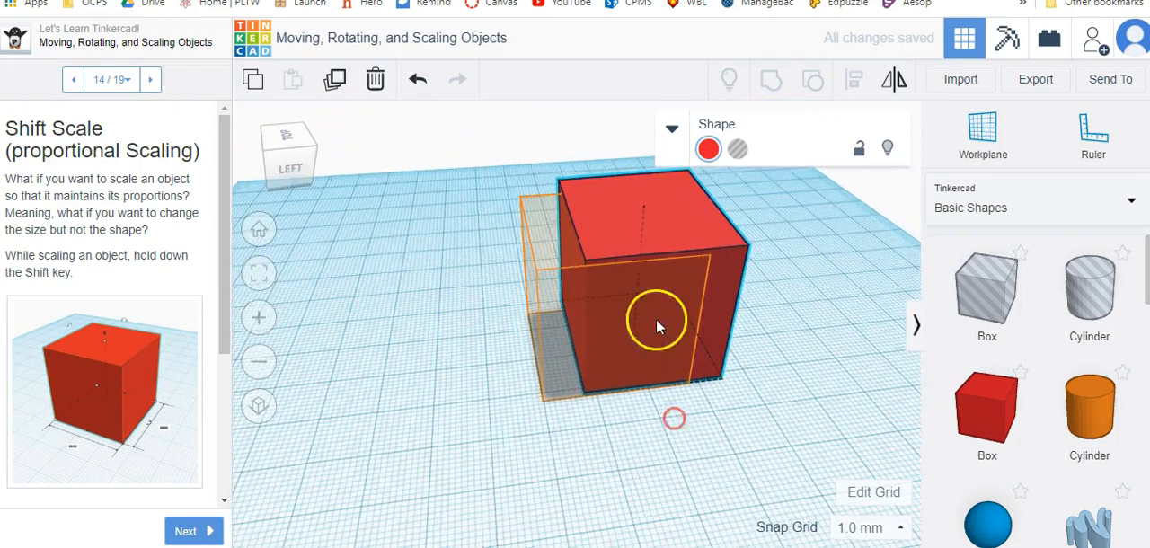
drag(639, 327, 615, 327)
Scale the box's width to 29 mm from the back and lower its height to match step 14's hint.
right_drag(449, 398, 605, 357)
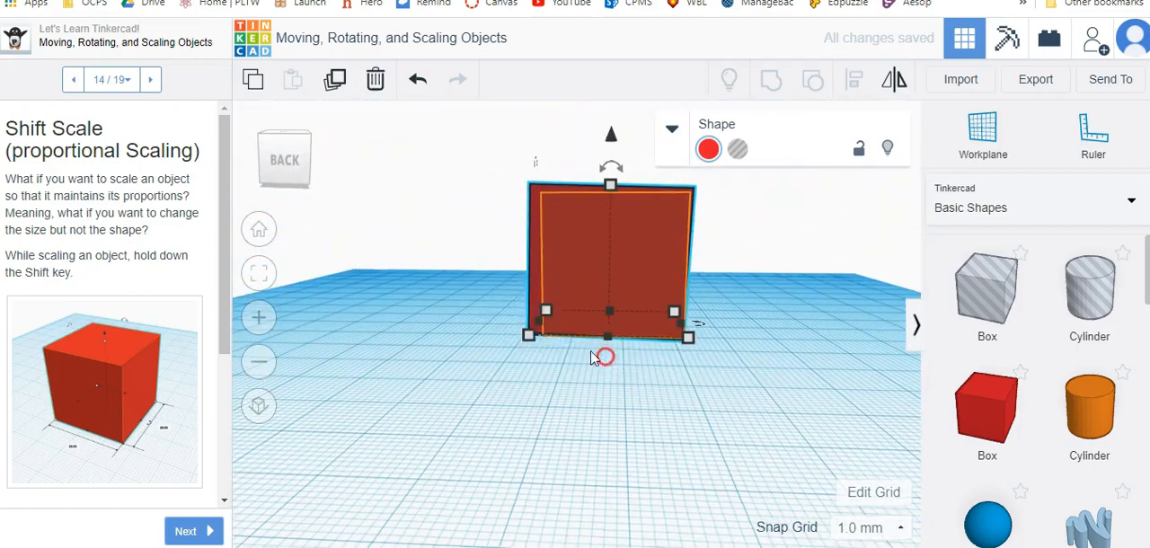
drag(540, 326, 553, 328)
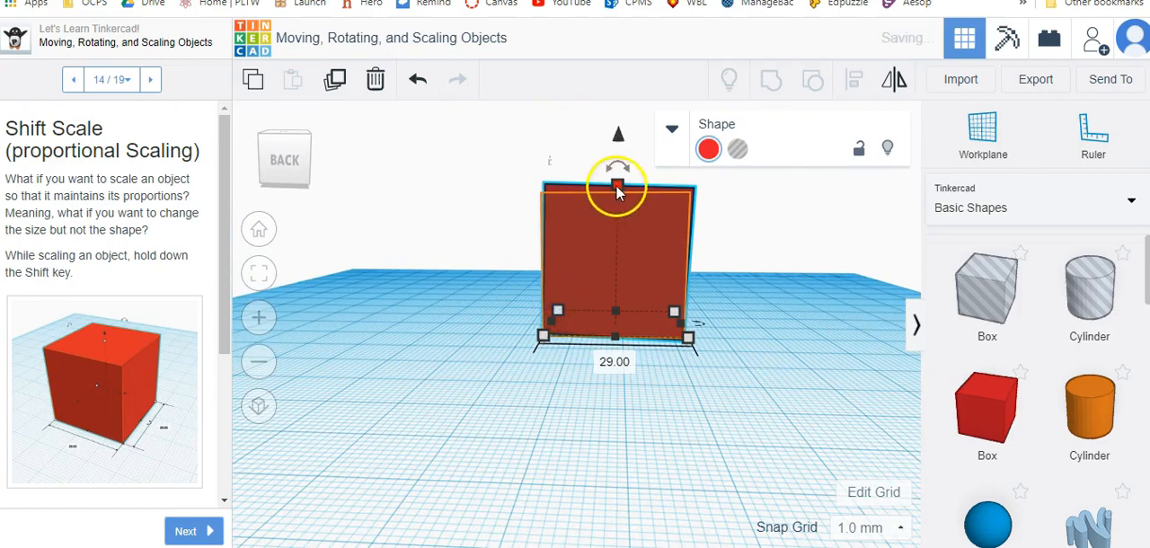
drag(616, 185, 616, 199)
click(767, 322)
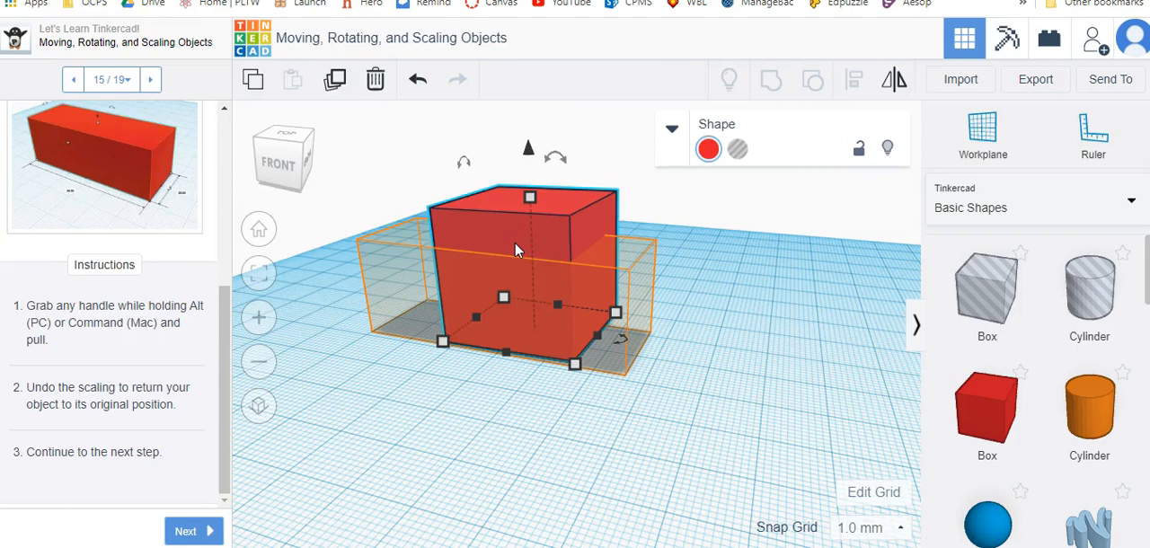
Stretch the box symmetrically to 67 mm long and lower its height toward step 15's hint.
alt+drag(475, 316, 434, 342)
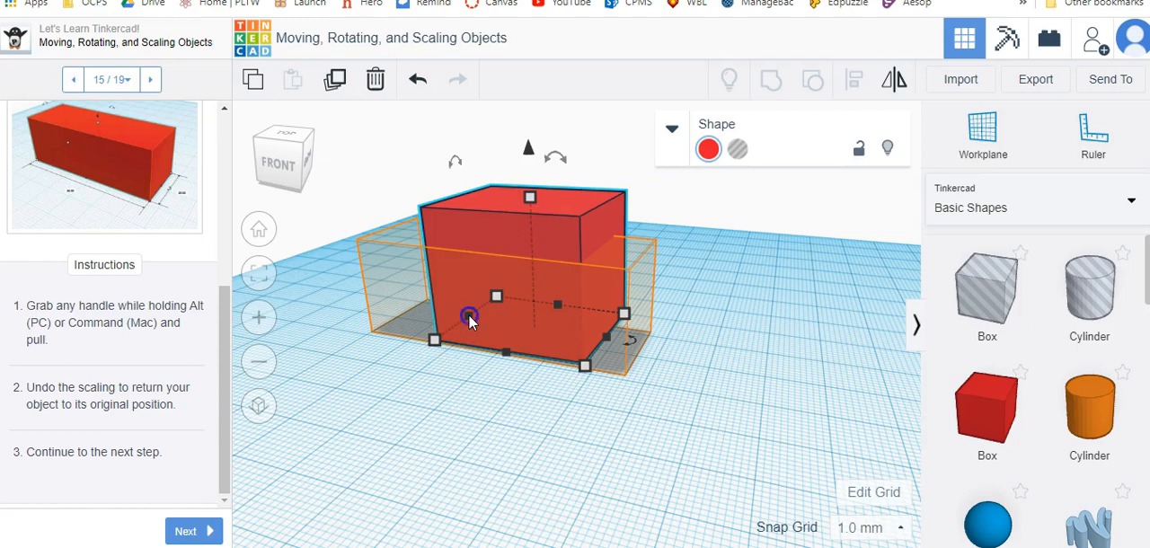
alt+drag(468, 314, 399, 309)
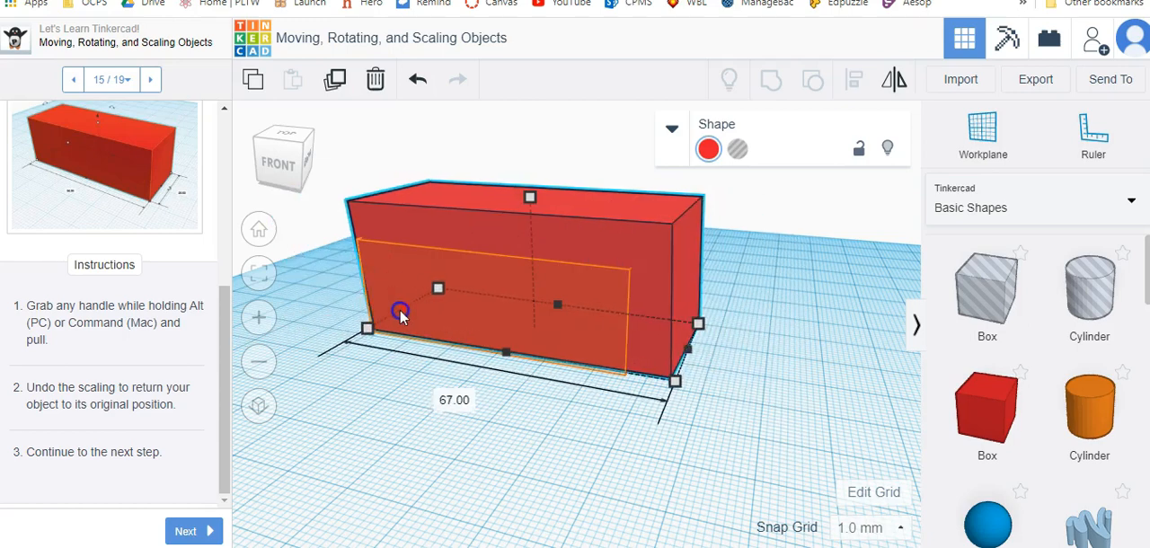
alt+drag(530, 197, 528, 240)
Scale the box's depth to about 18 mm and its length to 58 mm to fit step 15's hint.
right_drag(751, 367, 432, 401)
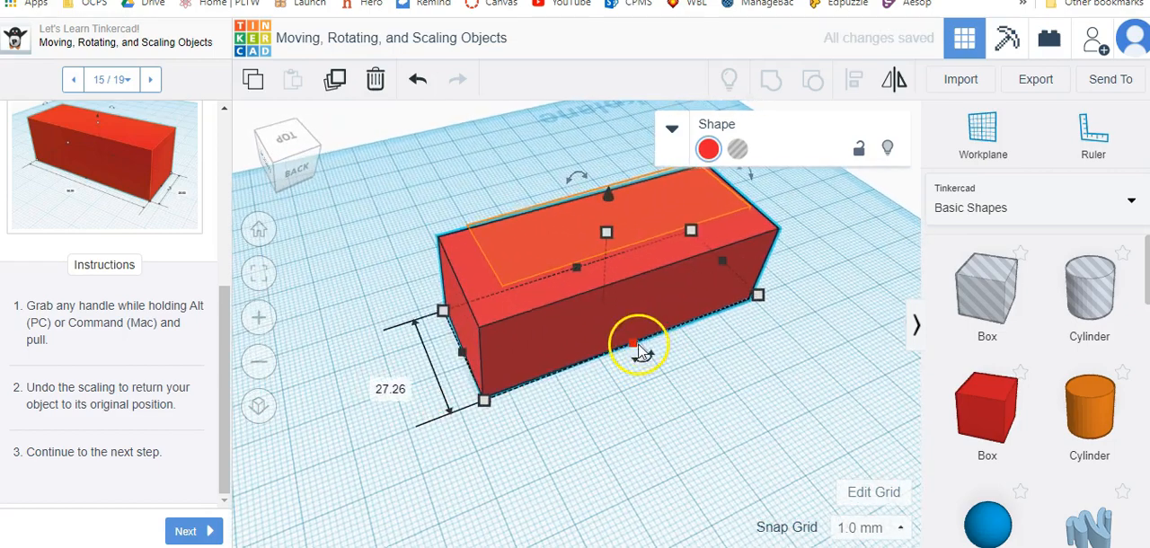
drag(635, 349, 629, 334)
alt+drag(626, 319, 624, 314)
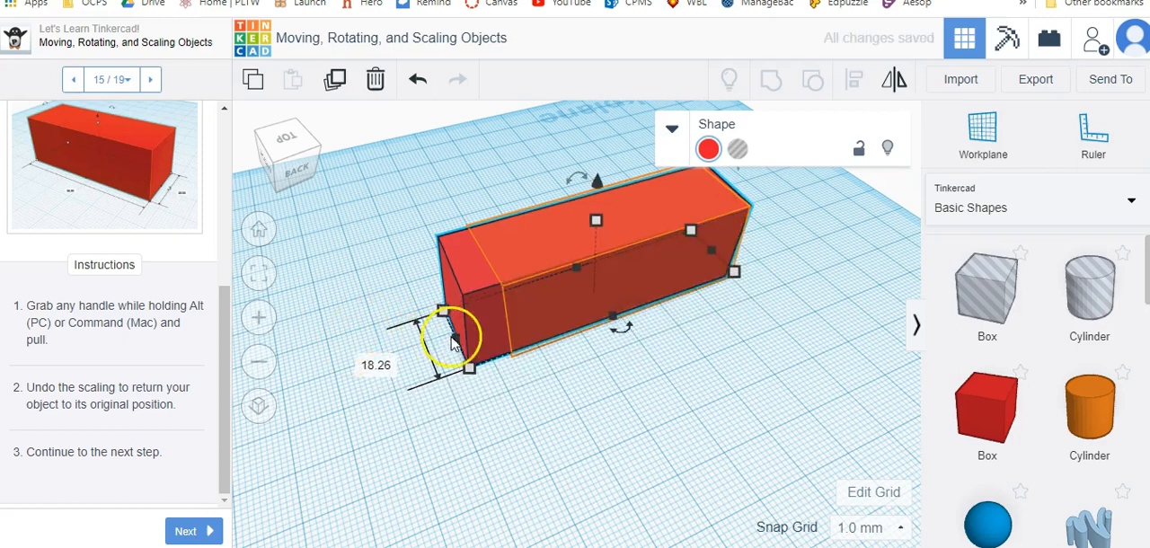
drag(457, 346, 496, 334)
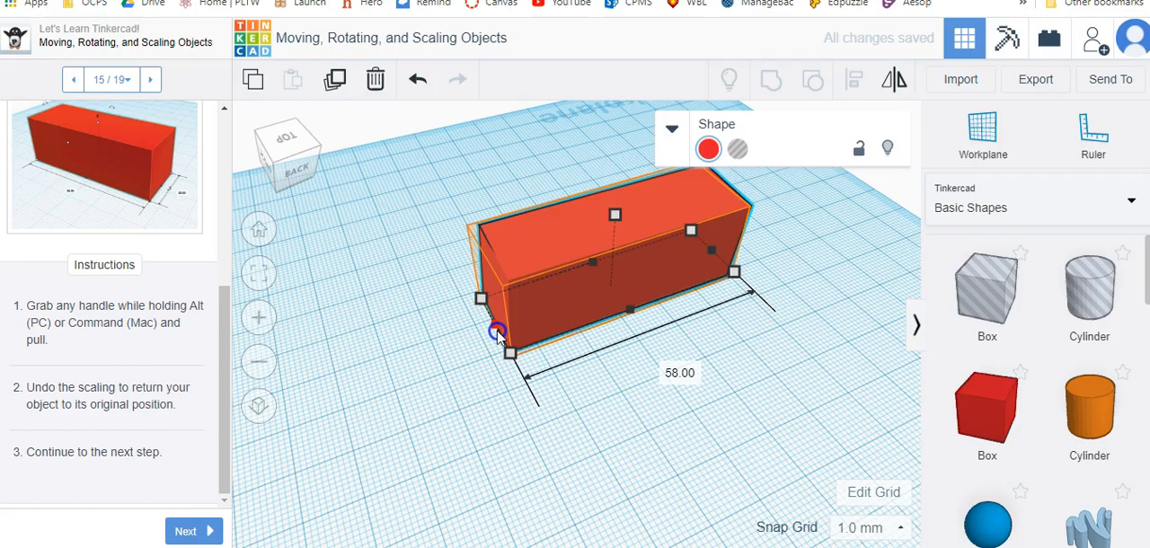
Scale the box proportionally about its center to 32 mm long for lesson step 16.
right_drag(415, 404, 796, 357)
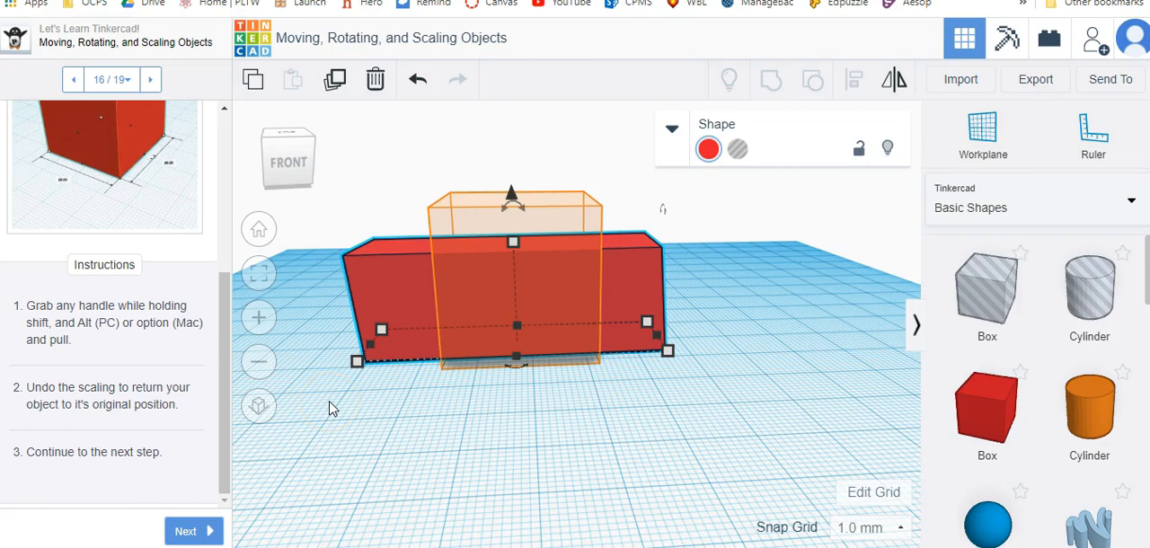
alt+shift+drag(371, 345, 431, 388)
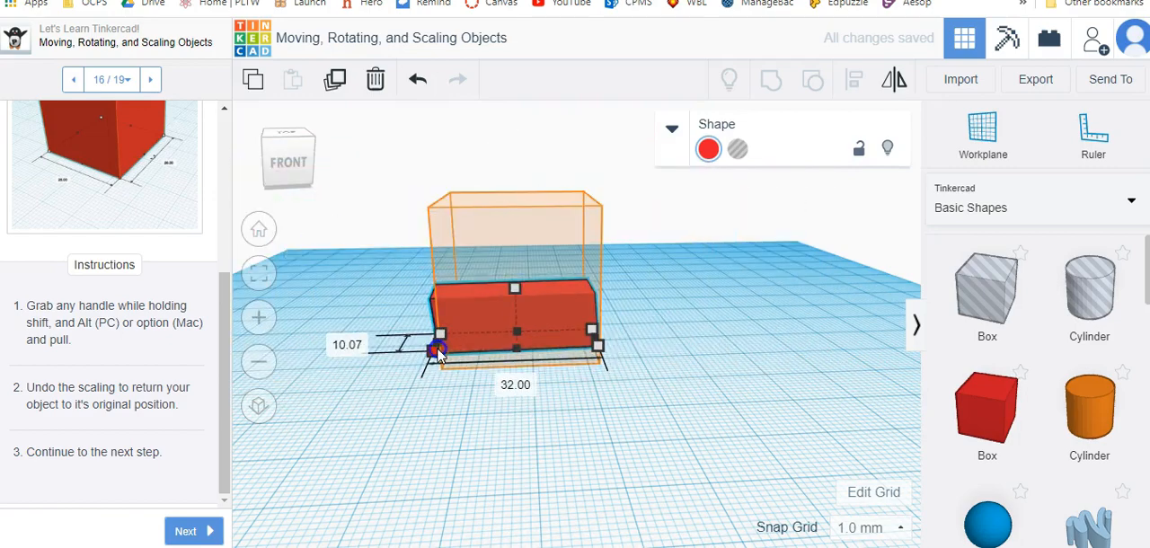
right_drag(406, 425, 592, 416)
Resize the box's sides to step 16's hint and set its height to about 28.4 mm.
click(620, 369)
mouse_move(603, 414)
alt+shift+mouse_down()
mouse_move(598, 359)
mouse_move(549, 363)
alt+shift+mouse_up()
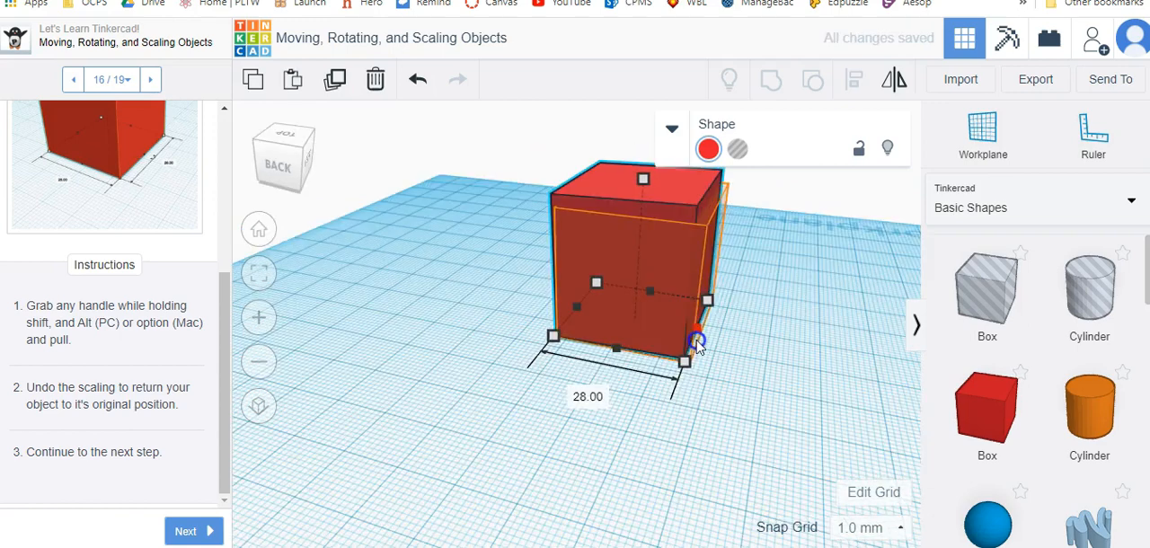
click(656, 235)
mouse_move(645, 180)
mouse_down()
mouse_move(644, 208)
mouse_move(644, 194)
mouse_up()
click(561, 296)
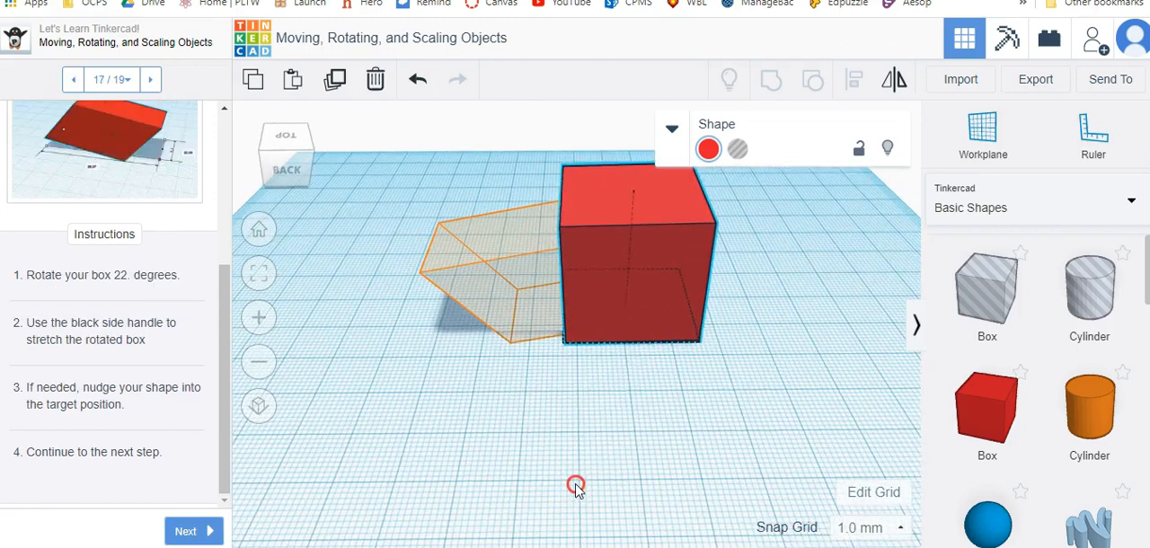
click(608, 180)
Tilt the box to step 17's 22° rotation and stretch it sideways toward the hint.
drag(623, 142, 593, 153)
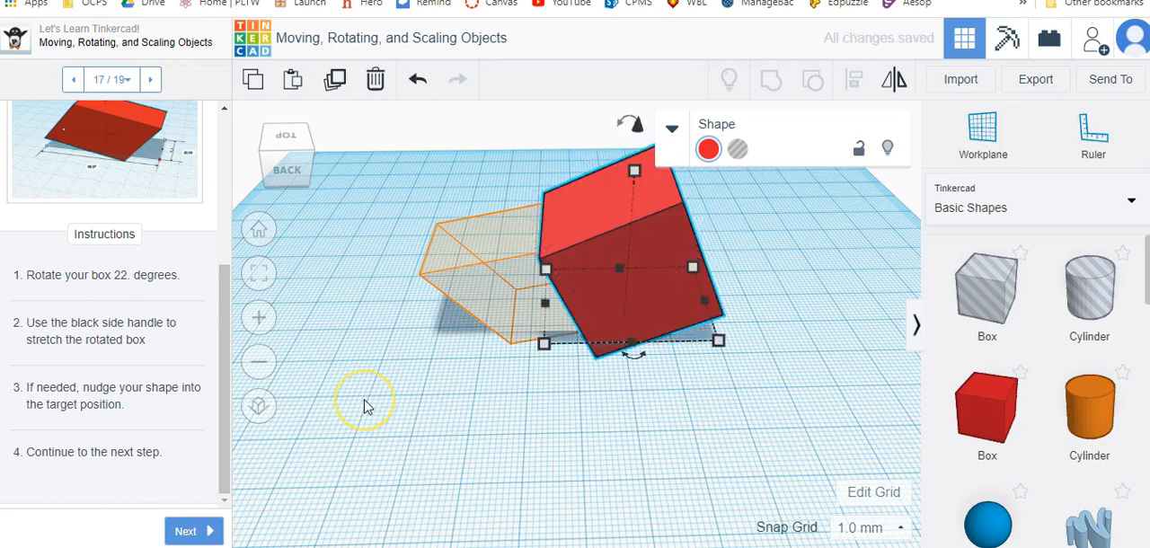
drag(545, 303, 452, 311)
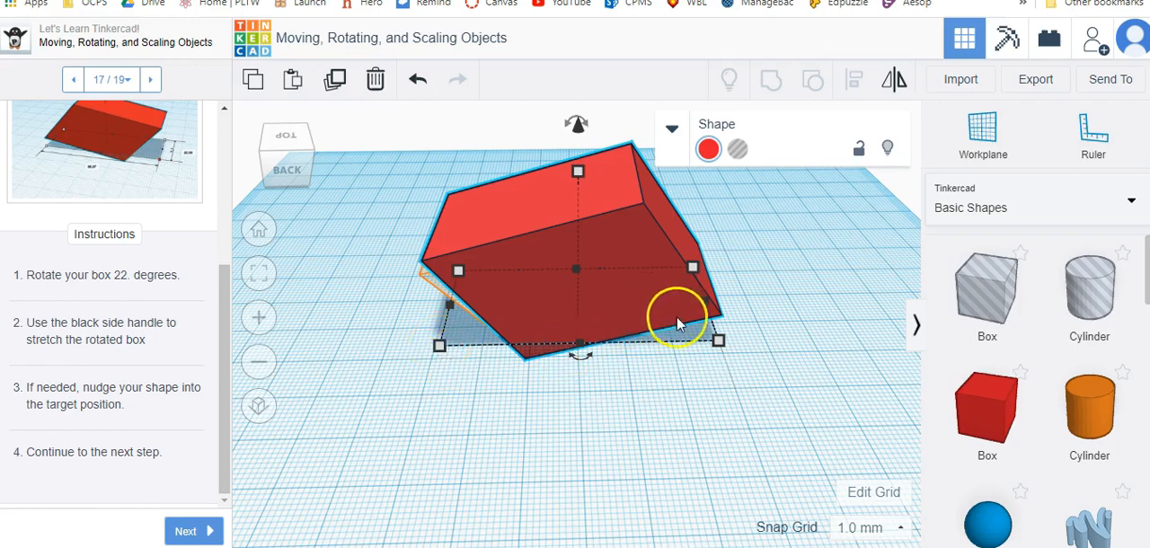
drag(716, 334, 688, 331)
drag(567, 335, 506, 303)
Check the tilted box from other sides and extend it to fill the rest of step 17's hint.
right_drag(798, 374, 618, 337)
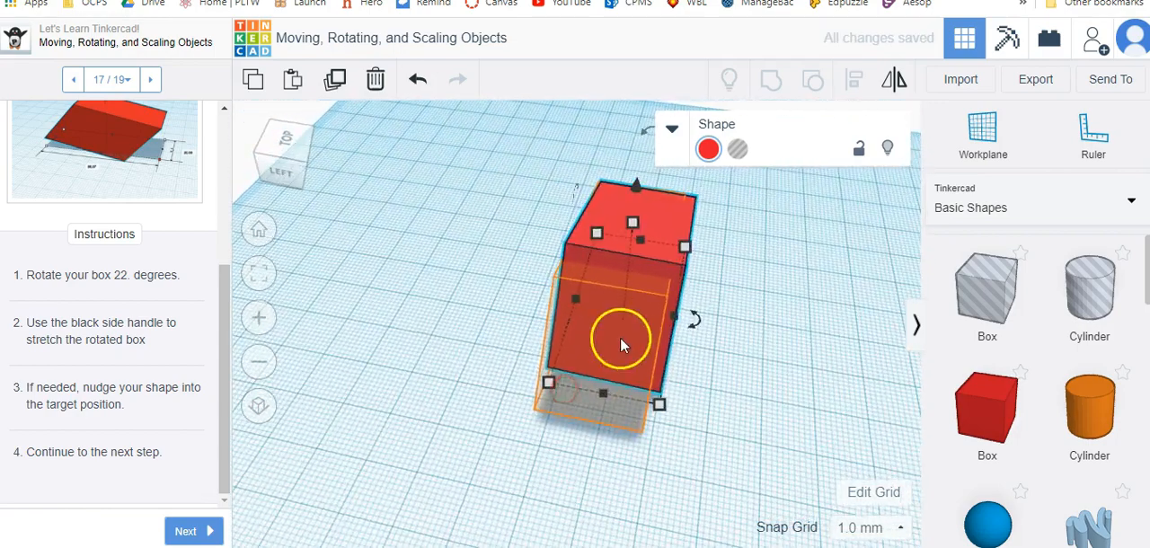
right_drag(726, 333, 605, 240)
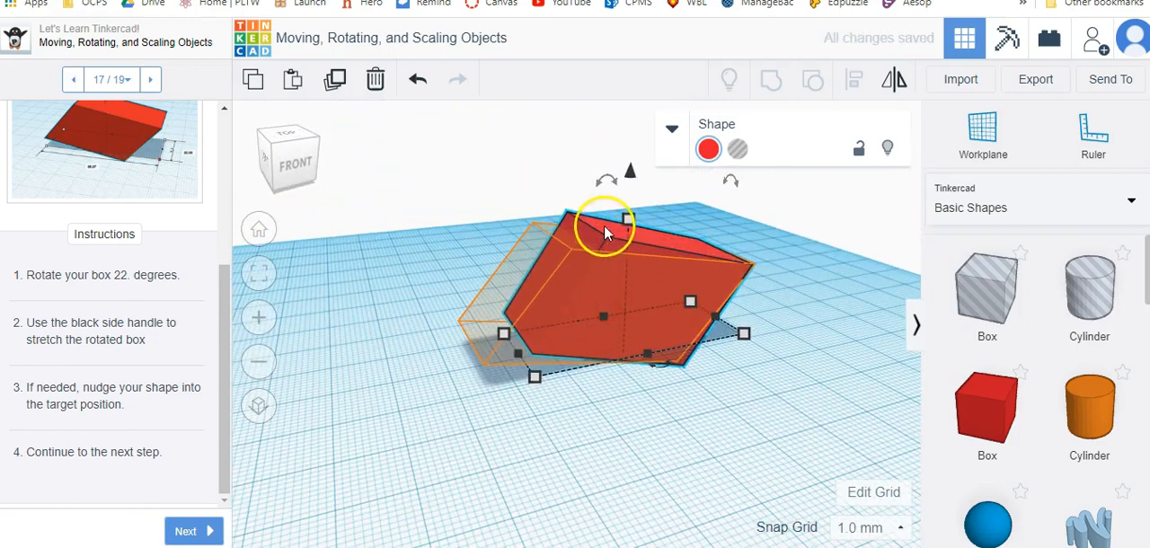
drag(541, 337, 473, 358)
right_drag(731, 431, 736, 406)
Delete the tilted red box, add a new box beside the roof-shaped hint and delete that box too.
click(532, 281)
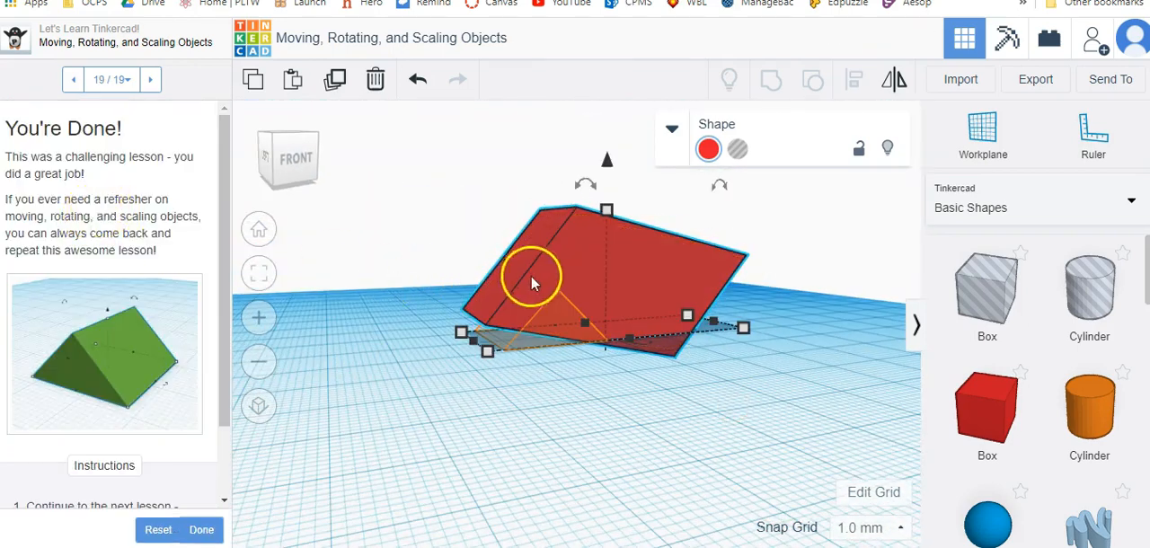
key(Delete)
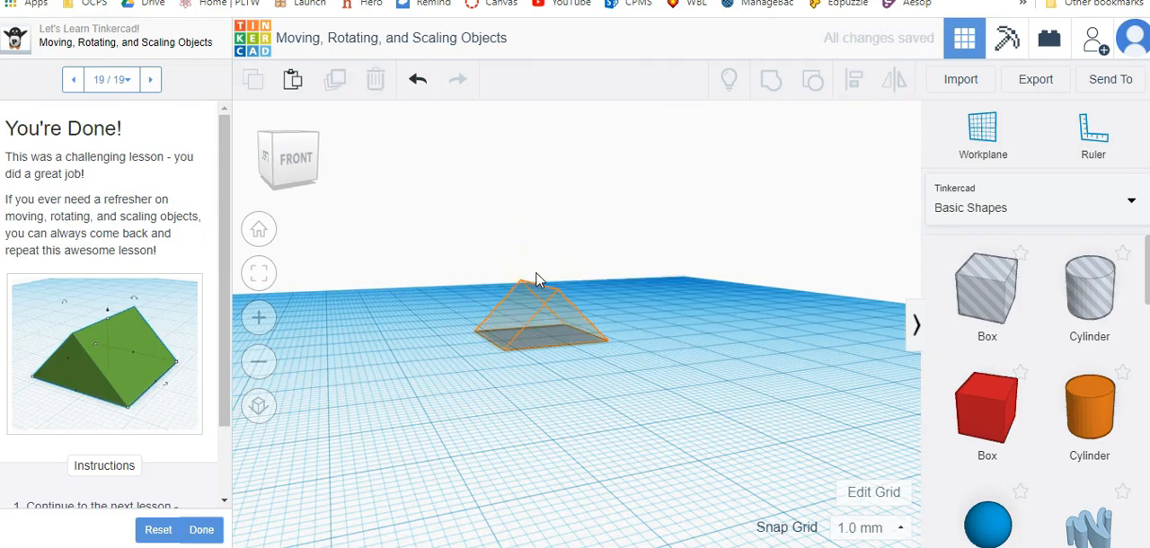
drag(962, 410, 670, 359)
click(692, 299)
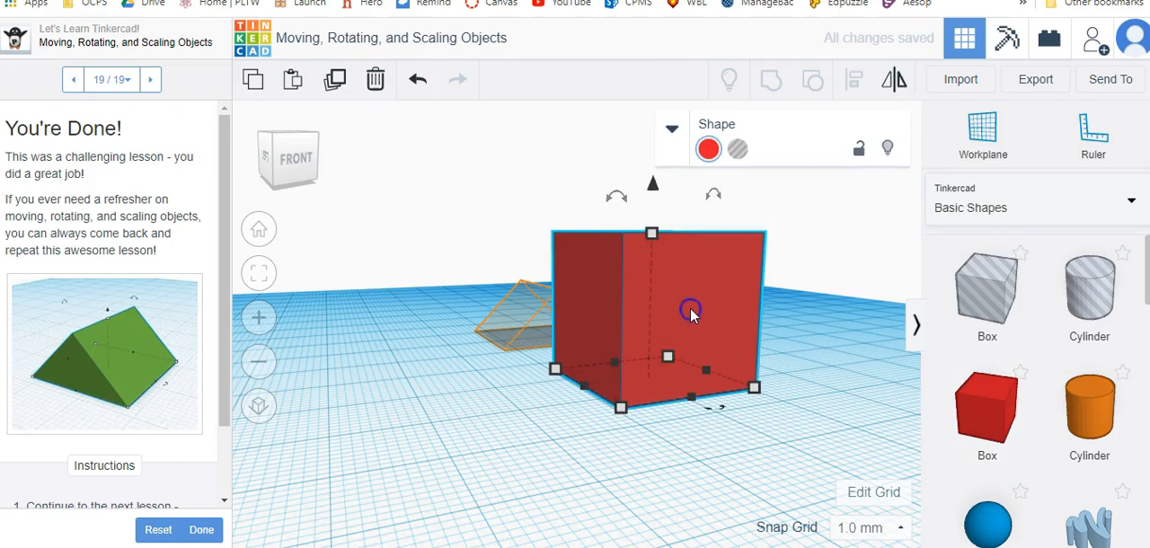
click(372, 81)
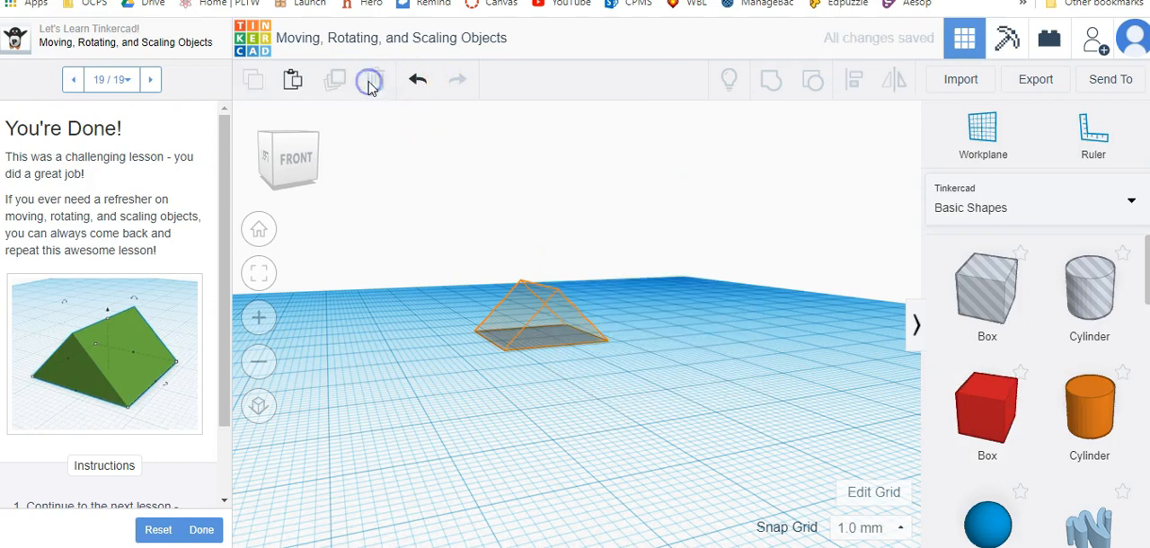
Open the Making and Manipulating Grouped Objects lesson and advance to step 3's shape placement instructions.
click(111, 287)
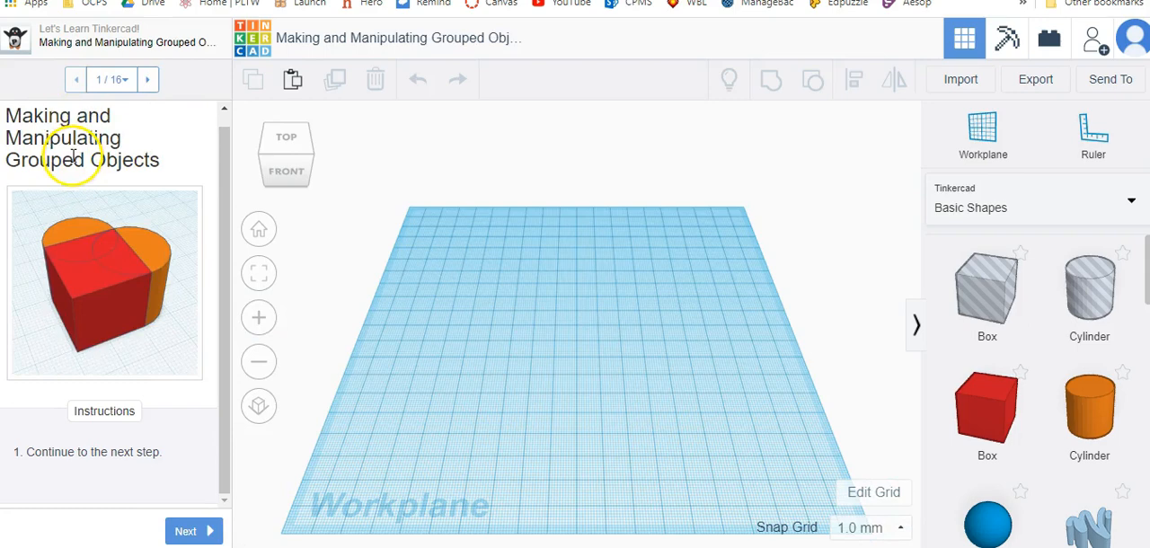
click(205, 534)
scroll(132, 247, down, 3)
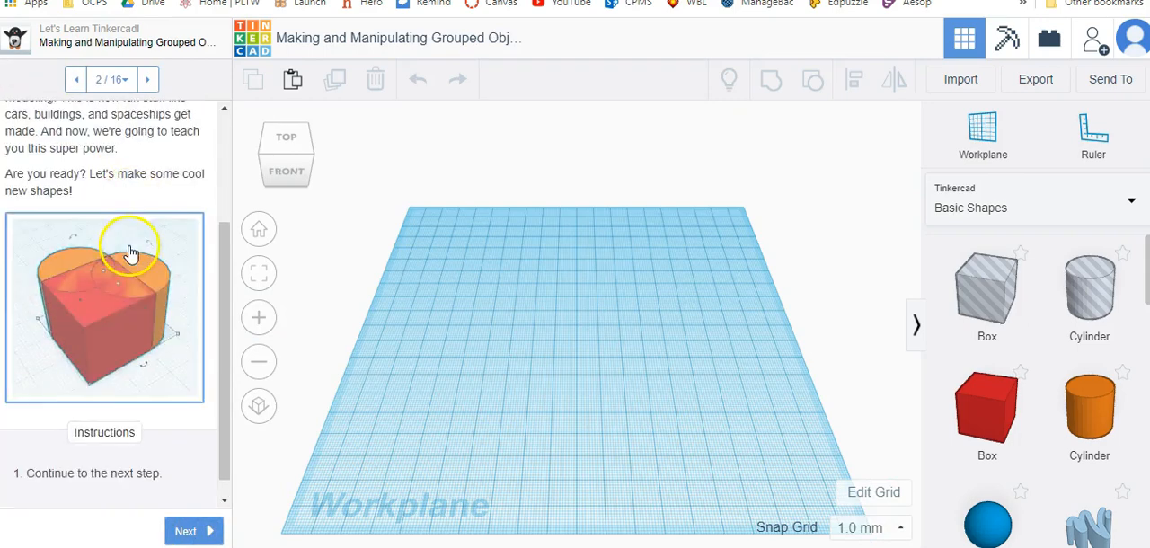
scroll(141, 310, down, 2)
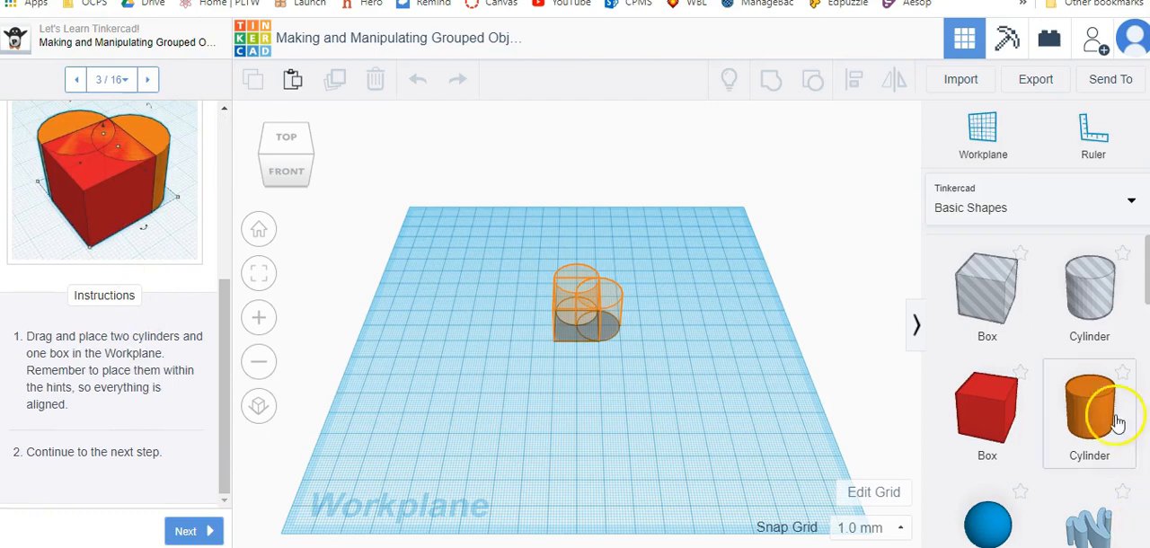
Place a box on the square hint, collapse its shape settings and shift it 3 mm into alignment.
click(987, 408)
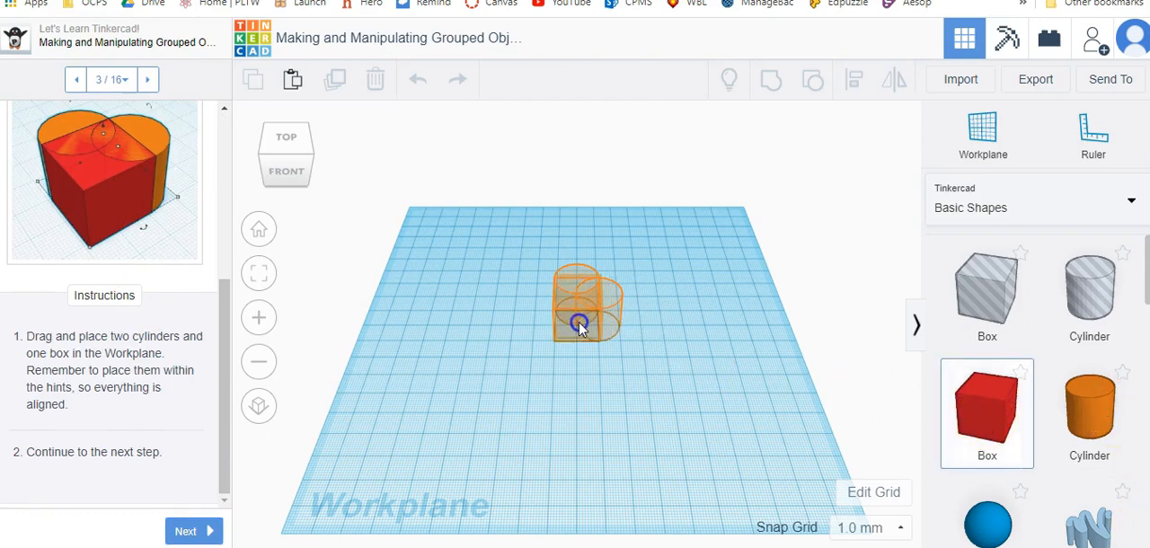
click(577, 325)
scroll(601, 298, up, 5)
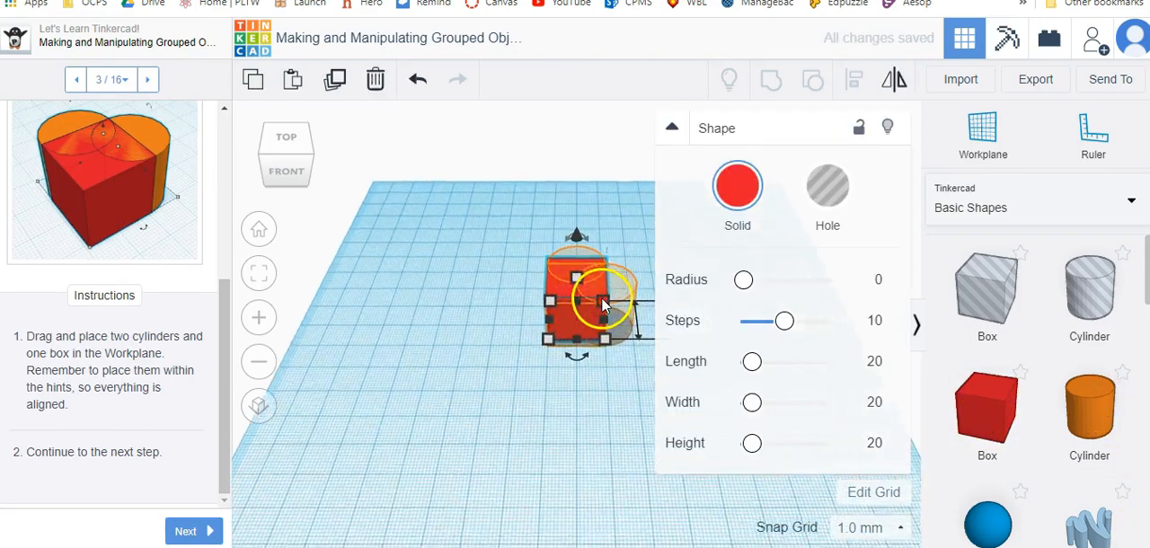
click(672, 123)
scroll(643, 333, up, 3)
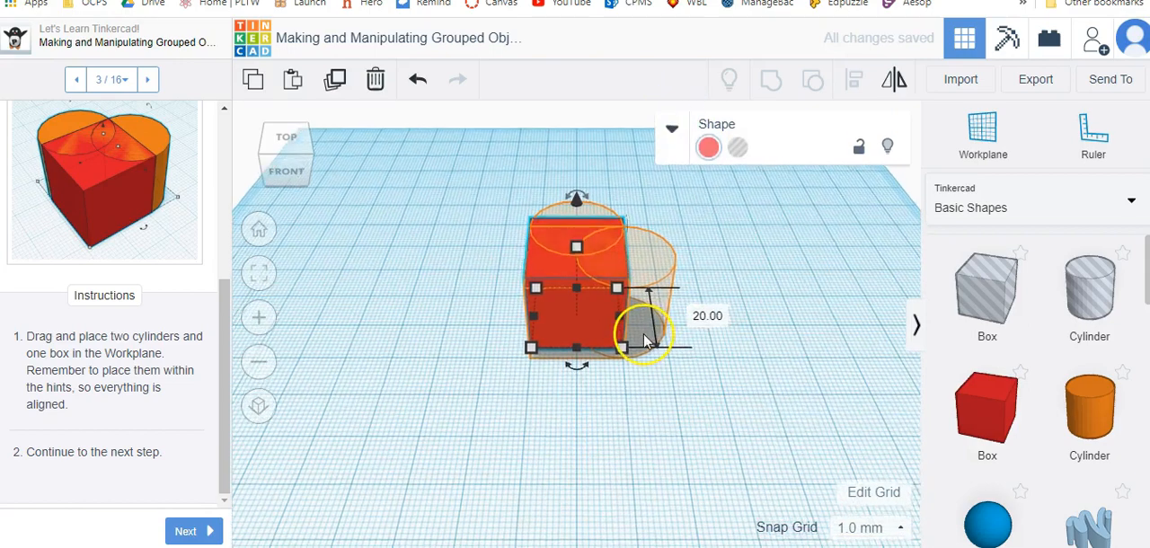
scroll(644, 334, down, 1)
right_drag(483, 387, 632, 398)
drag(552, 318, 558, 325)
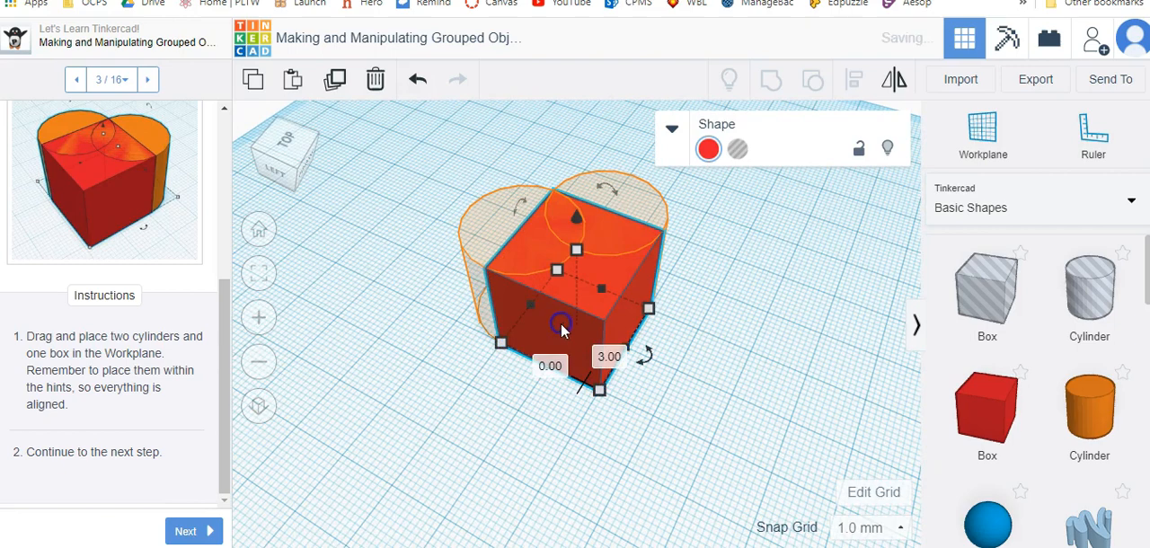
Place two orange cylinders on the round hints so they overlap the box in a heart shape.
drag(1079, 398, 606, 291)
drag(1080, 401, 530, 310)
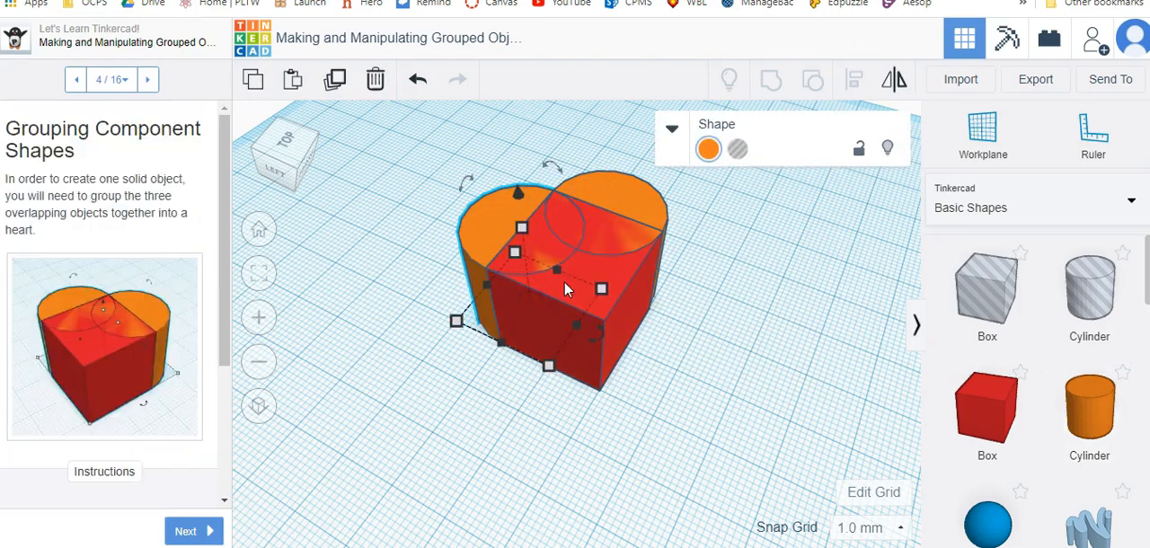
Select the box and both cylinders together and group them into one heart.
right_drag(650, 454, 565, 437)
click(188, 531)
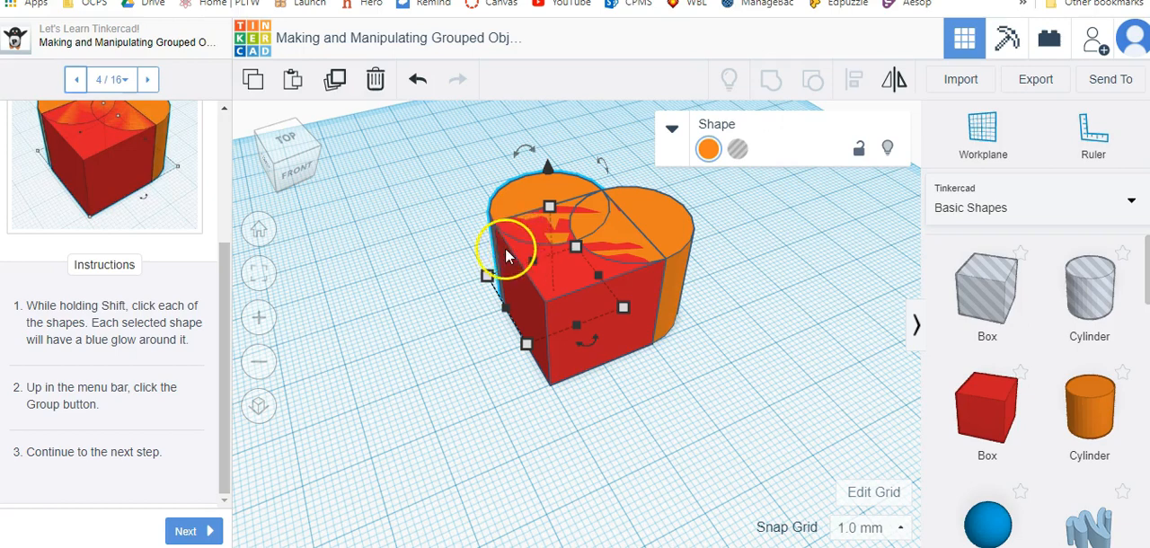
drag(532, 205, 760, 401)
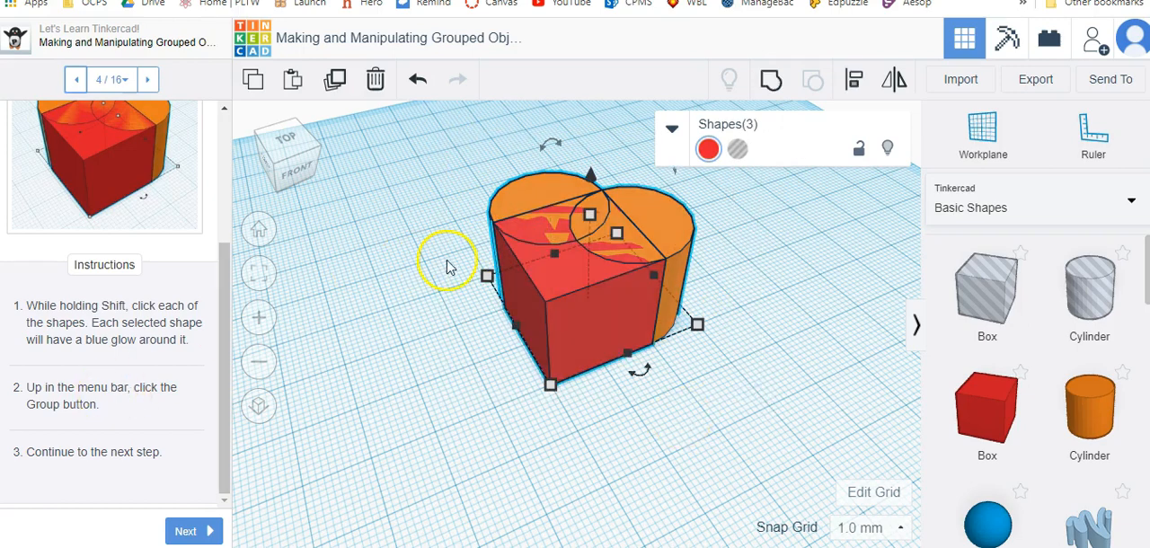
click(772, 86)
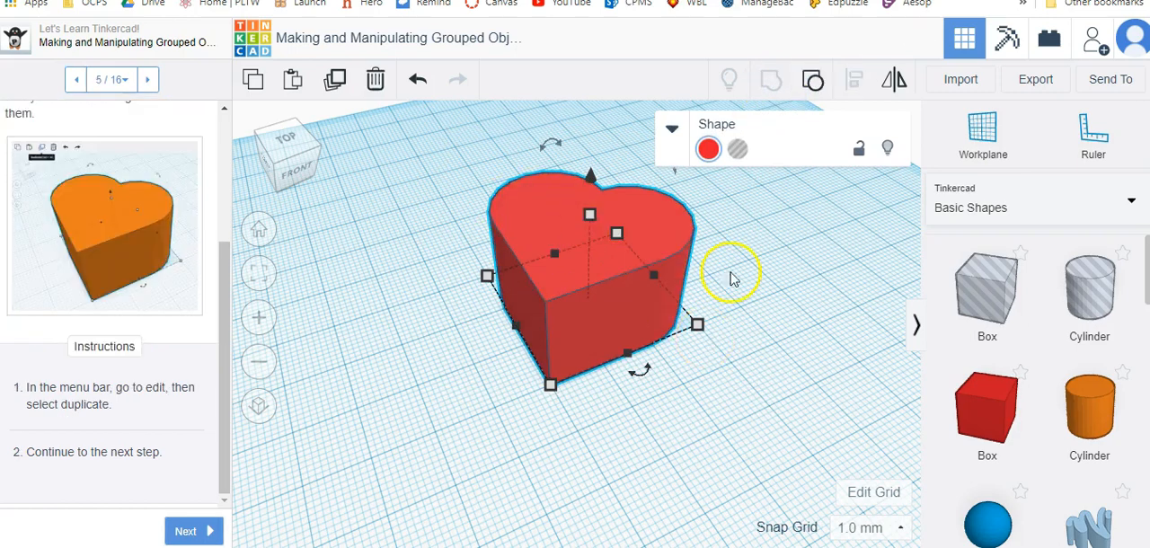
Duplicate the grouped heart in place and advance the lesson to step 6.
click(413, 286)
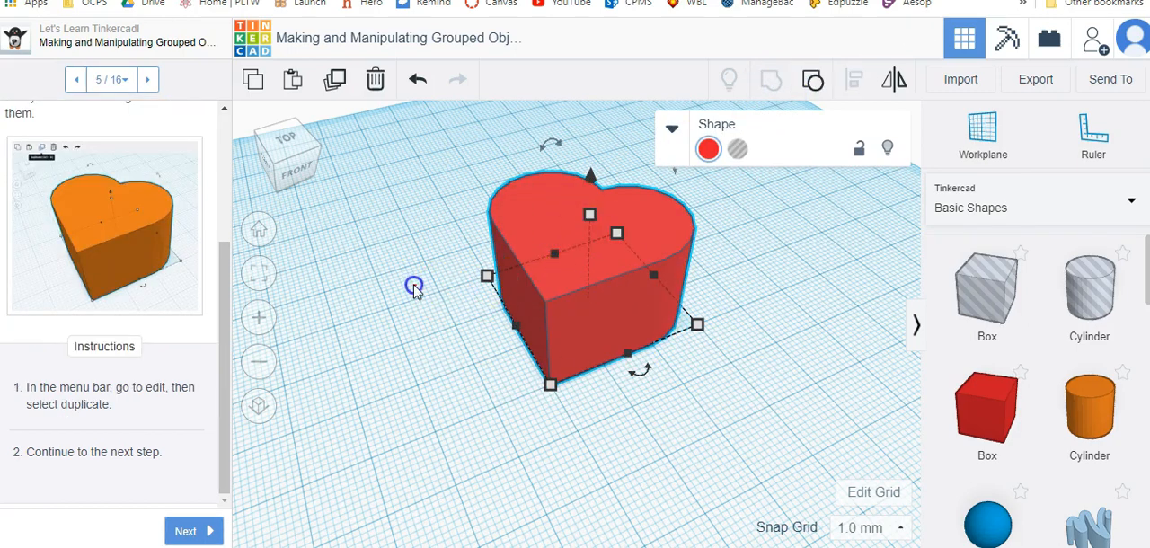
click(560, 250)
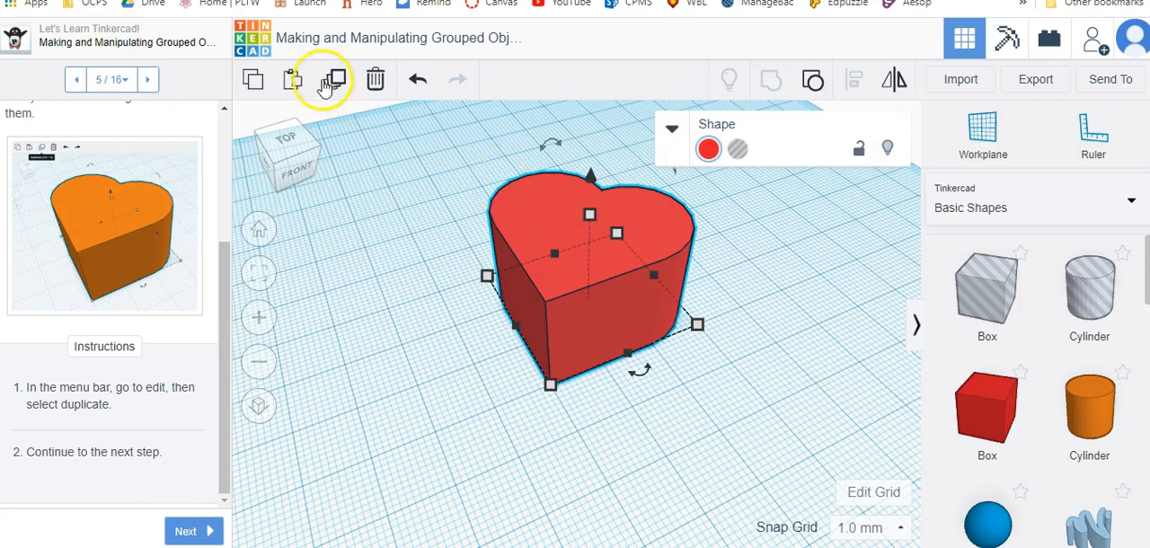
click(335, 81)
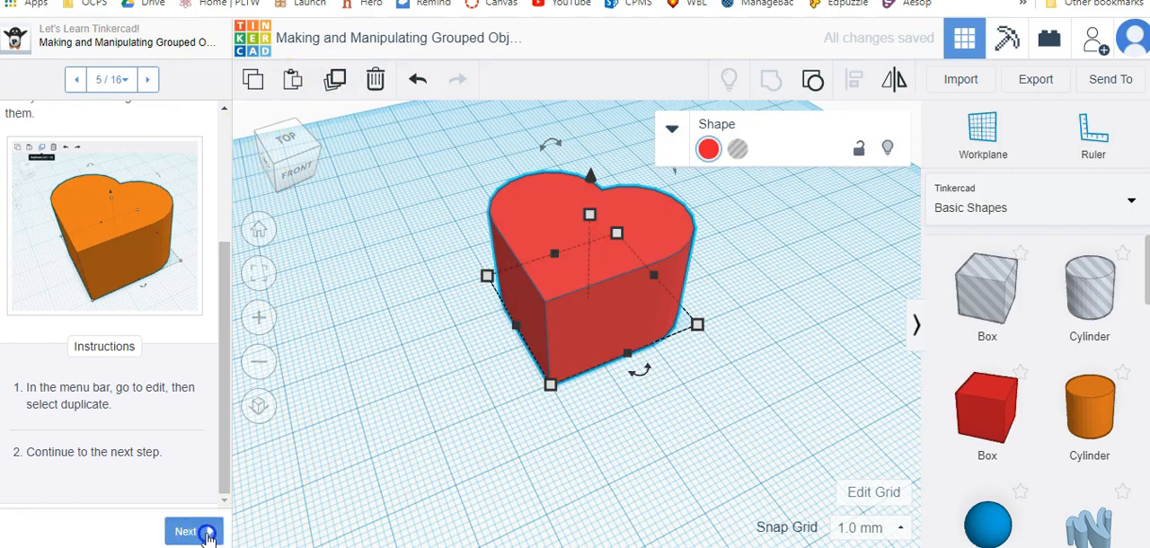
click(208, 532)
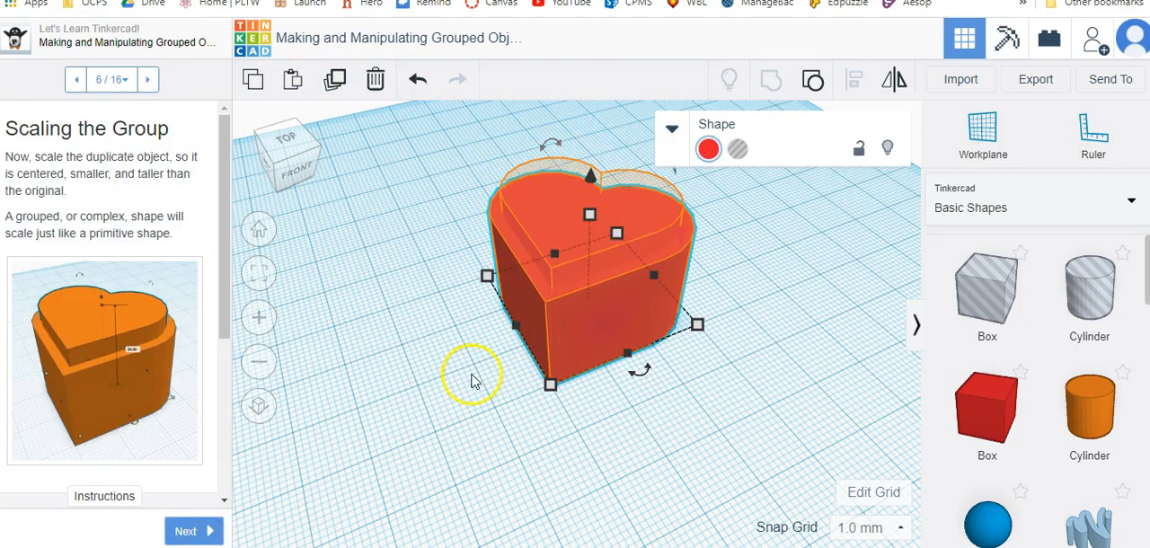
Scale the duplicate heart to 26 by 26 mm, centred on the original and taller than it.
mouse_move(518, 326)
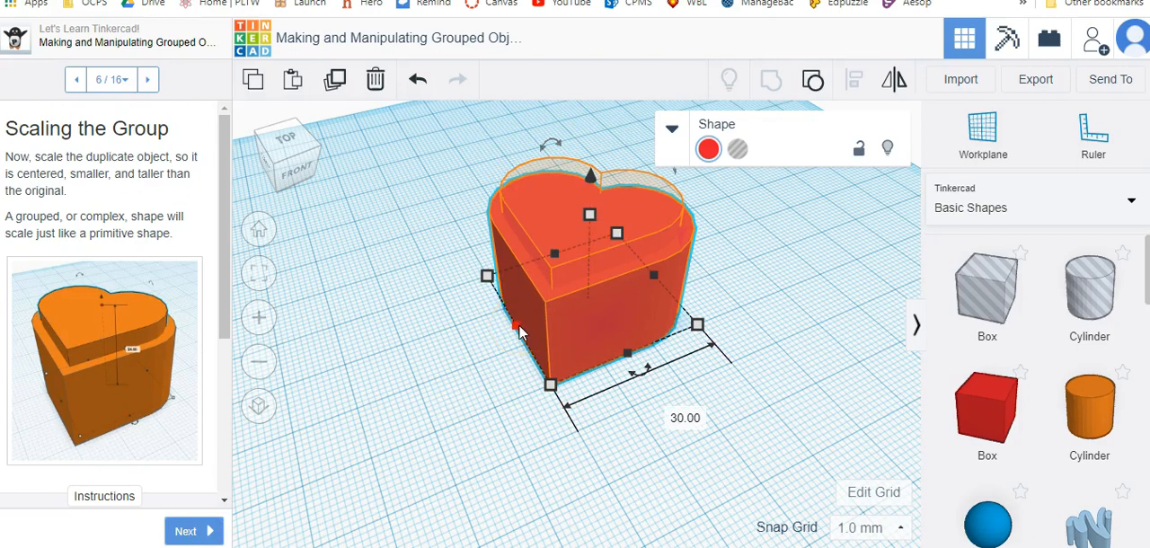
mouse_move(553, 388)
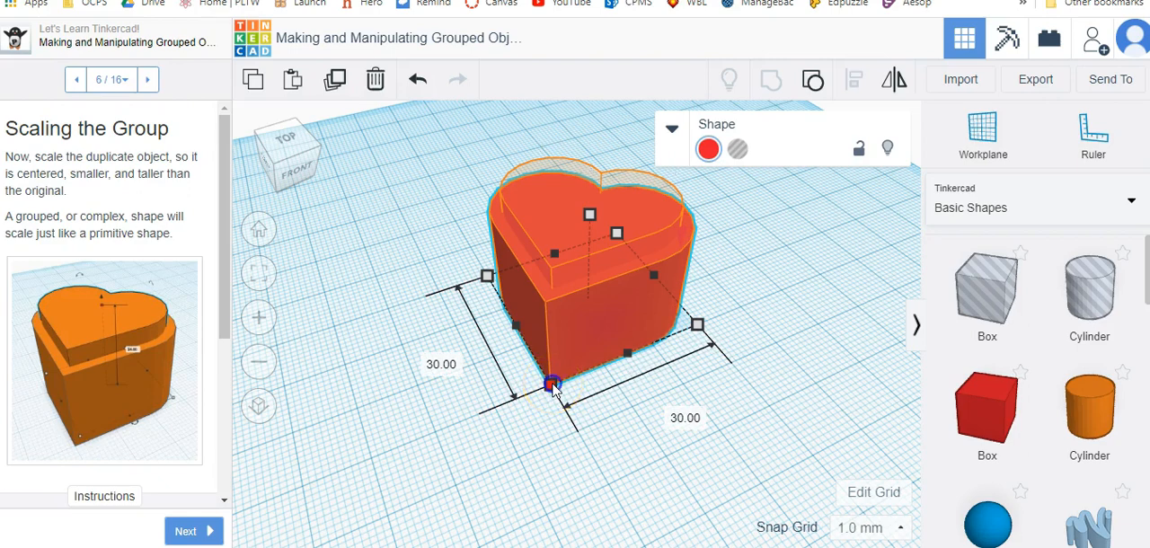
drag(557, 384, 572, 350)
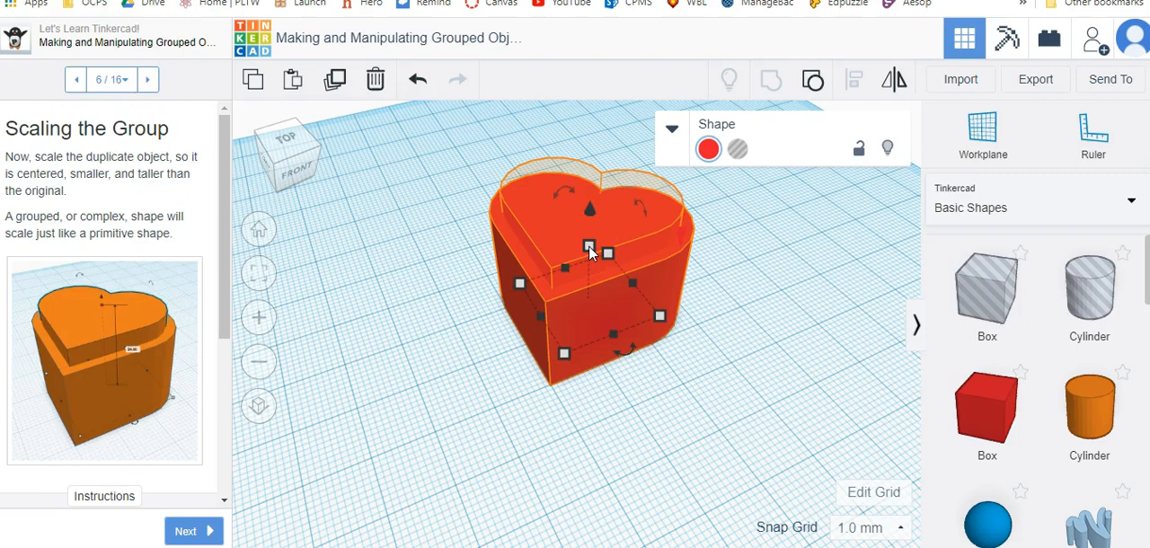
drag(589, 252, 591, 136)
right_drag(641, 365, 649, 389)
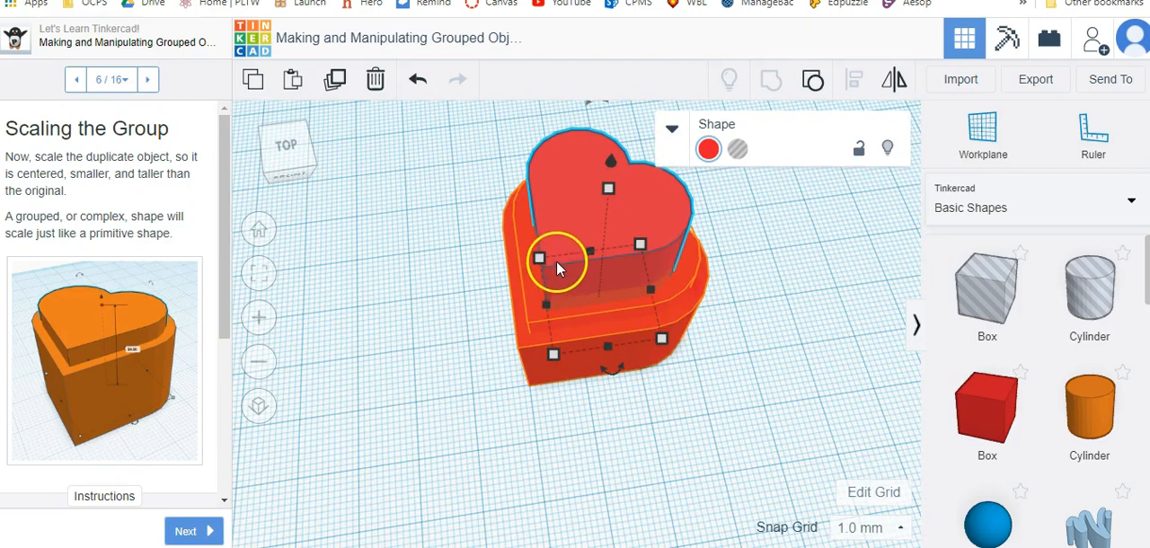
shift+drag(555, 353, 543, 374)
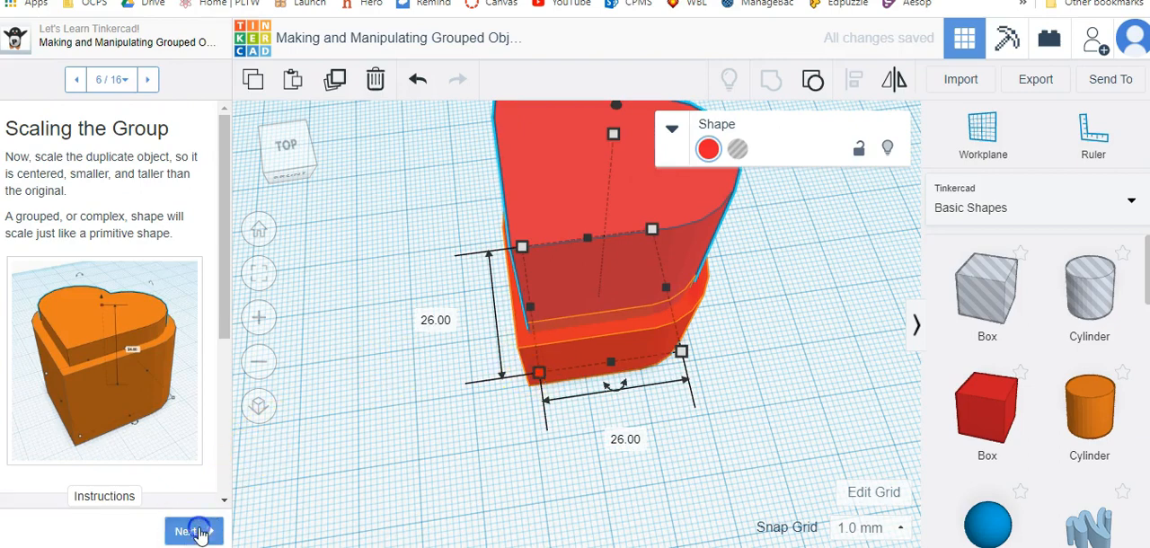
Advance to step 7 and turn the smaller, taller heart into a hole.
click(200, 533)
scroll(99, 350, down, 5)
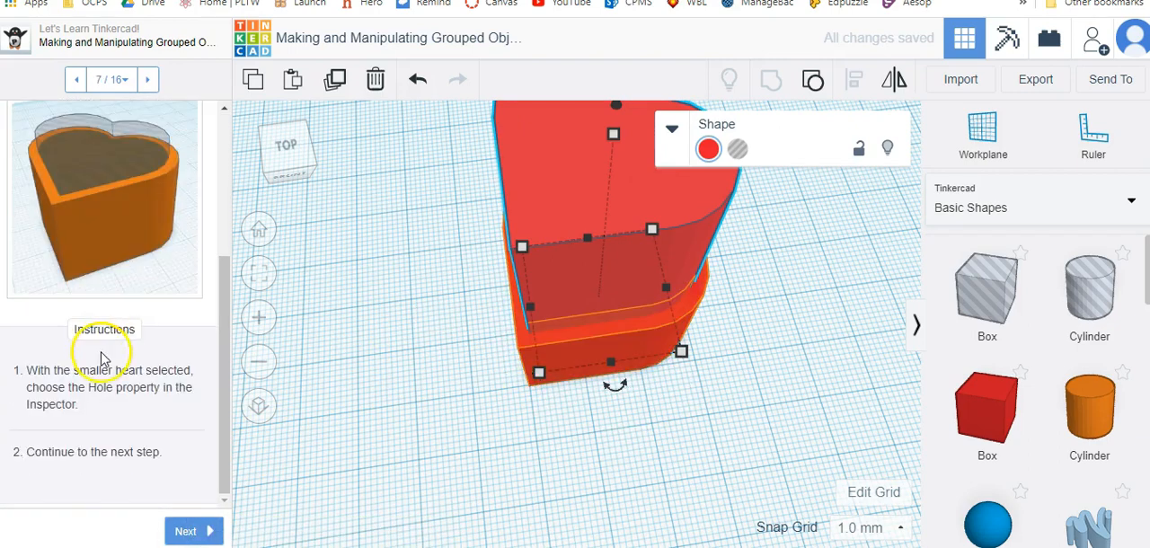
scroll(108, 356, up, 5)
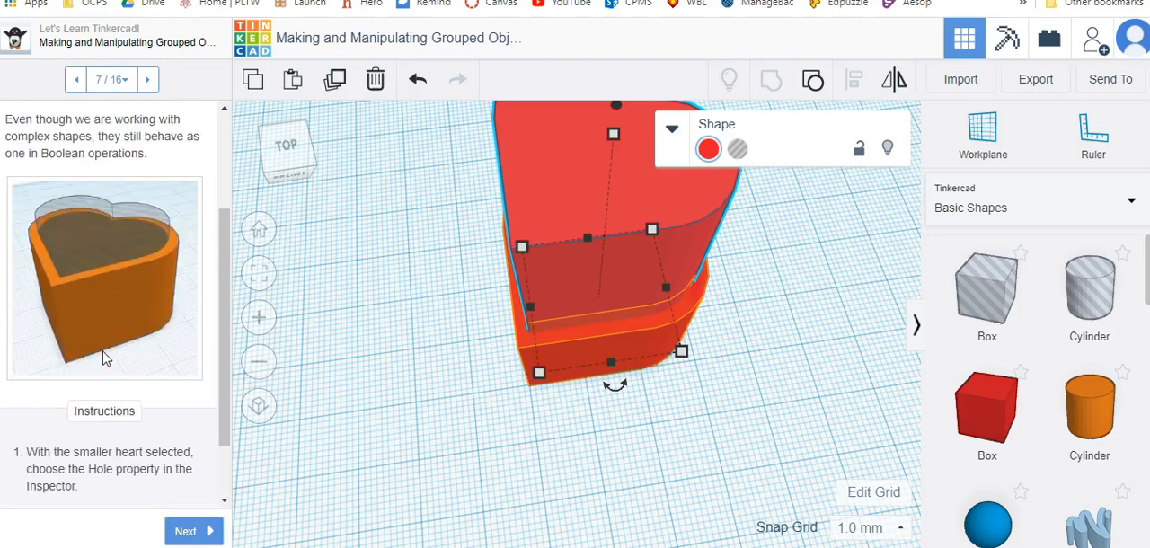
right_drag(600, 327, 524, 256)
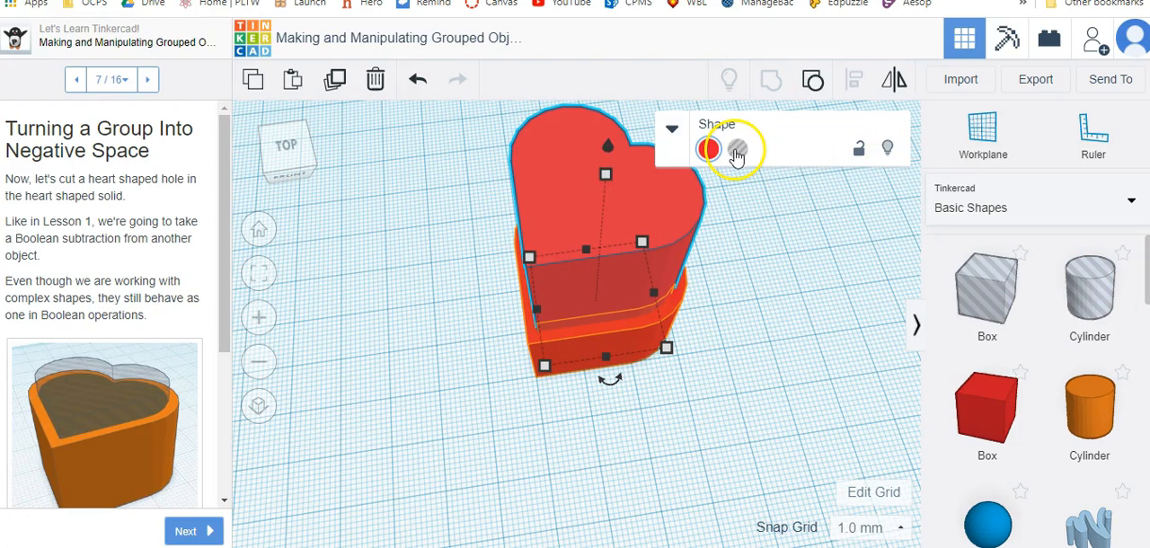
click(736, 151)
Select the solid heart together with the hole heart and group them to cut a heart-shaped opening.
drag(588, 260, 758, 438)
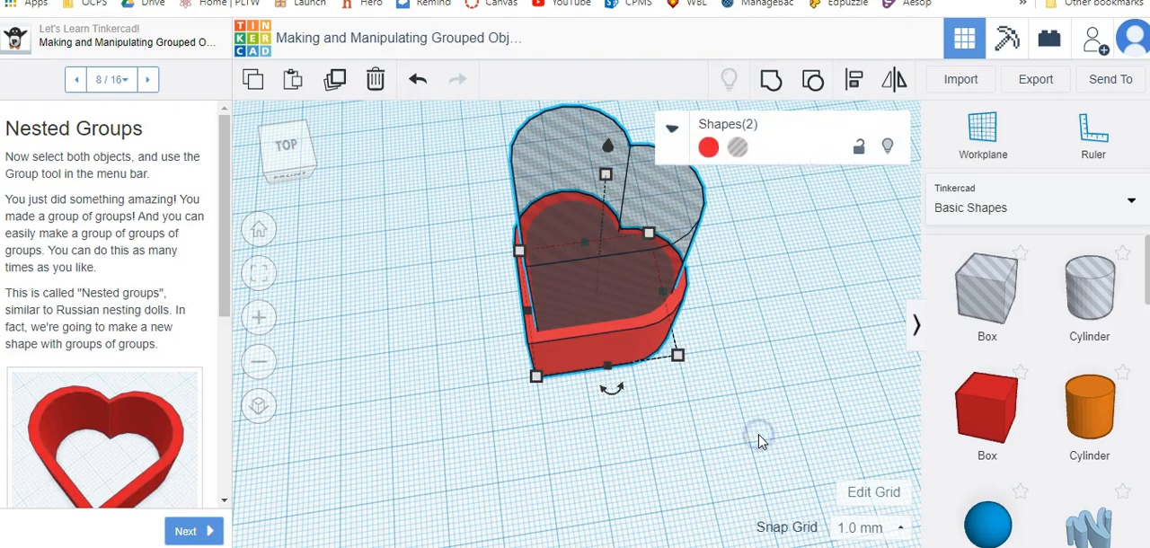
click(771, 81)
right_drag(626, 399, 274, 454)
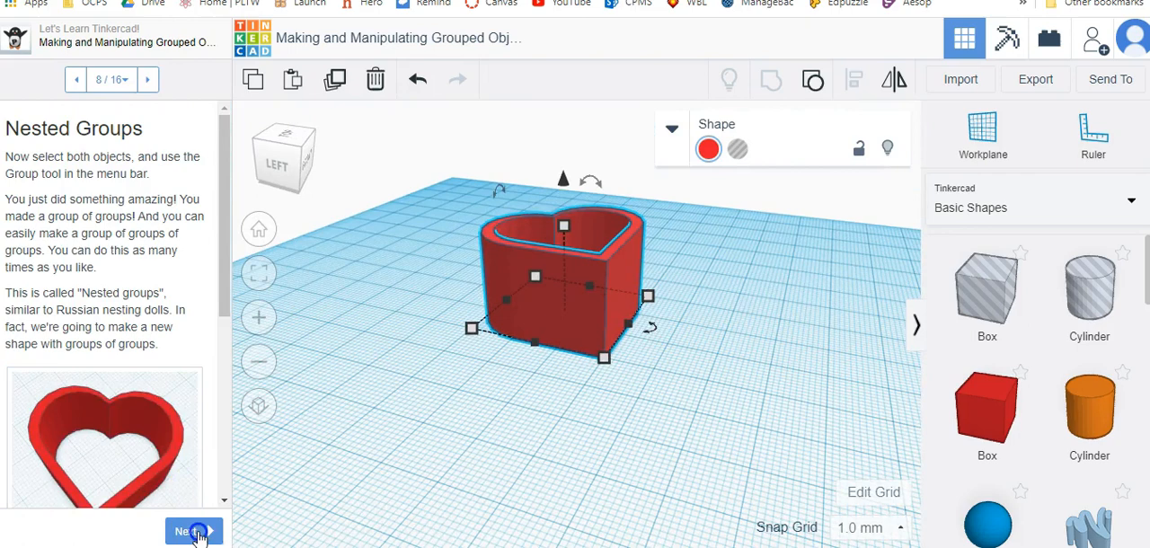
Advance to step 9 and add a red box and a green triangular roof to the workplane.
click(185, 531)
drag(979, 413, 577, 331)
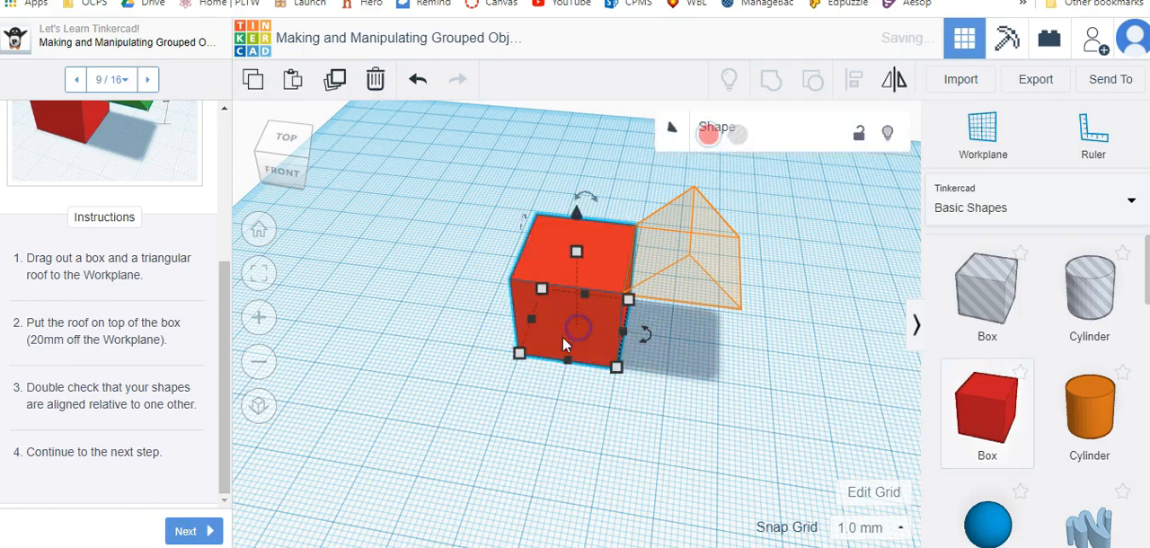
scroll(1033, 445, down, 4)
scroll(1060, 437, down, 1)
scroll(1007, 373, up, 1)
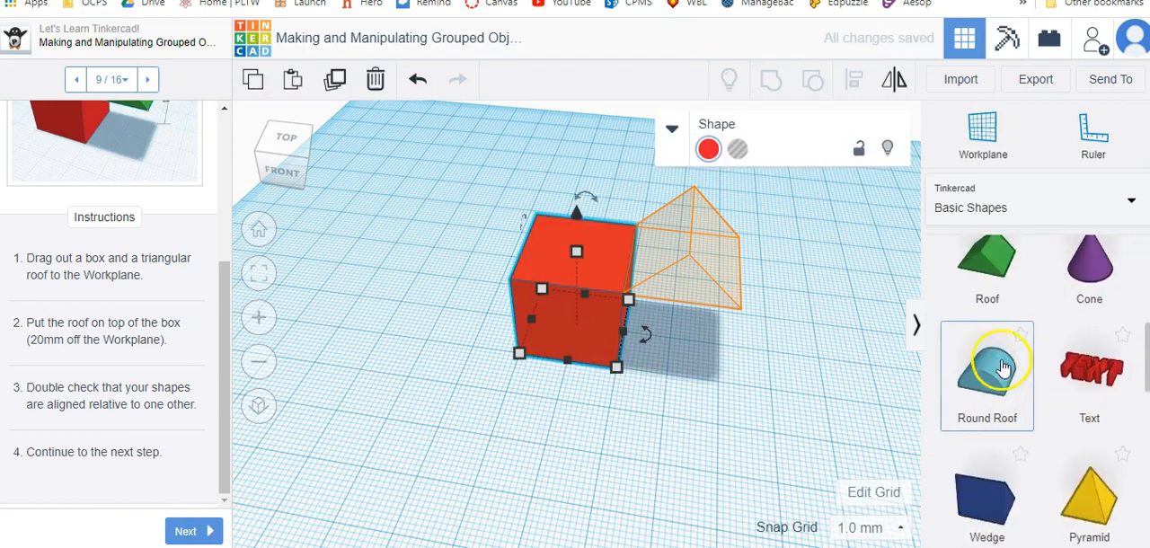
drag(986, 308, 680, 267)
Position the green roof directly beside the box and raise it 20 mm off the workplane to match the hint.
drag(676, 313, 674, 339)
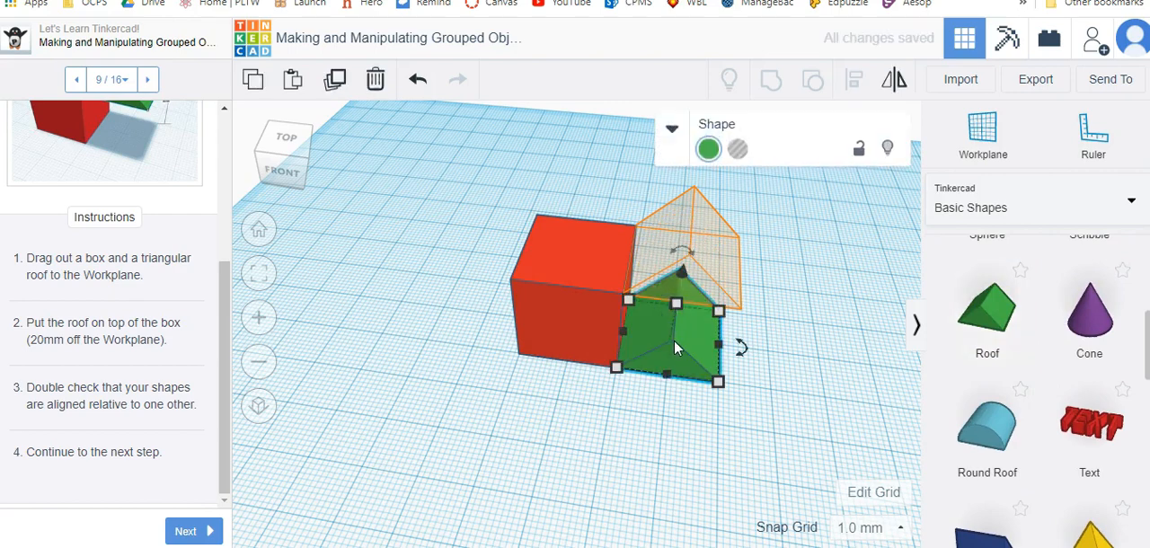
click(675, 305)
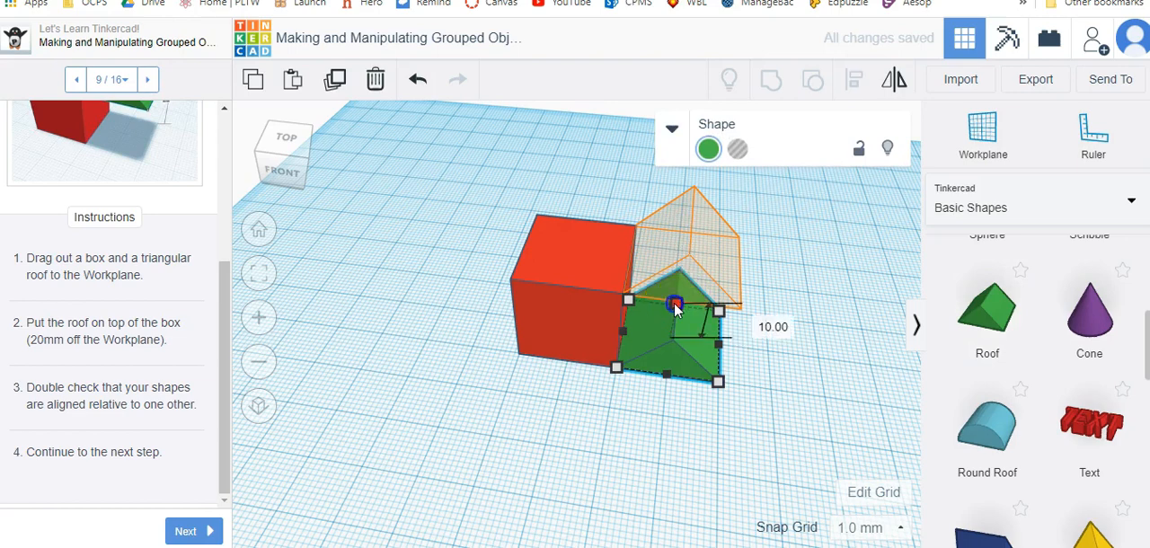
drag(682, 274, 687, 182)
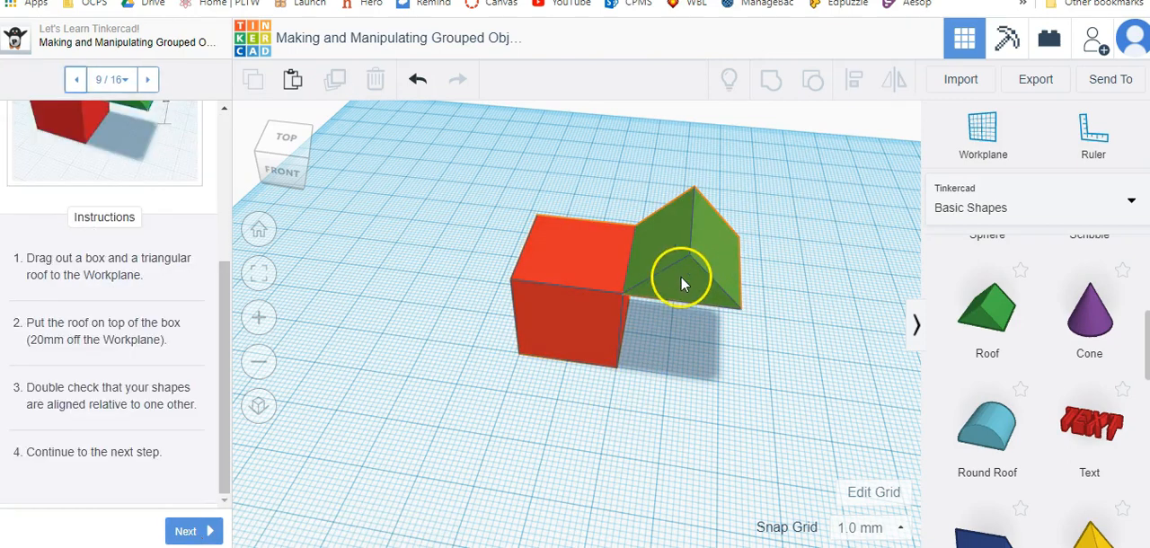
Move the roof on top of the box and group the two shapes into one blue house.
drag(654, 276, 561, 262)
right_drag(733, 370, 804, 286)
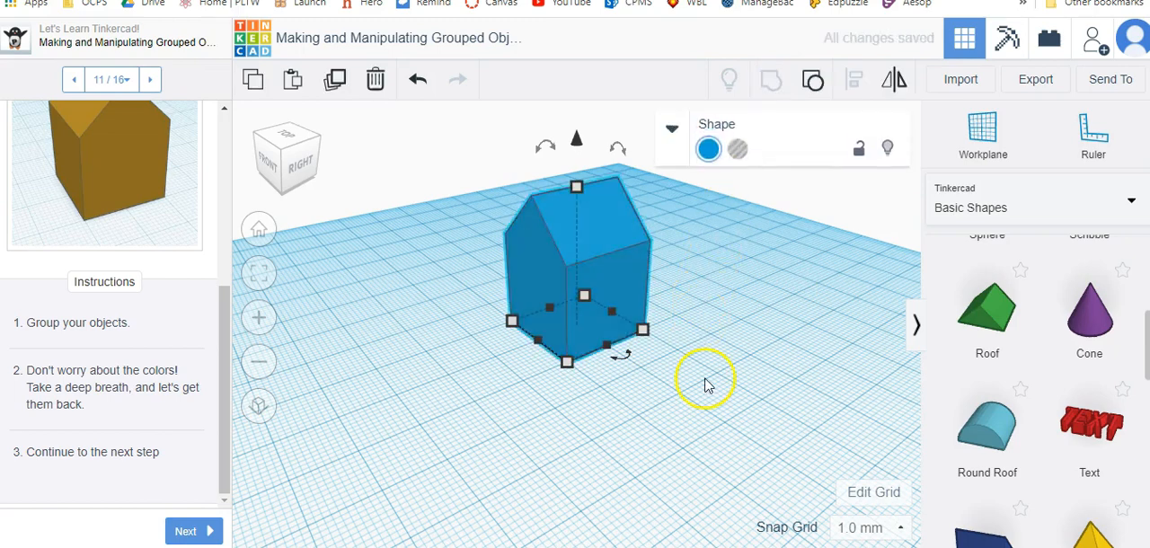
click(705, 384)
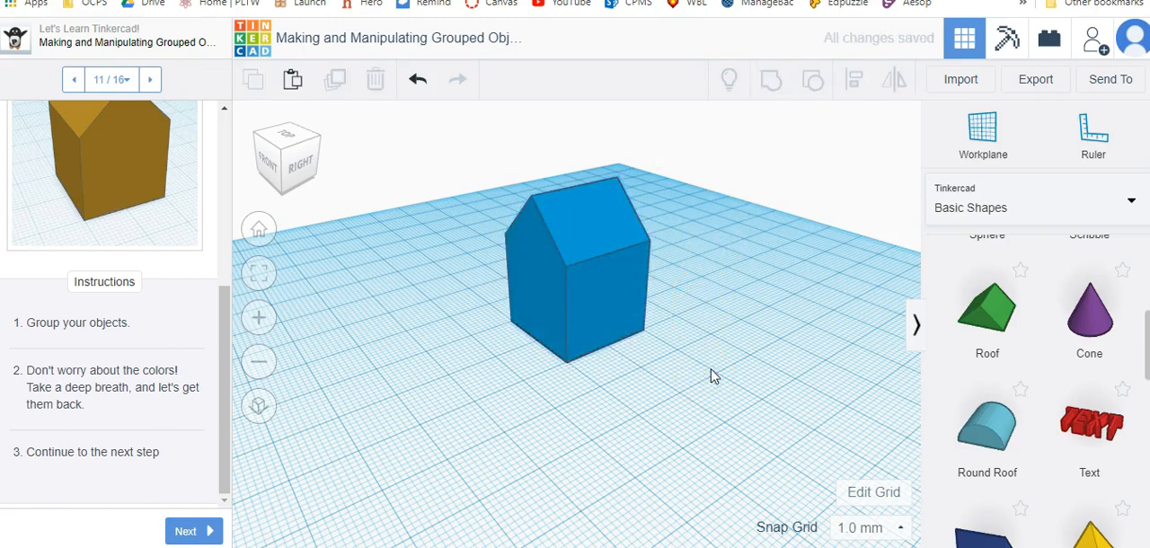
Advance to step 12 and turn on Multicolor for the grouped house.
click(203, 531)
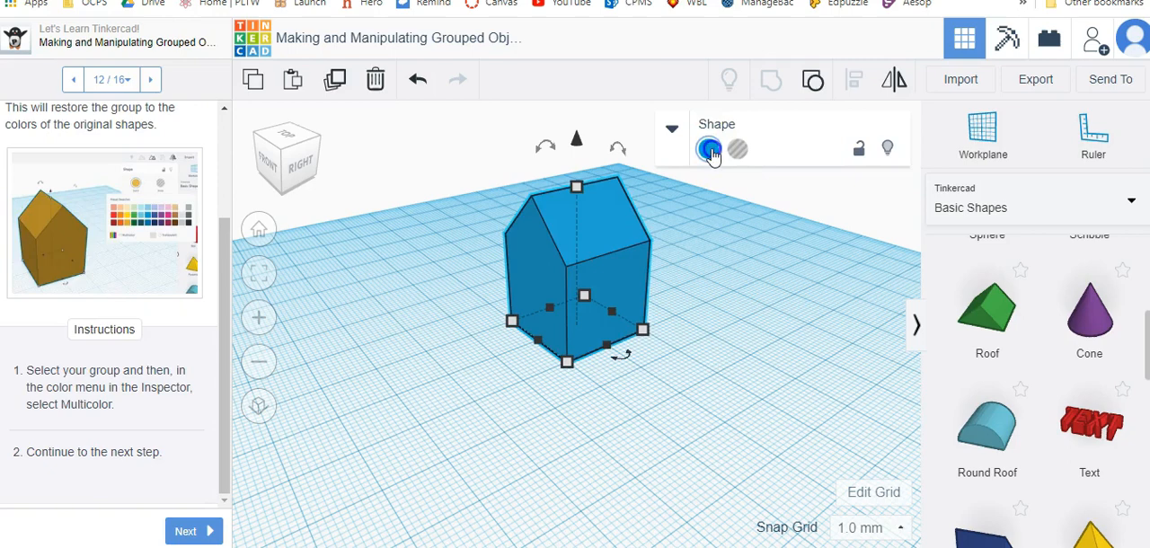
click(708, 147)
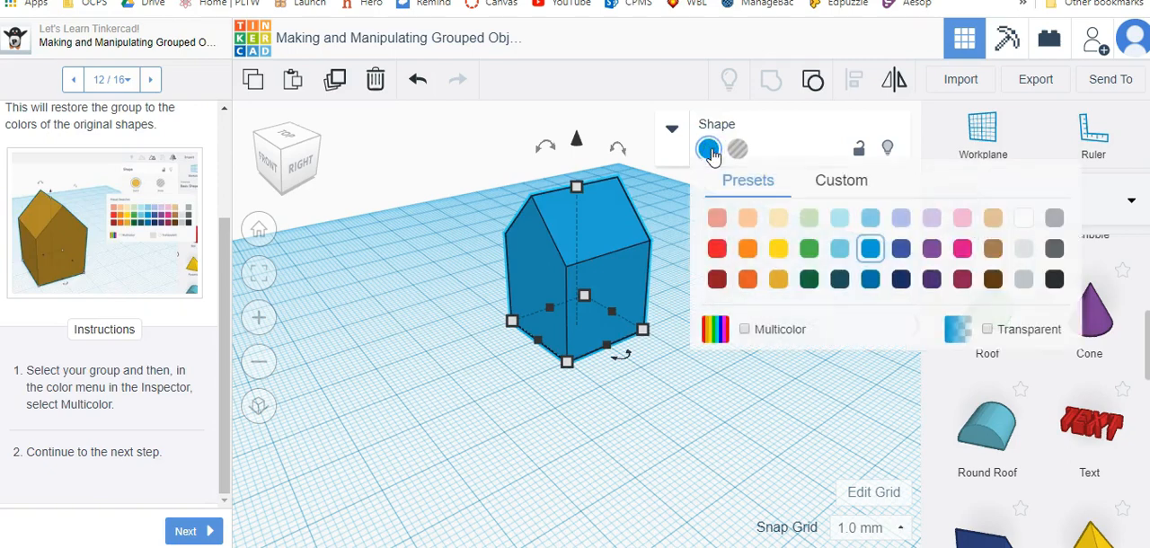
click(743, 331)
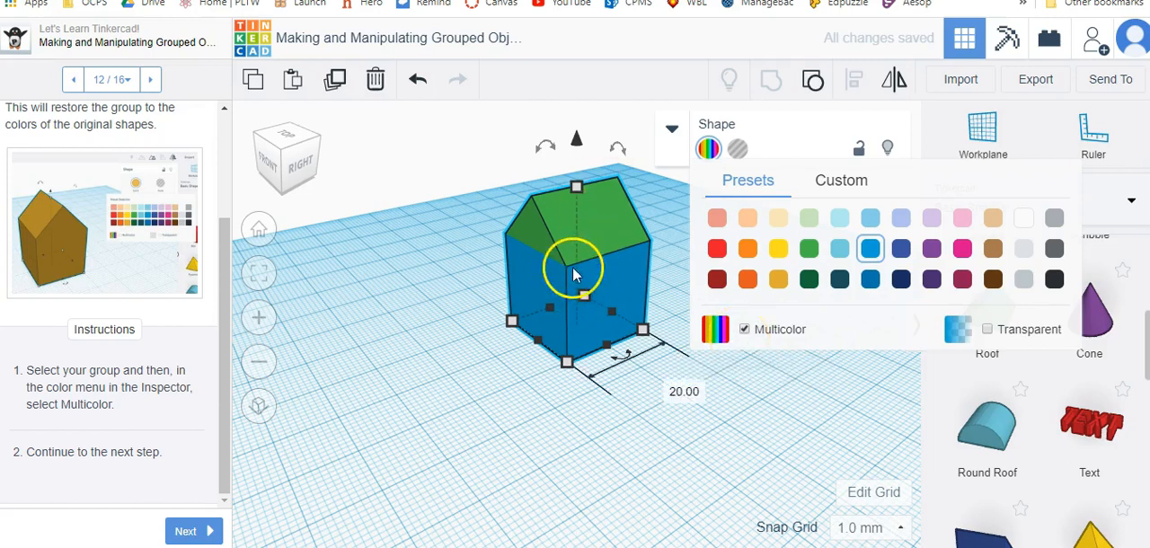
click(562, 408)
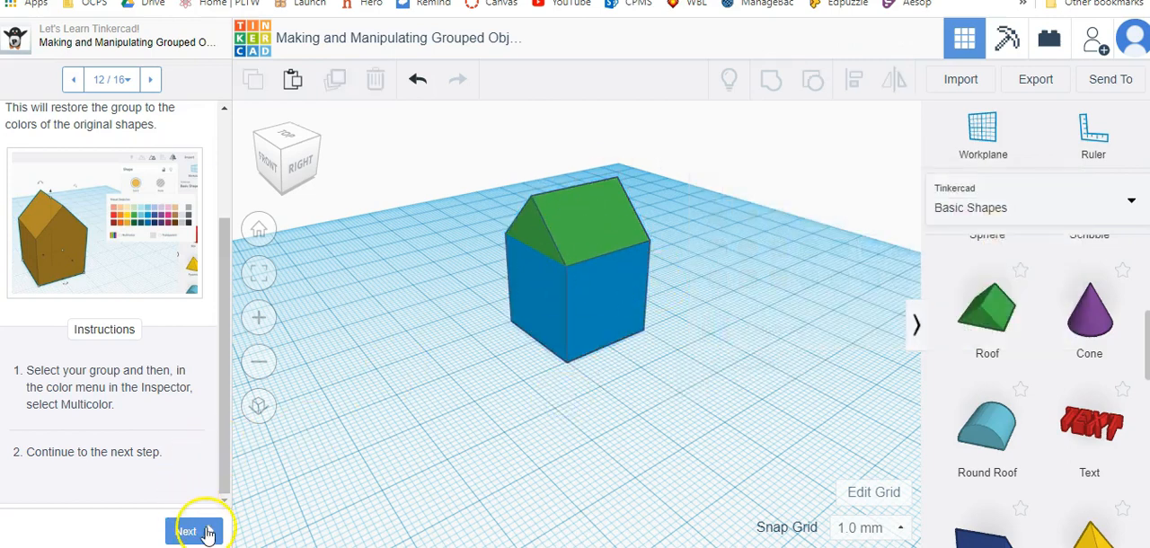
Advance to step 13 and stretch the house to 50 mm long along the Y axis.
click(190, 530)
drag(749, 345, 485, 135)
drag(536, 336, 399, 398)
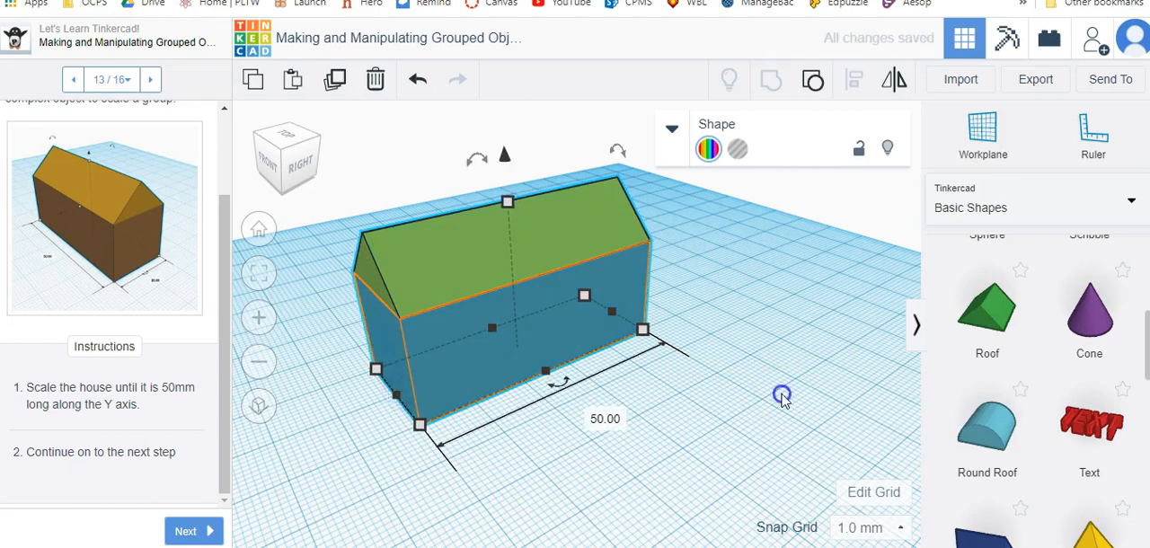
click(782, 398)
Duplicate the long house and rotate the copy about 90° so it crosses the original.
click(453, 280)
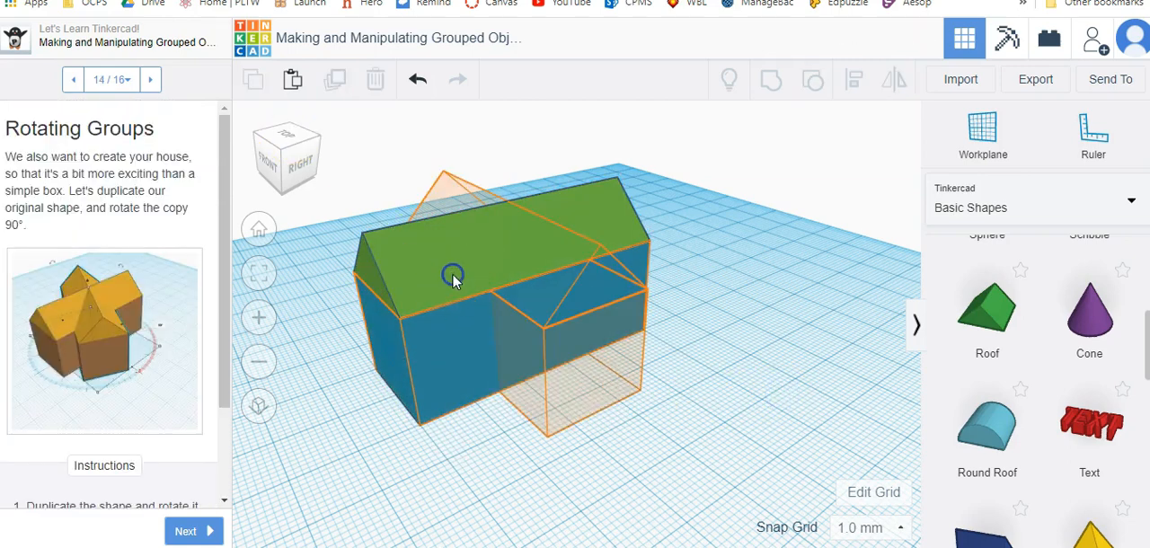
click(335, 79)
click(432, 256)
drag(549, 388, 777, 256)
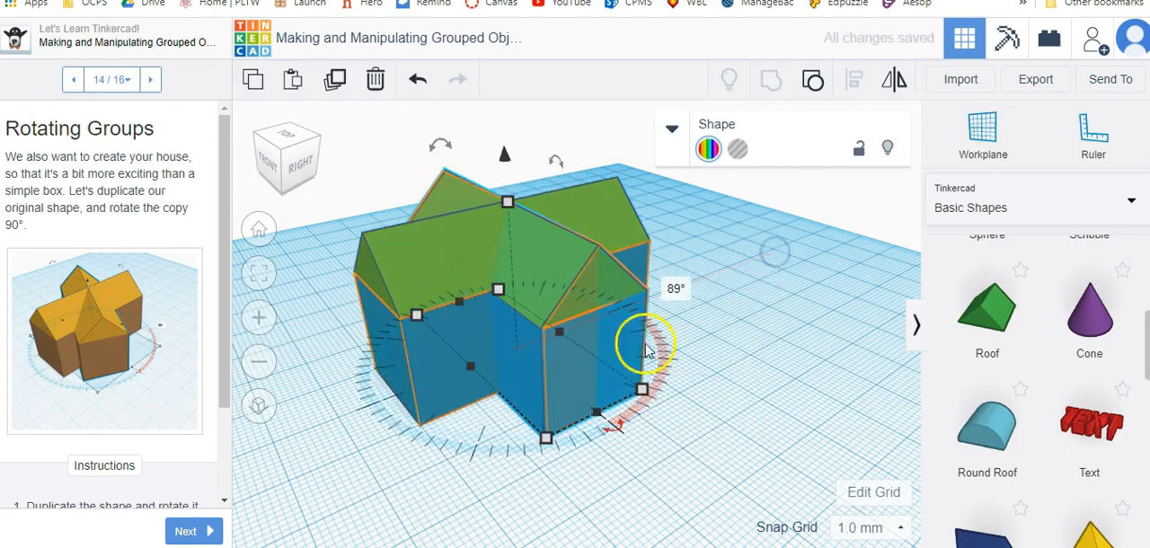
click(342, 505)
Advance to step 15 and shorten one of the crossing house parts to 25 mm so its peak stops at the other's peak.
click(209, 533)
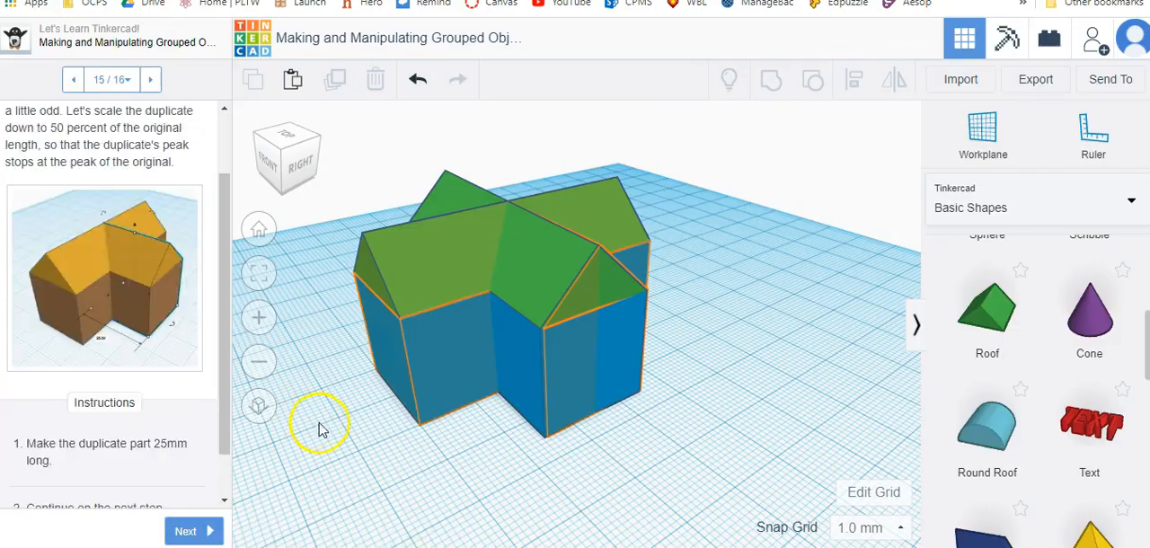
right_drag(324, 361, 359, 323)
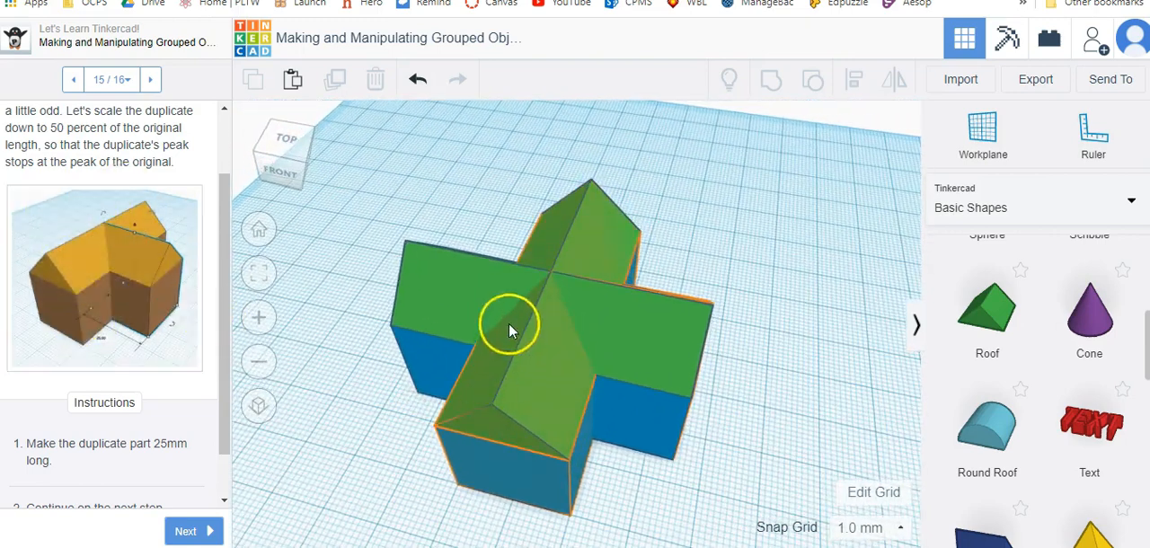
click(439, 288)
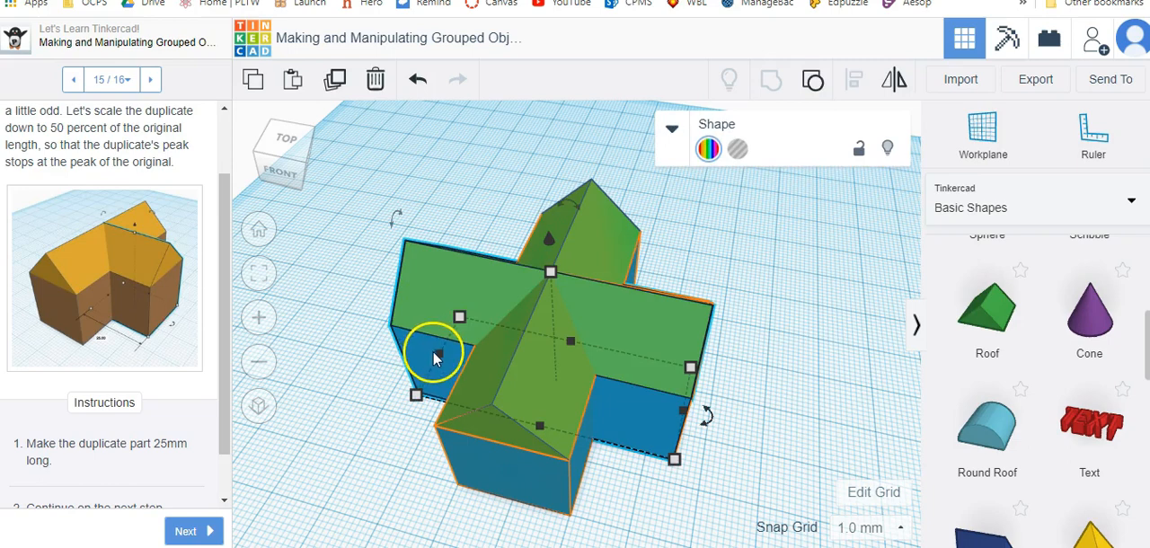
drag(437, 356, 559, 378)
Place a red box on the workplane in front of the house for customizing it in step 16.
right_drag(787, 377, 698, 324)
drag(360, 272, 410, 308)
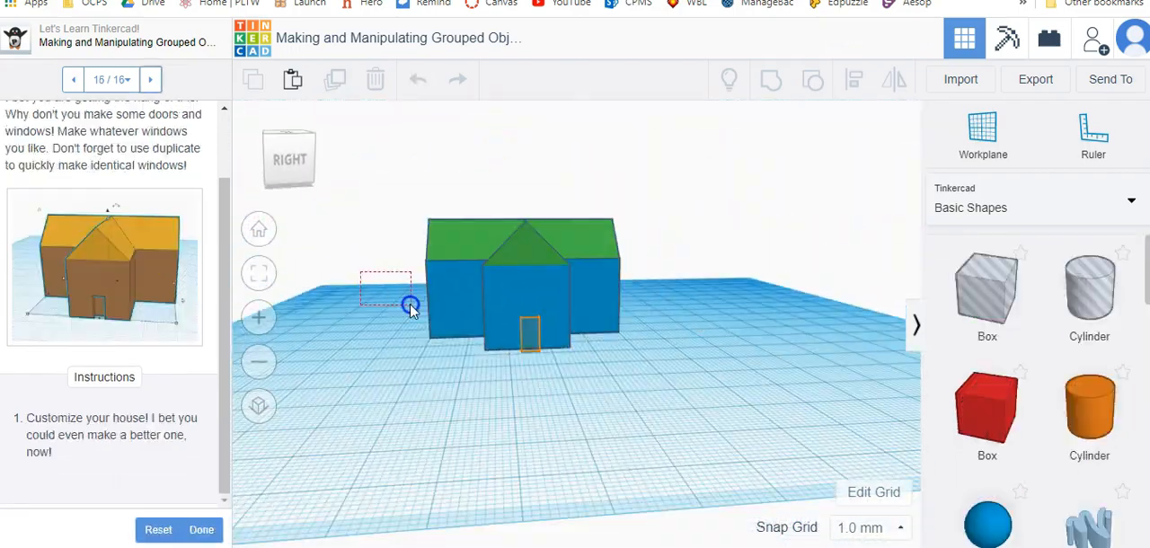
drag(970, 407, 970, 406)
drag(971, 407, 765, 415)
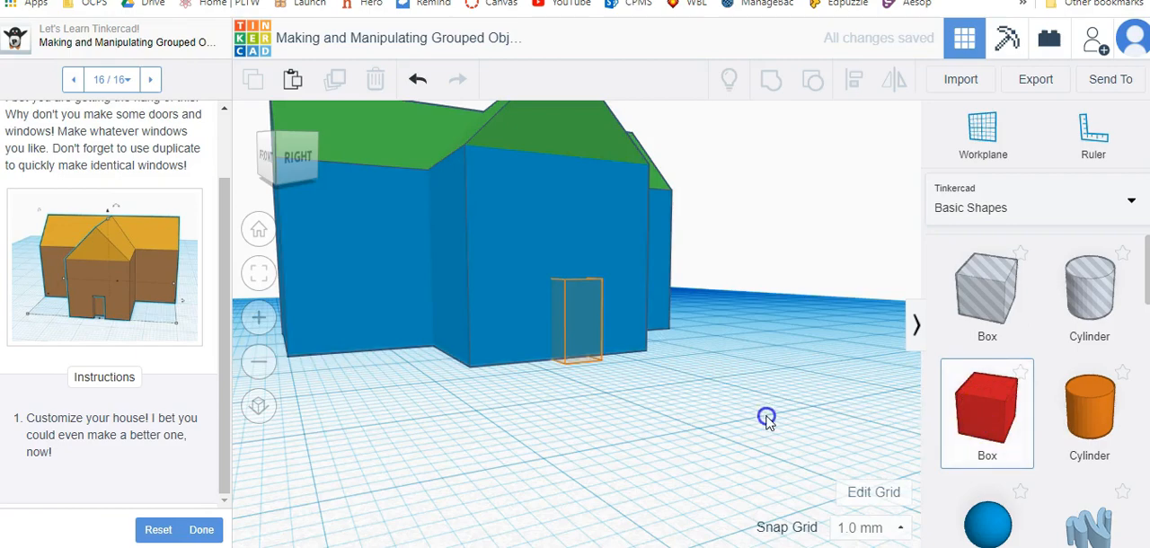
Shrink the red box in front of the house to a small block near the door hint.
scroll(691, 422, down, 6)
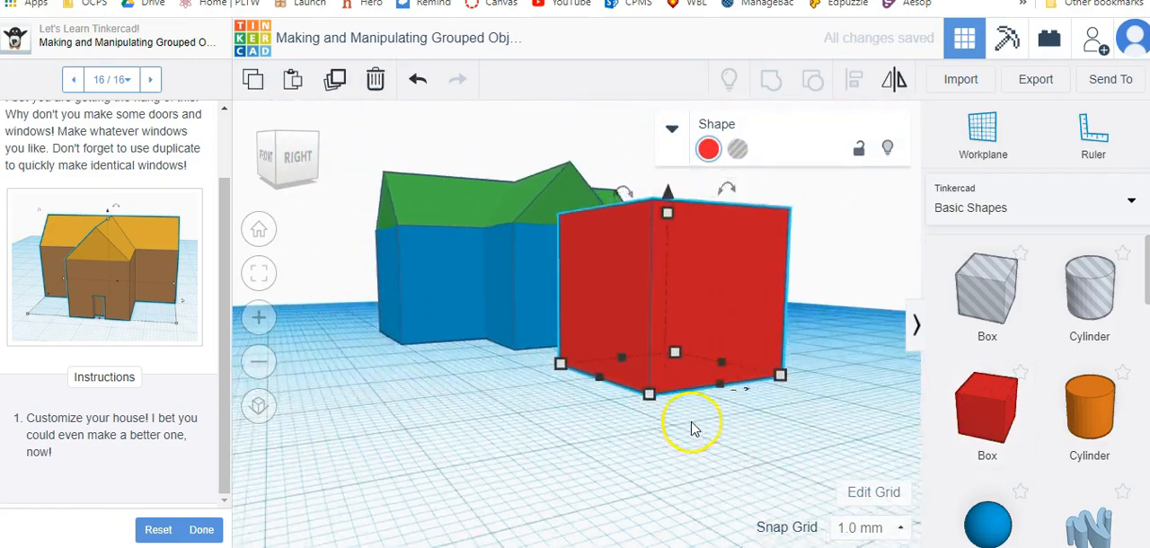
right_drag(300, 384, 284, 416)
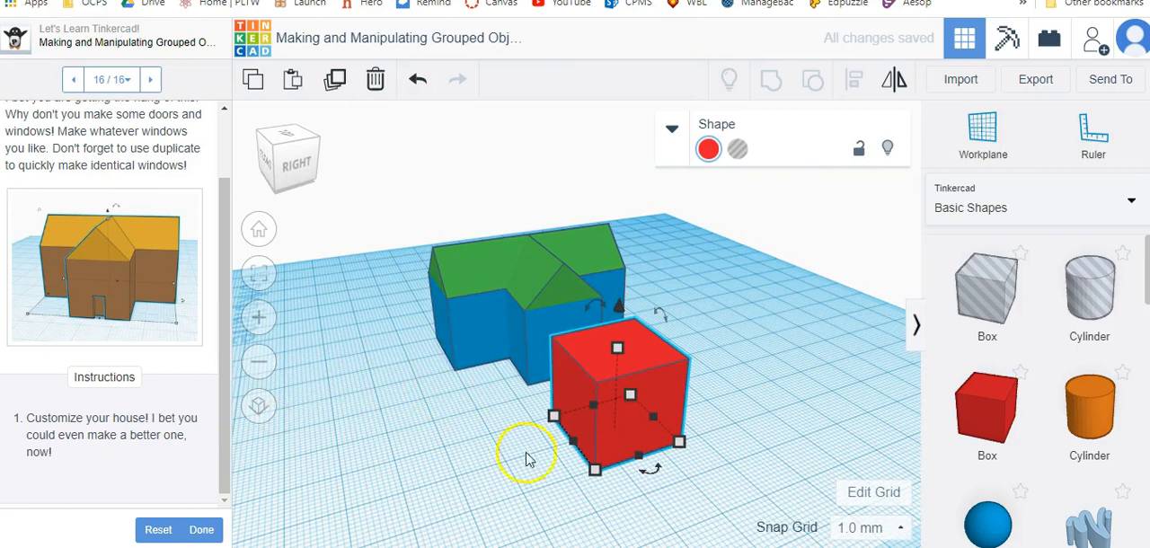
drag(565, 423, 708, 413)
click(732, 401)
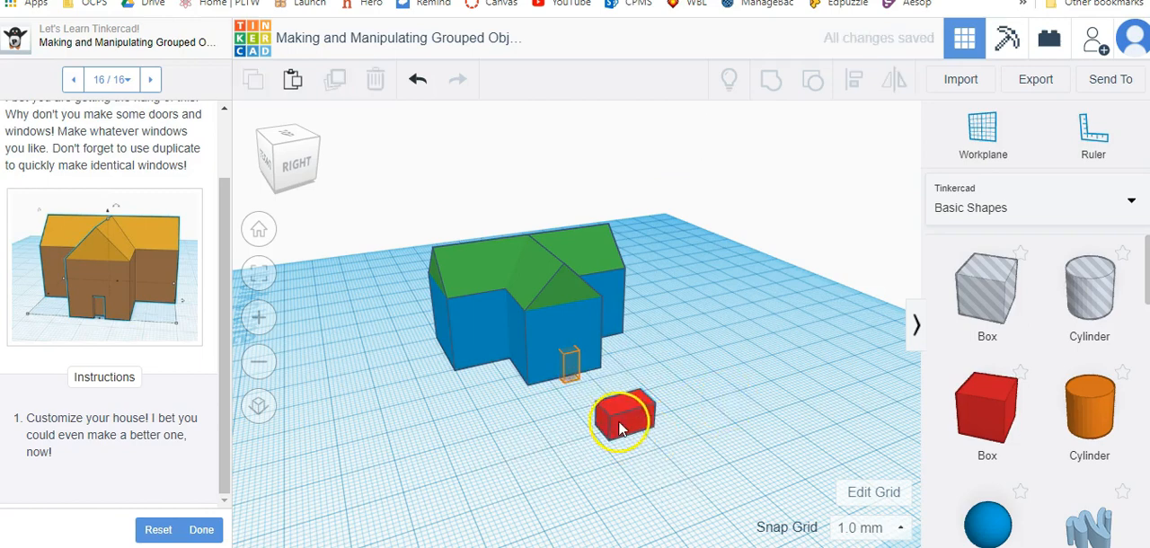
Rotate the red block about 90° so it stands upright and place it against the house's front wall as a door.
click(635, 426)
scroll(688, 438, up, 3)
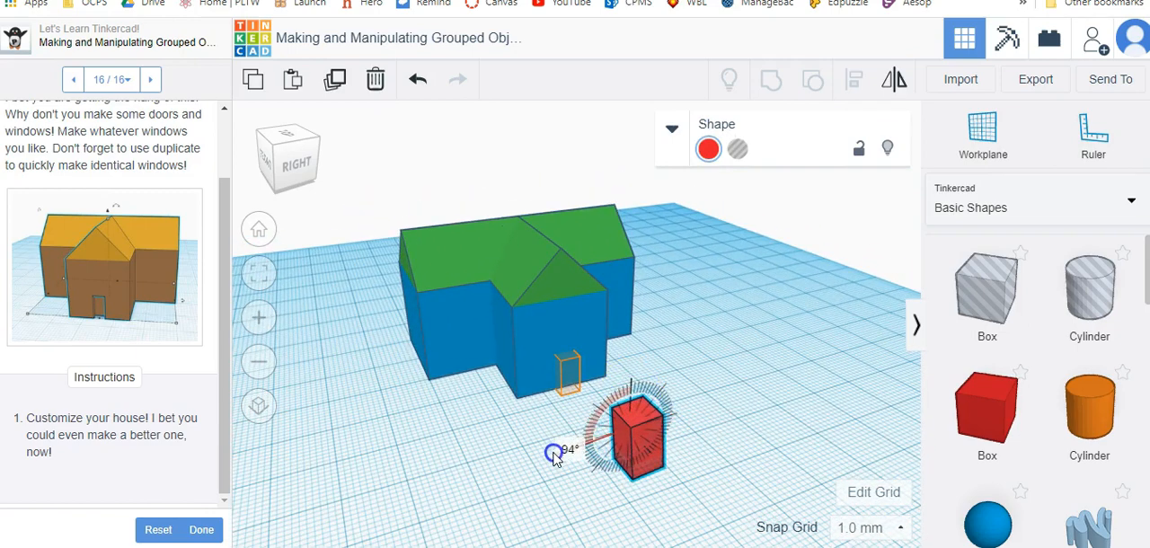
click(729, 454)
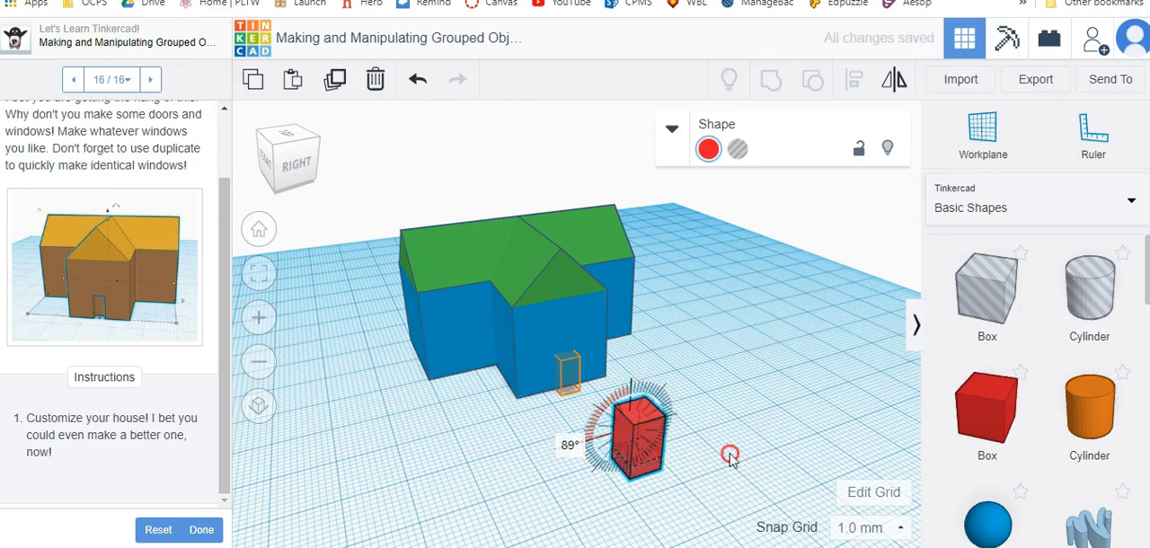
drag(645, 425, 653, 423)
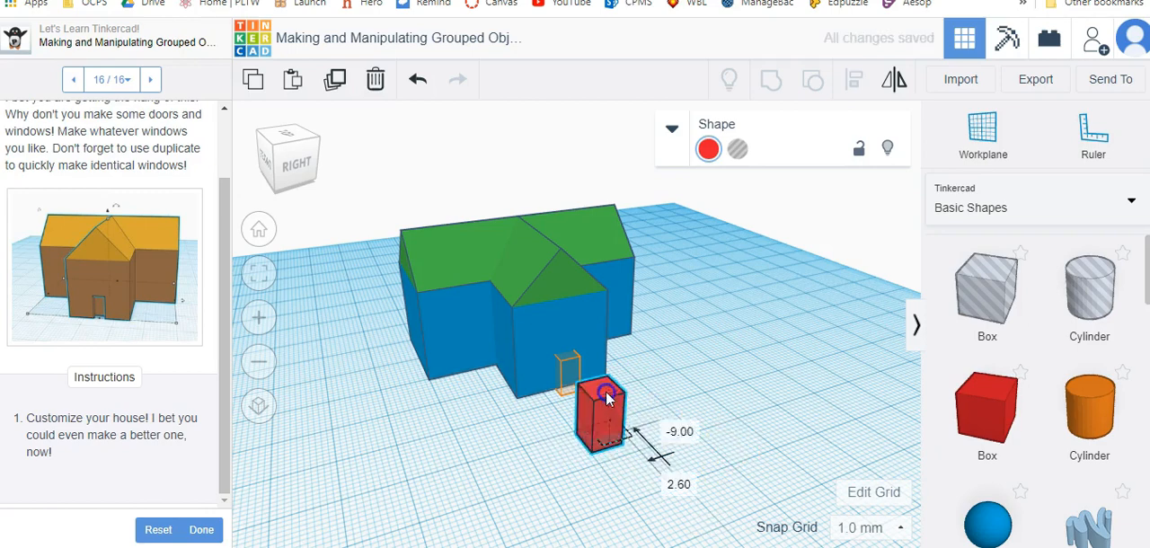
mouse_move(584, 367)
mouse_down()
mouse_move(554, 360)
mouse_move(575, 364)
mouse_up()
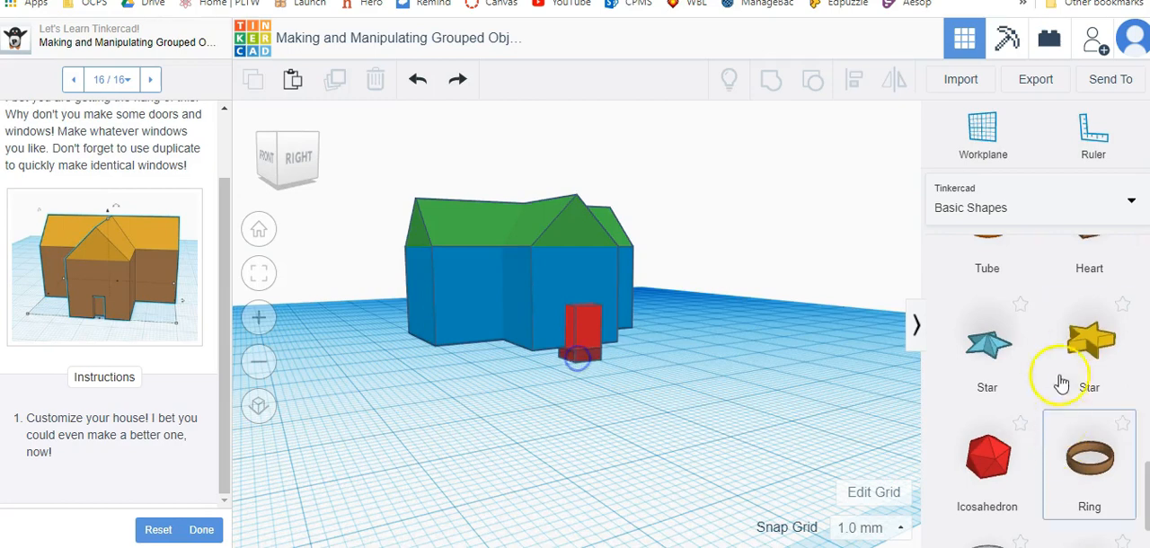
Add a yellow star to the workplane and shrink it to a small, thin decoration for the house.
drag(1087, 346, 544, 453)
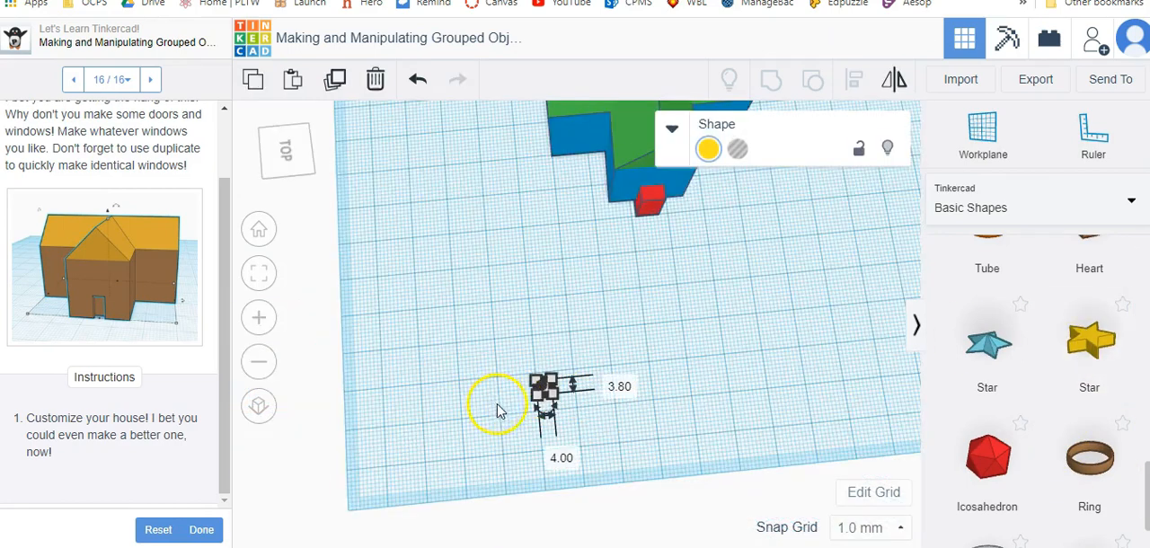
scroll(495, 405, up, 5)
right_drag(637, 490, 686, 411)
drag(882, 366, 945, 540)
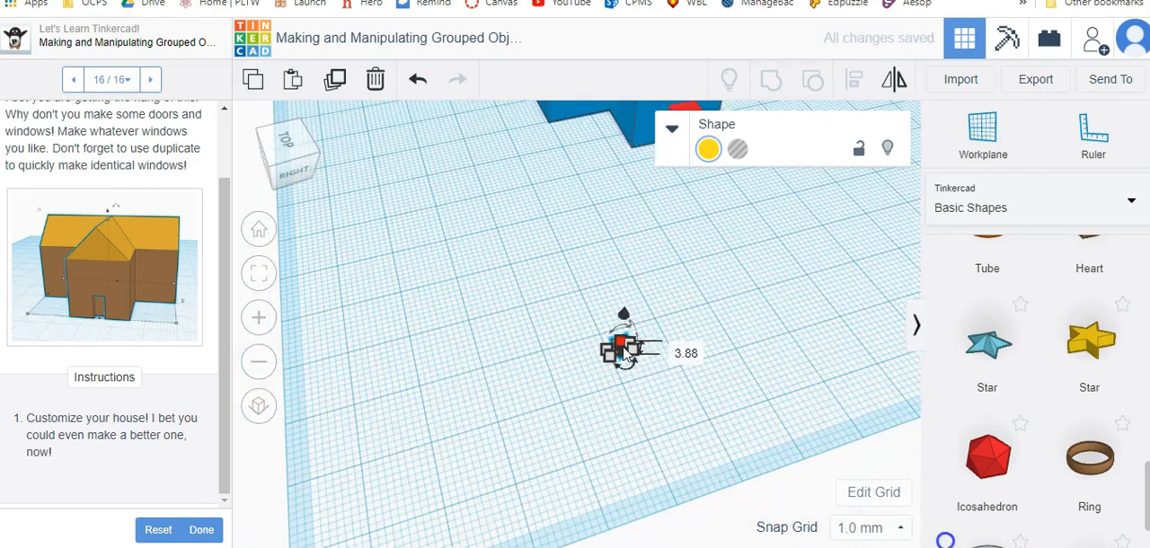
drag(620, 343, 542, 336)
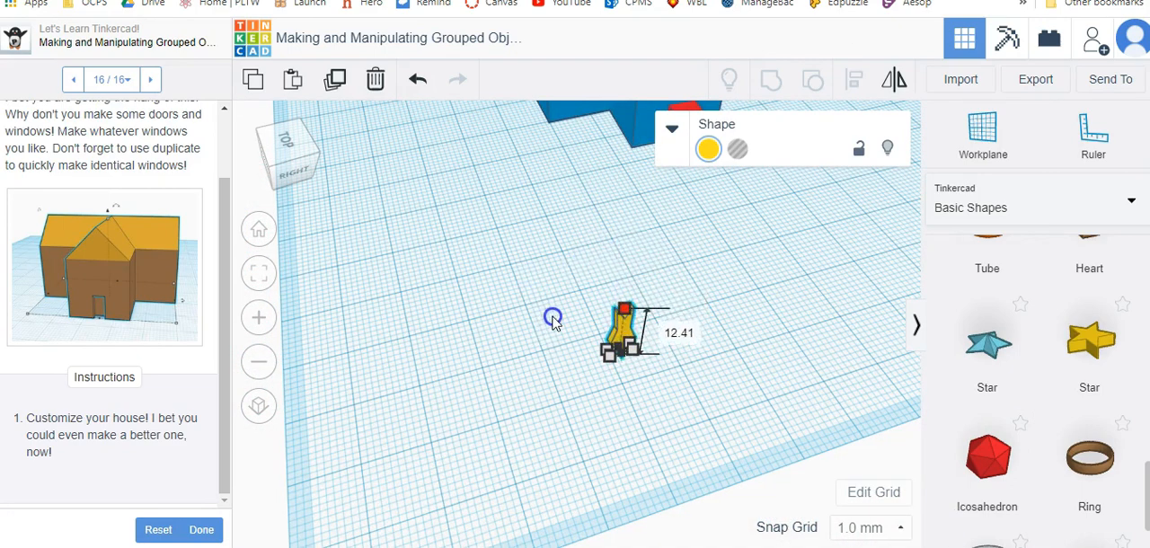
click(553, 339)
Move the small yellow star onto the house's blue side wall and raise it above the workplane.
drag(622, 334, 596, 141)
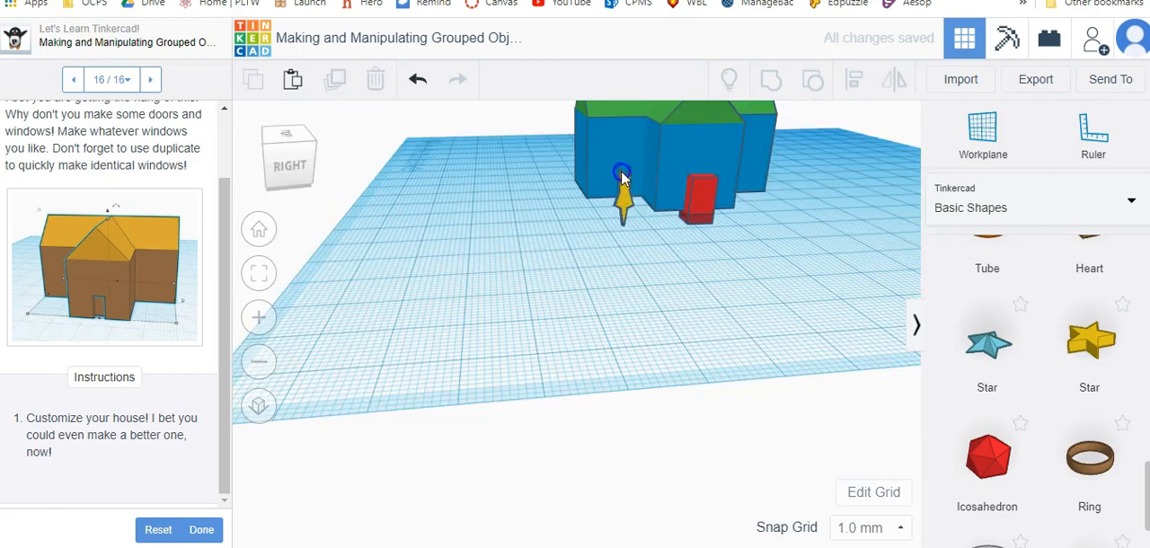
mouse_move(620, 189)
mouse_down()
mouse_move(619, 156)
mouse_move(618, 185)
mouse_up()
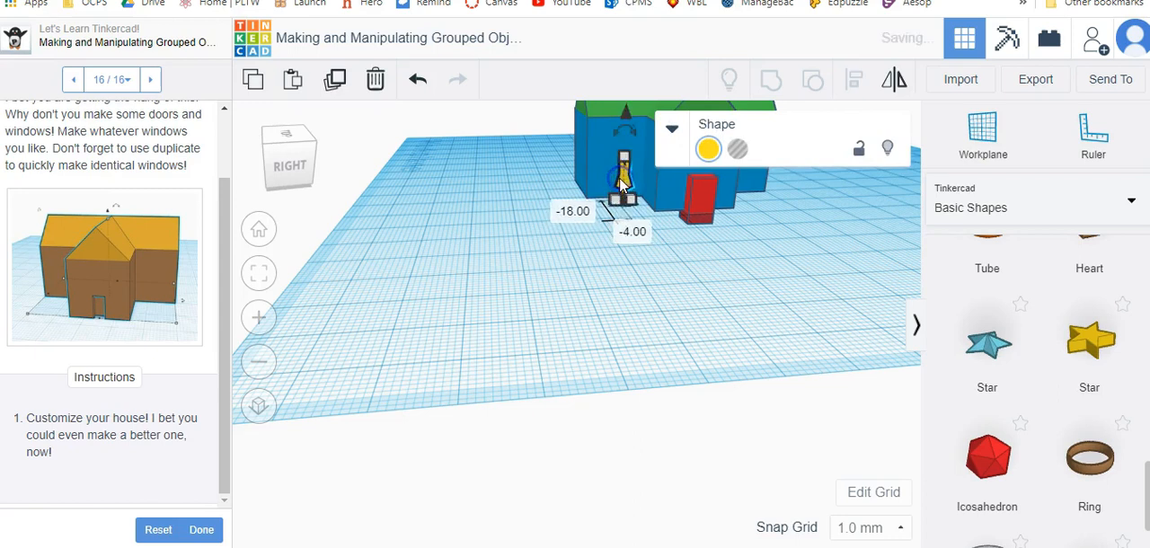
drag(628, 115, 628, 90)
click(664, 263)
mouse_move(665, 263)
right_down()
mouse_move(614, 261)
mouse_move(761, 254)
mouse_move(696, 264)
mouse_move(613, 236)
mouse_move(545, 246)
mouse_move(662, 276)
right_up()
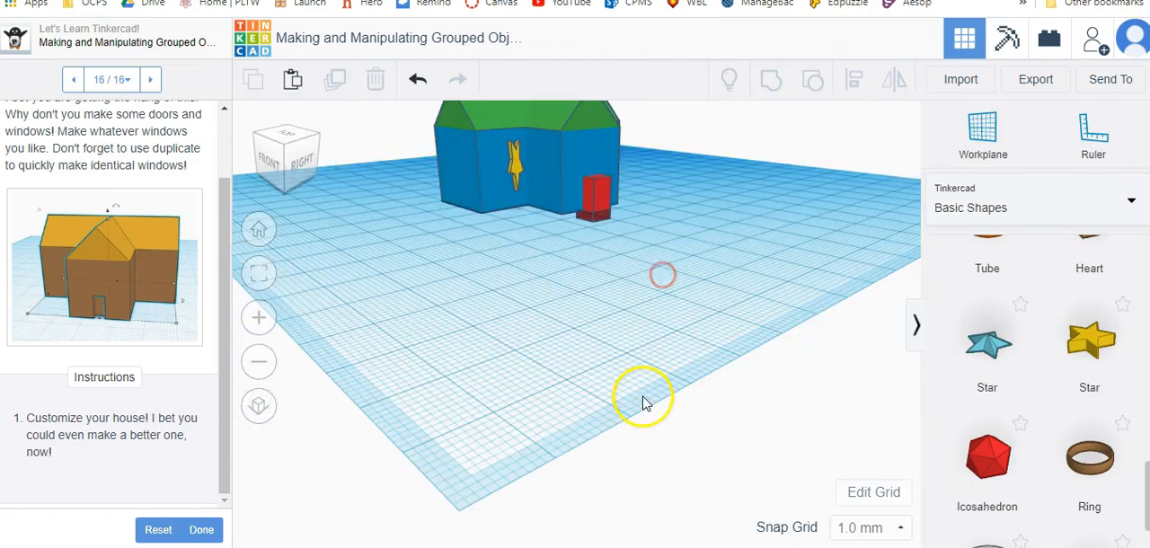
Mark the grouped objects lesson as done and continue to the Use the Align Tools and the Workplane Helper lesson.
click(201, 530)
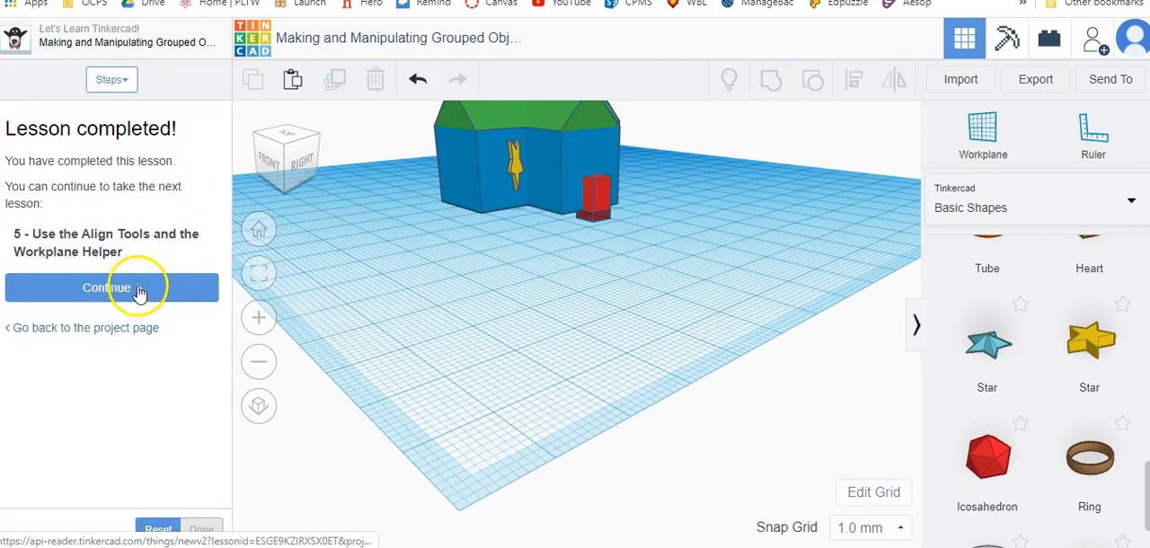
click(139, 290)
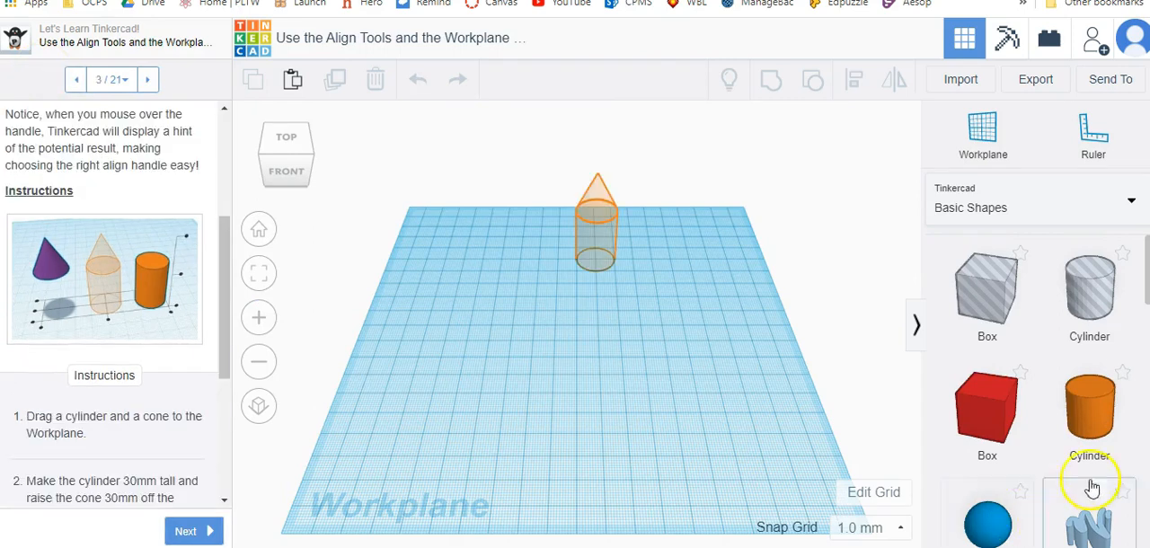
Place an orange cylinder on the hint for step 3 and make it 30 mm tall.
drag(1089, 423, 596, 262)
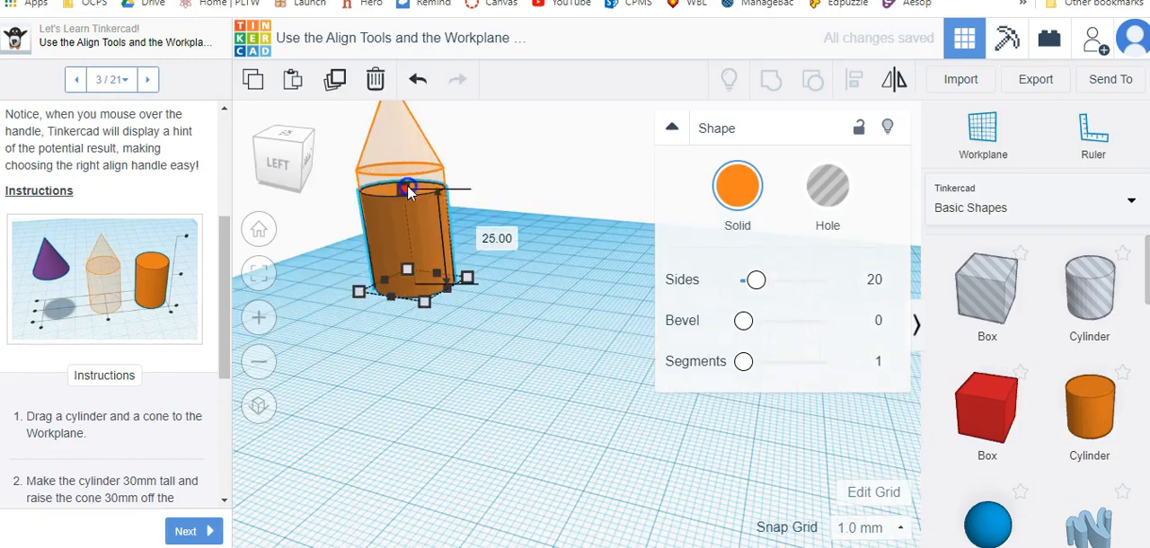
drag(403, 184, 408, 167)
click(614, 429)
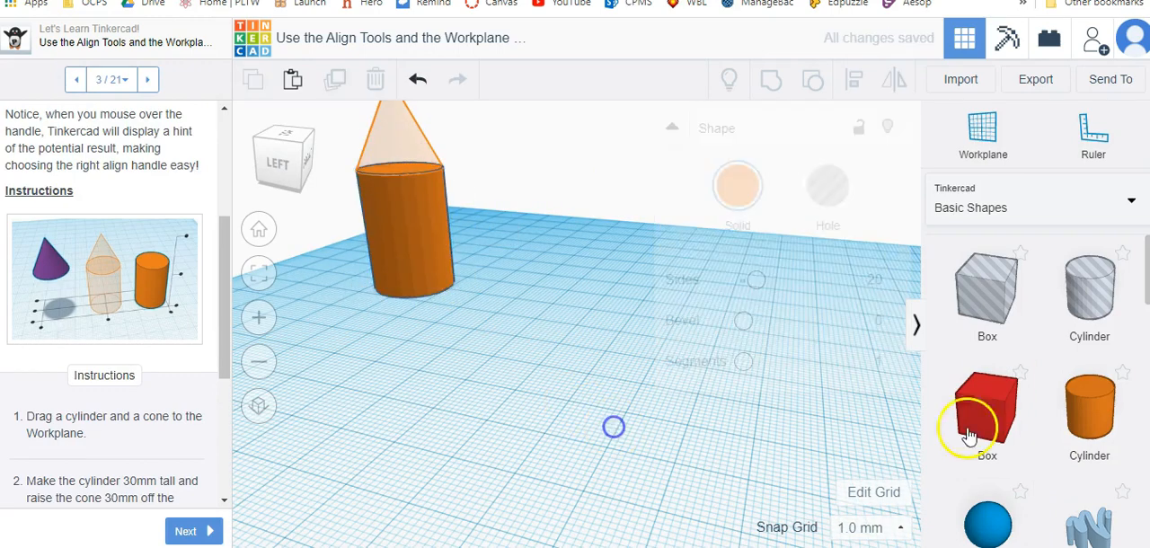
Add a purple cone at the cylinder and raise it 30 mm off the workplane so it sits on top.
scroll(1112, 423, down, 1)
scroll(1113, 423, down, 2)
drag(877, 314, 421, 286)
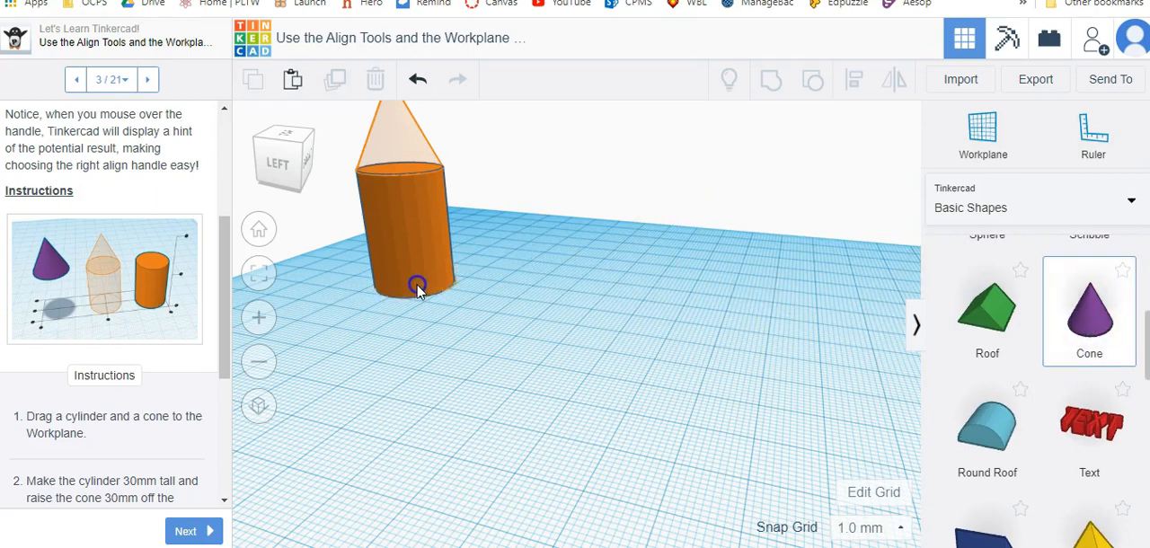
drag(418, 287, 420, 292)
drag(398, 167, 353, 25)
right_drag(457, 264, 416, 279)
scroll(527, 211, up, 5)
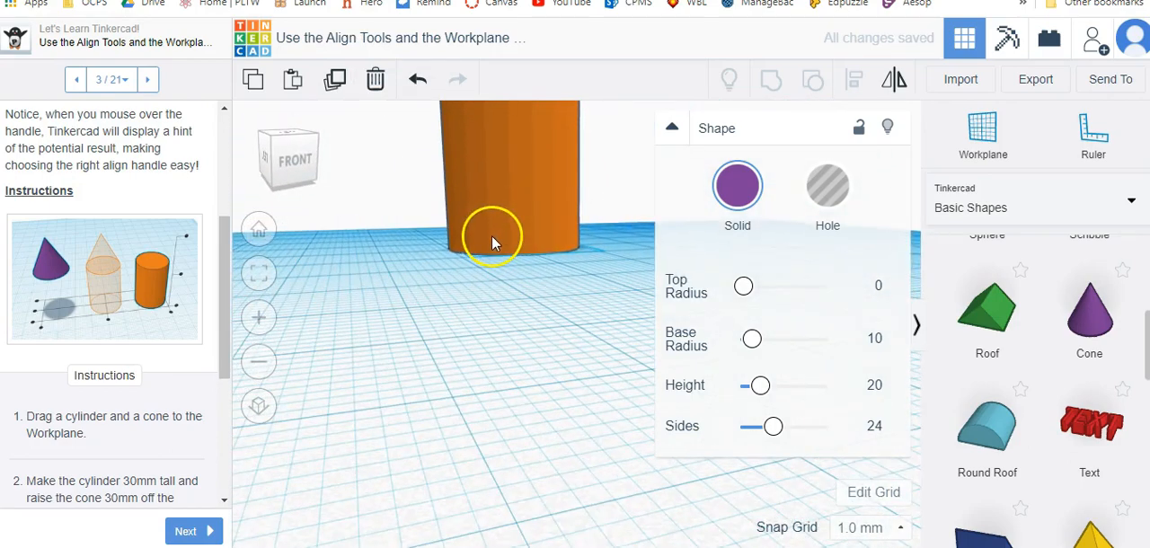
right_drag(457, 218, 474, 547)
drag(567, 295, 557, 300)
Select the cone and cylinder and align their centers along both the X and Y axes.
drag(603, 222, 678, 509)
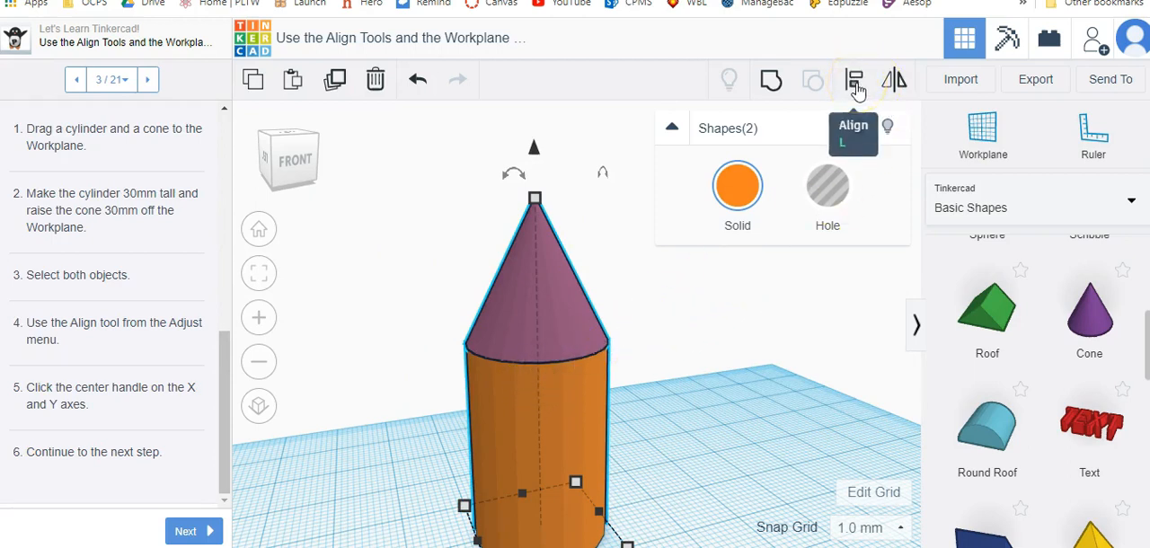
click(856, 86)
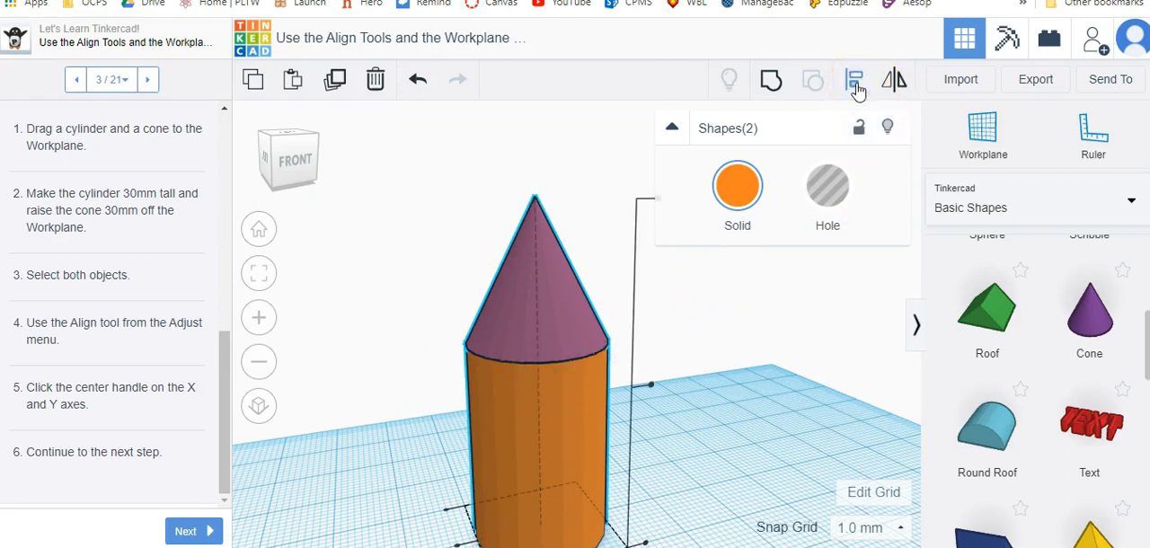
scroll(745, 314, down, 3)
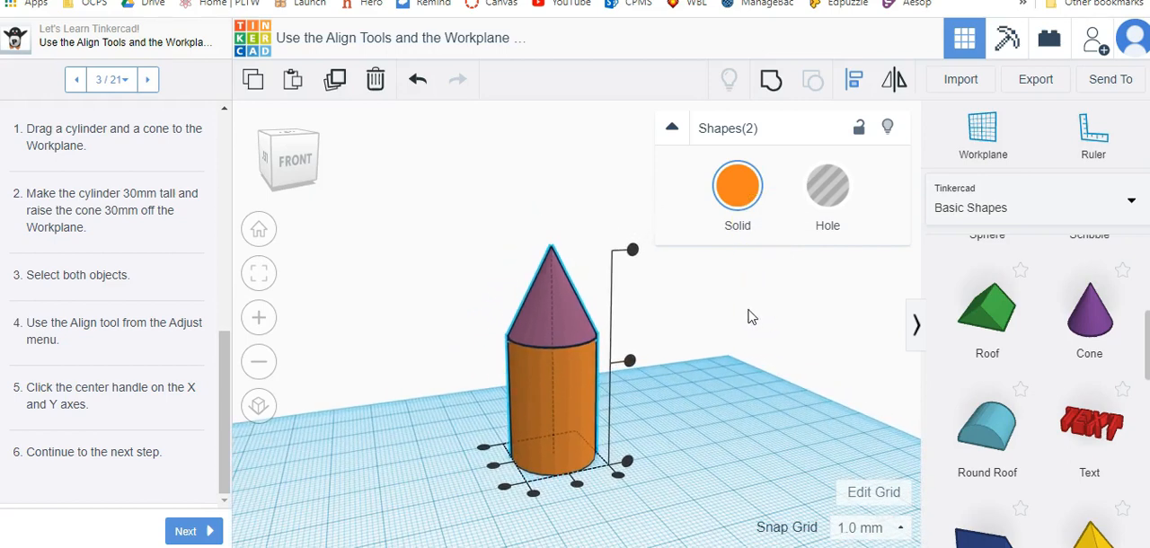
click(255, 232)
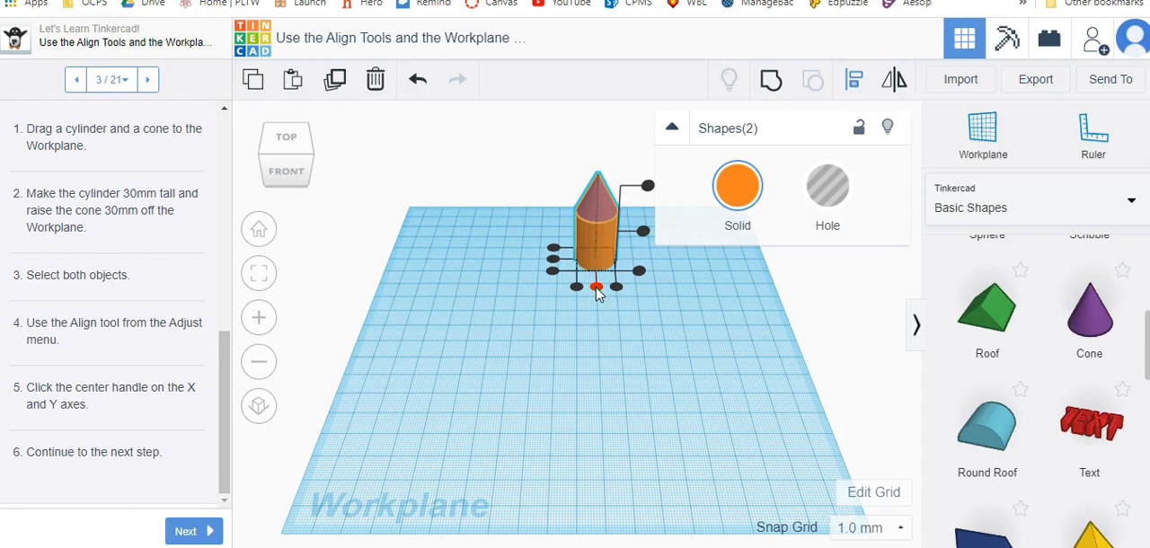
click(597, 287)
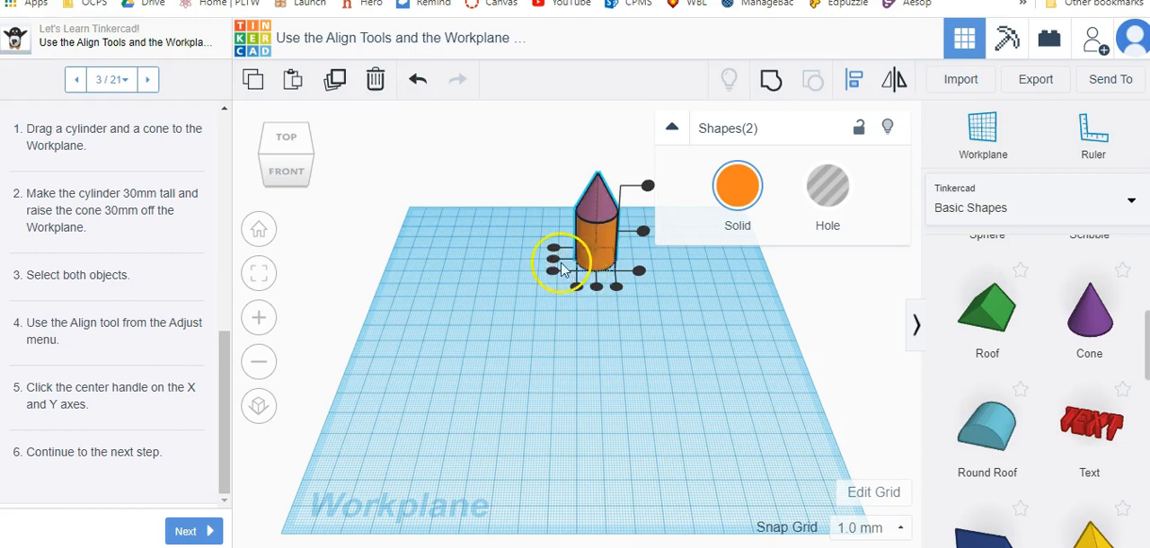
click(554, 262)
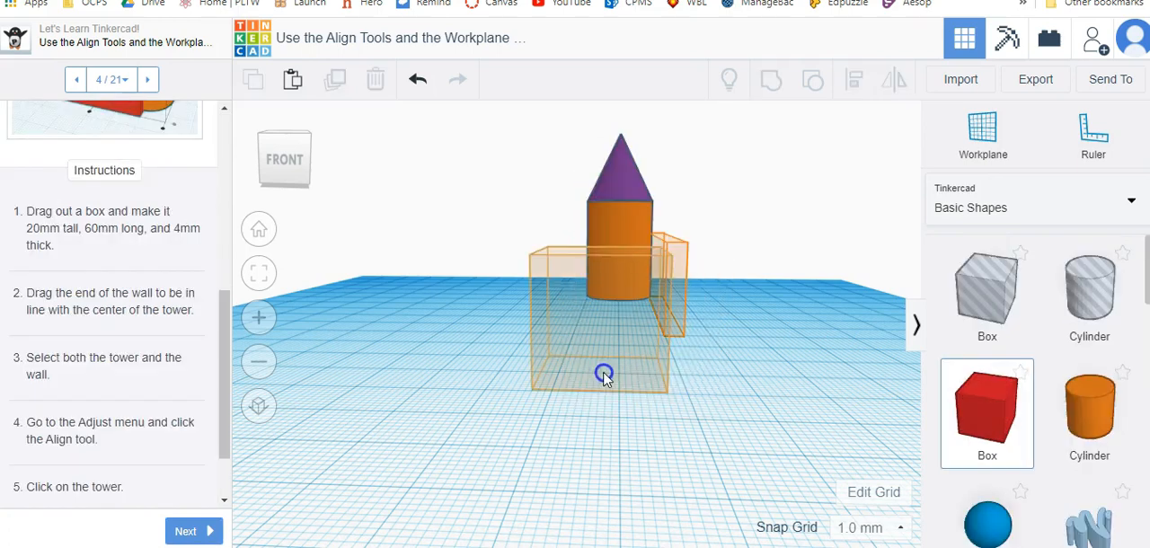
Add a red box in front of the tower for step 4, thin it to about 6 mm and move it toward the wall hint.
drag(603, 372, 600, 388)
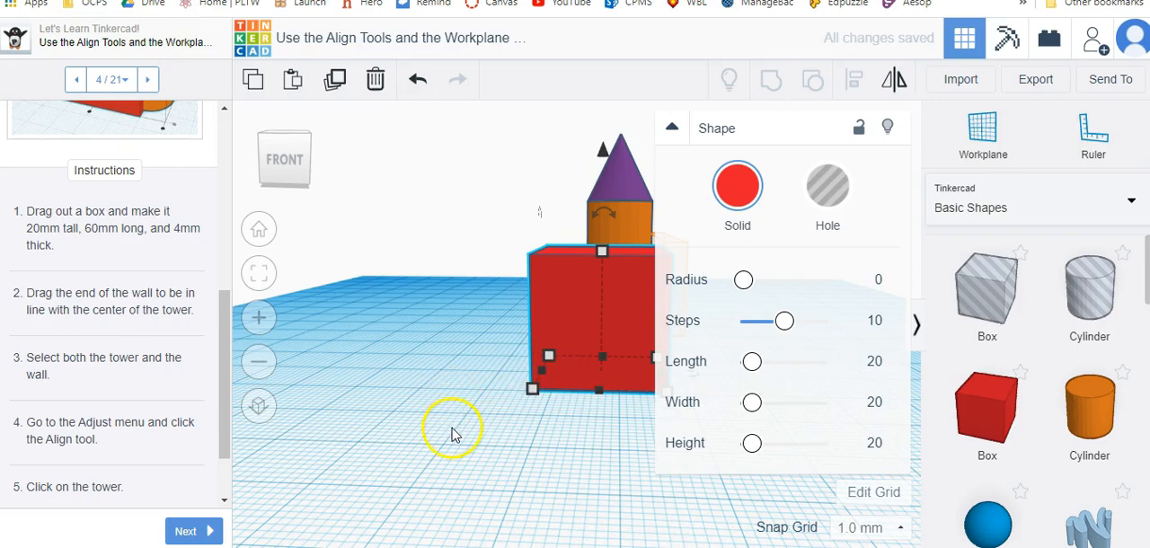
right_drag(481, 449, 263, 449)
click(398, 339)
drag(402, 338, 422, 369)
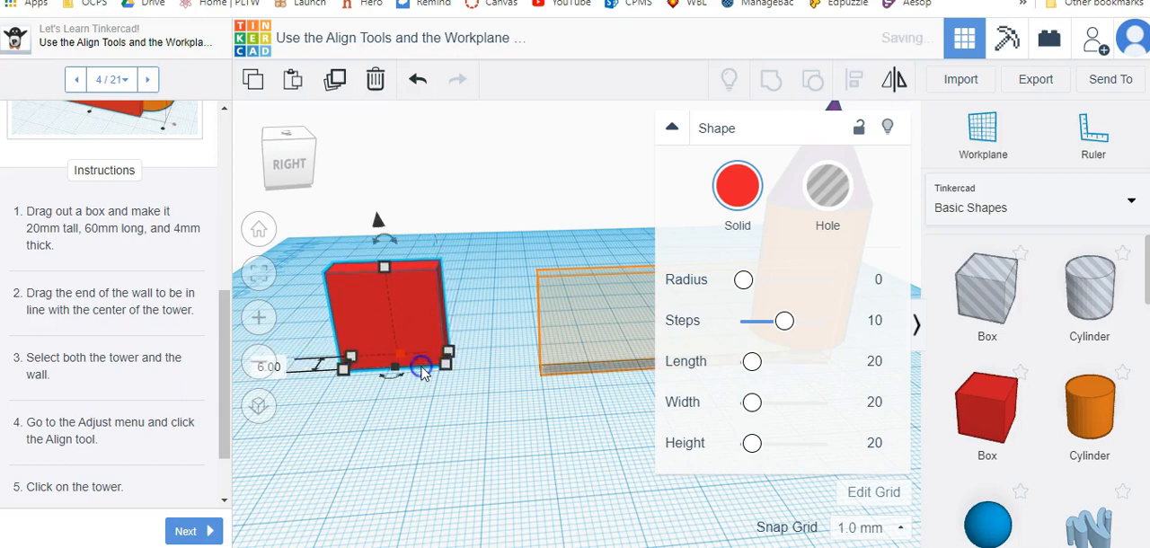
drag(358, 308, 565, 315)
right_drag(418, 405, 575, 436)
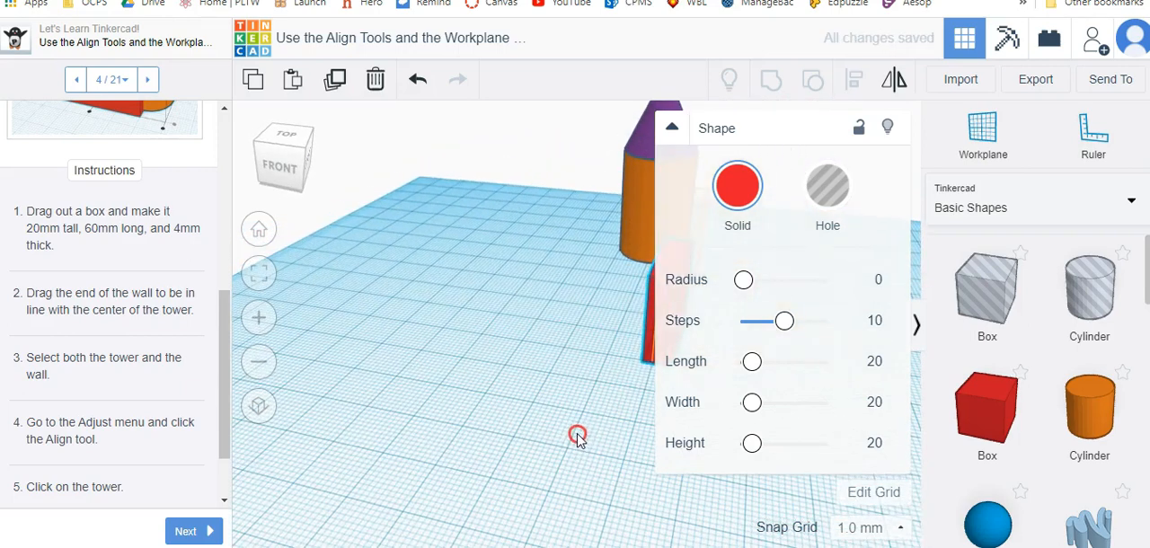
Position the red wall beside the tower with a length of about 59 mm and reduce its thickness to 4 mm.
click(670, 132)
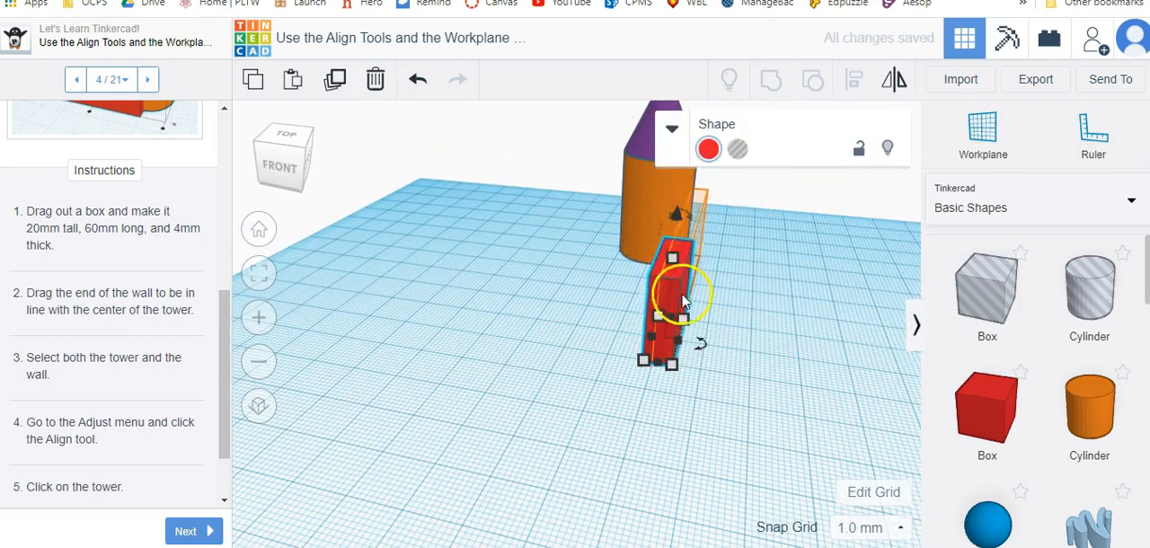
drag(676, 326, 699, 260)
right_drag(854, 320, 661, 361)
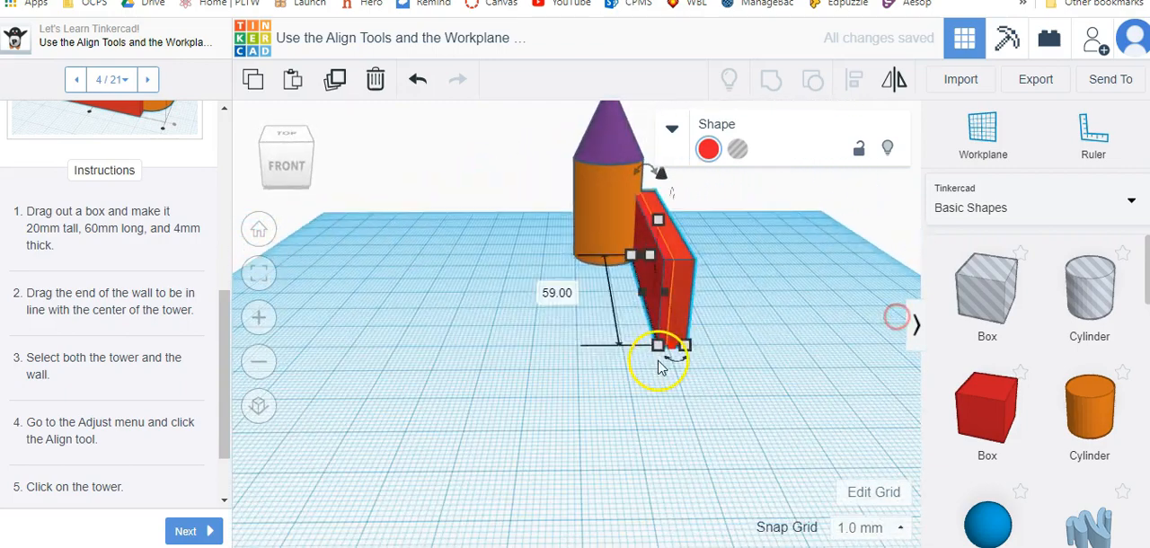
drag(642, 298, 648, 299)
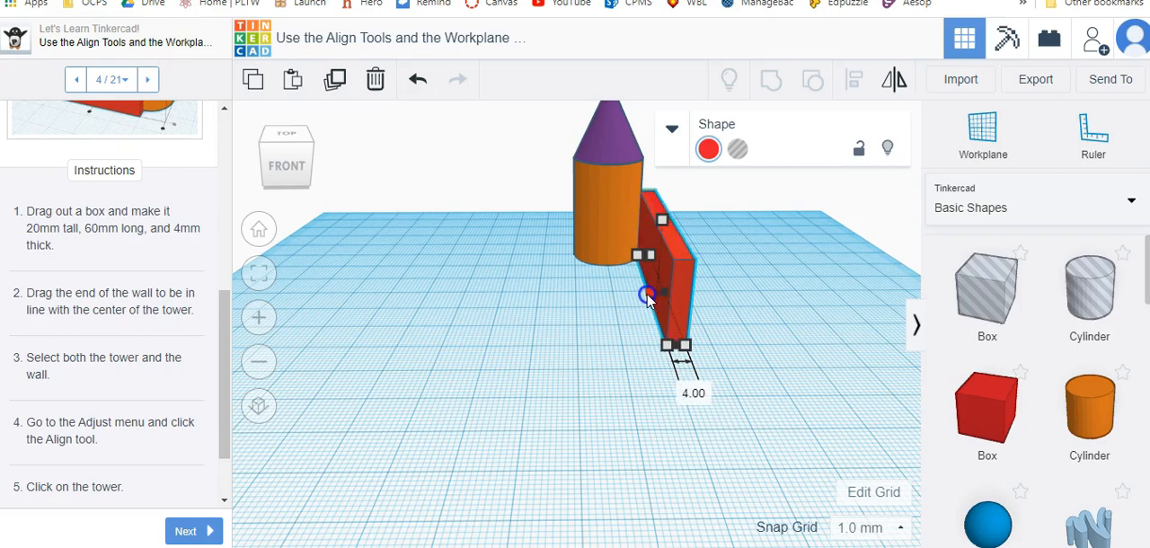
click(614, 364)
Align the wall with the tower as the fixed object, making the wall's nearest face tangent to the cylinder's side.
drag(398, 167, 836, 418)
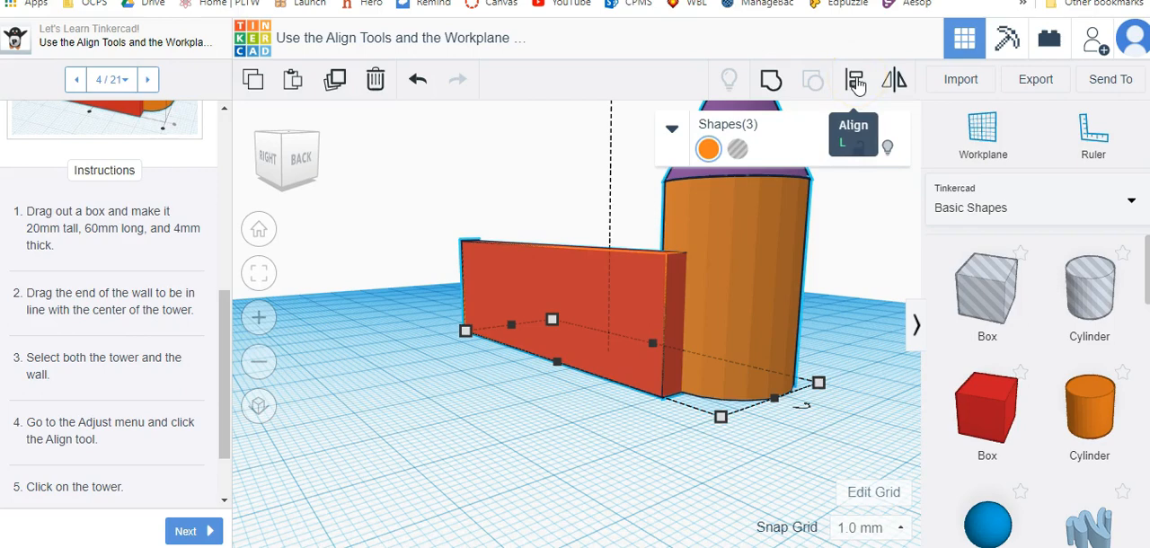
click(856, 83)
click(710, 409)
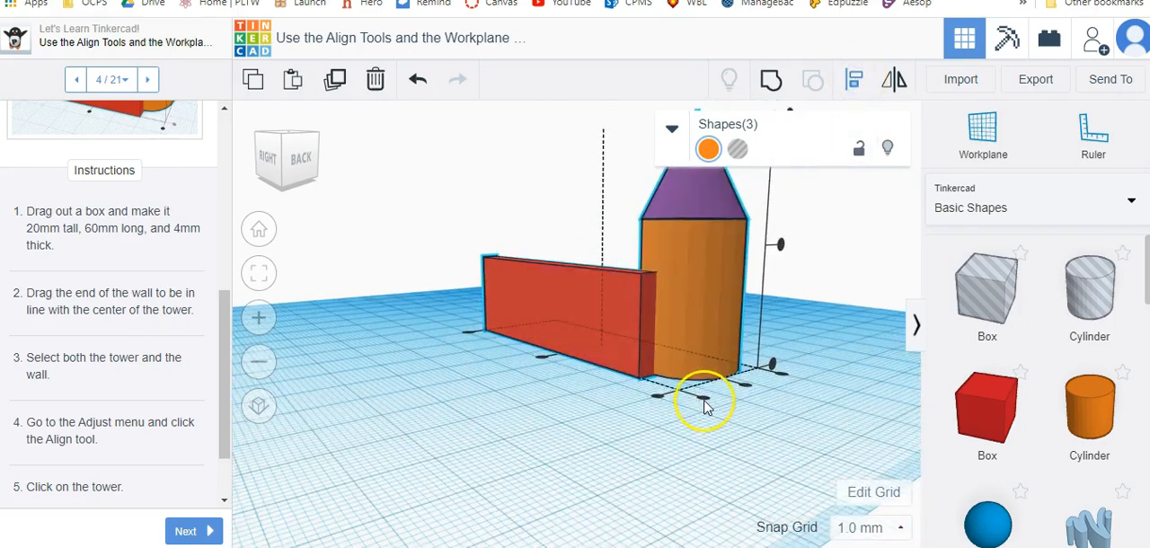
click(701, 280)
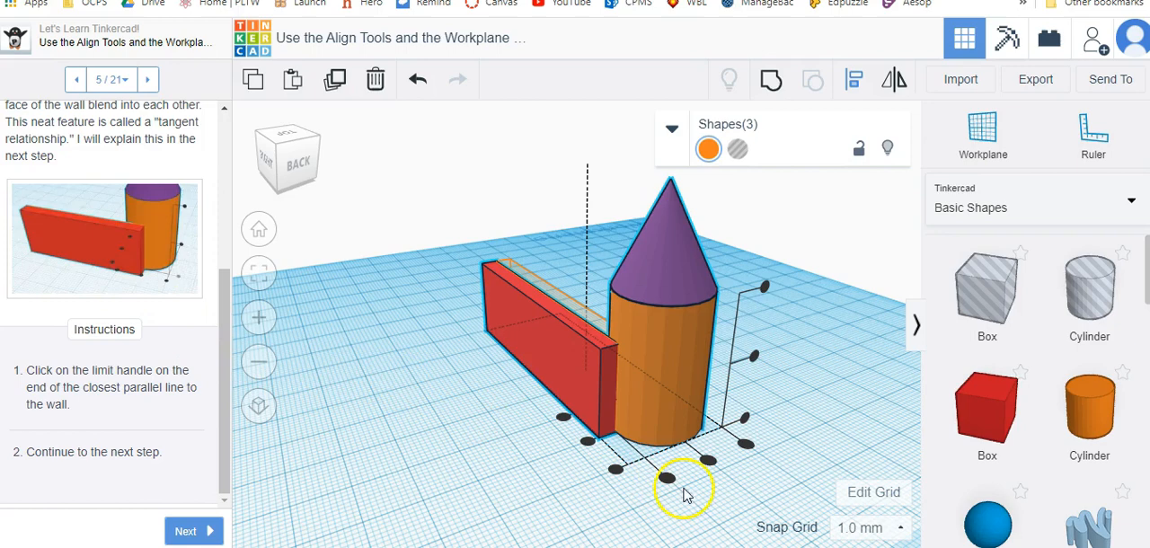
click(708, 461)
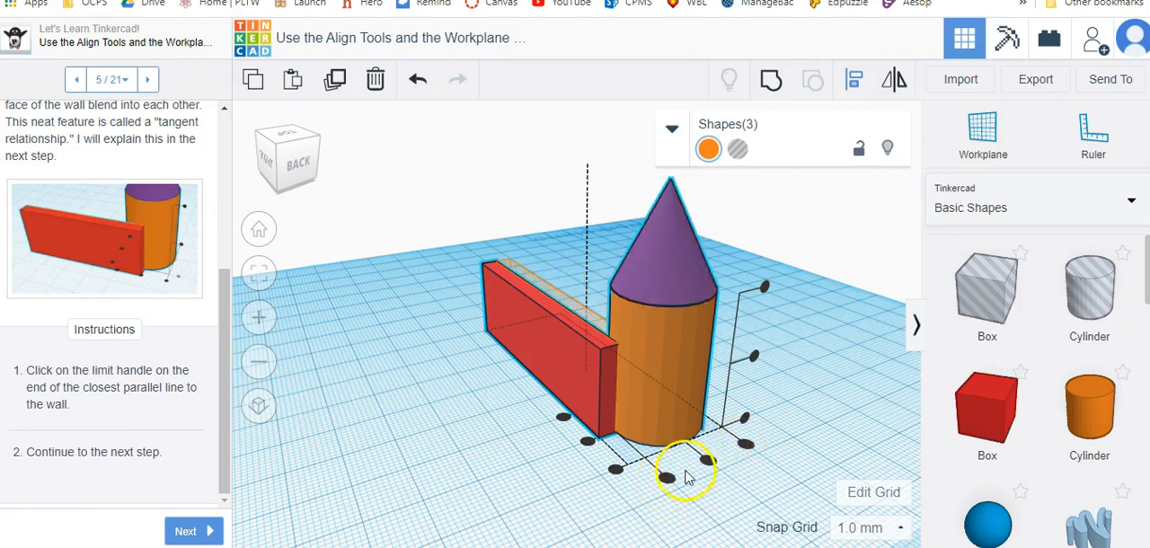
click(665, 479)
click(527, 477)
Advance to step 7, copy and paste the tower's cone and cylinder, and move the copy to the wall's free end.
right_drag(451, 454, 754, 473)
click(189, 531)
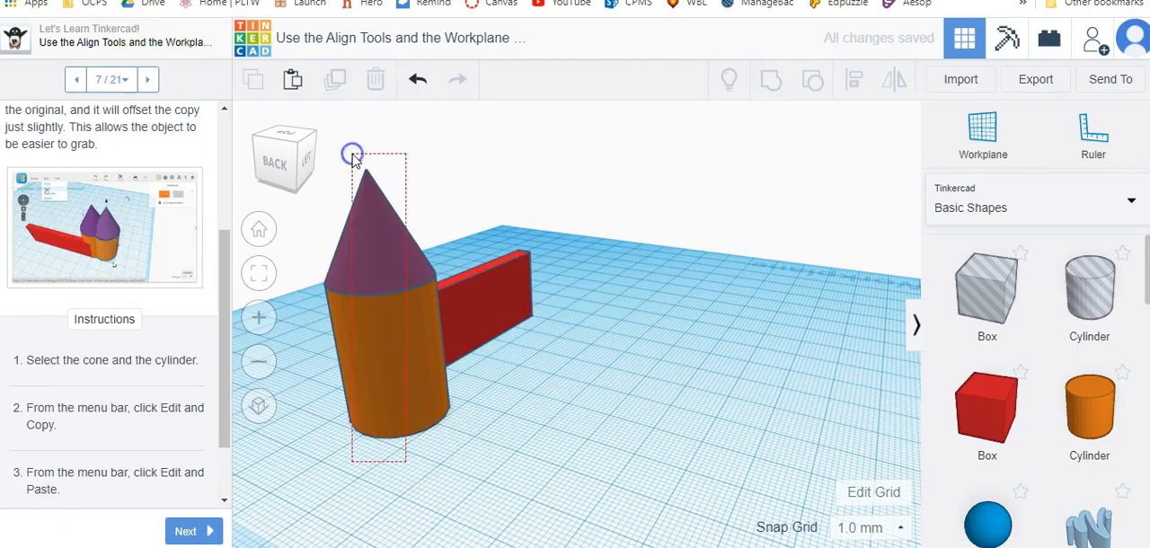
drag(353, 158, 353, 159)
right_drag(479, 376, 656, 443)
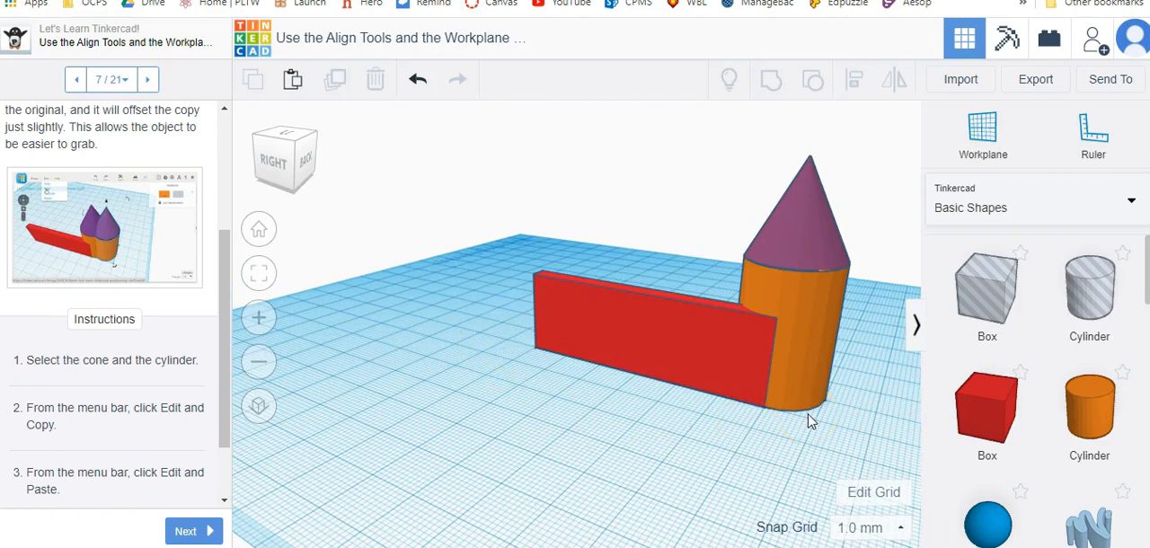
click(804, 325)
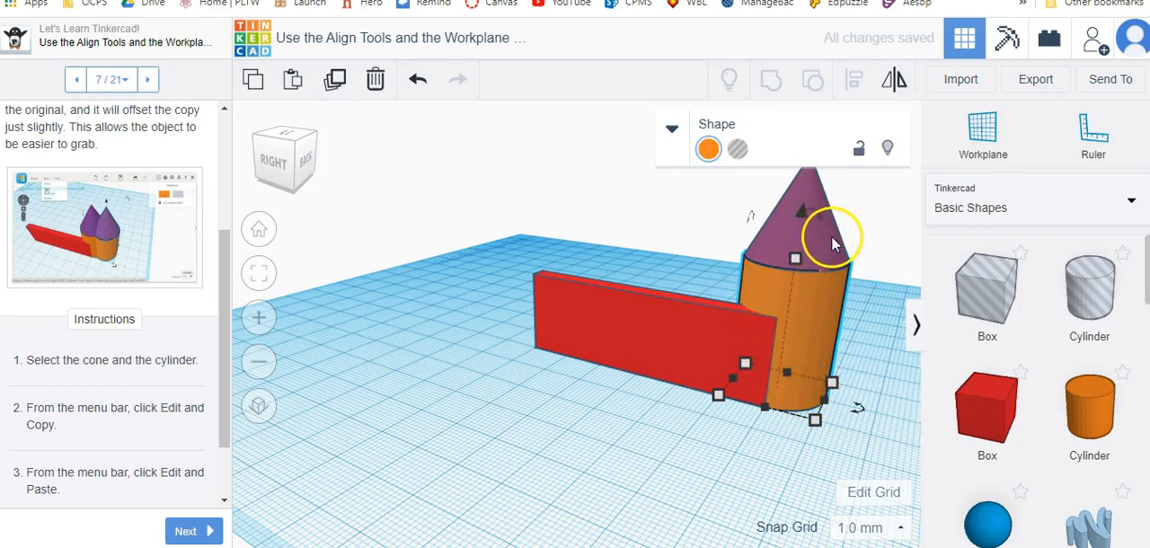
shift+click(777, 220)
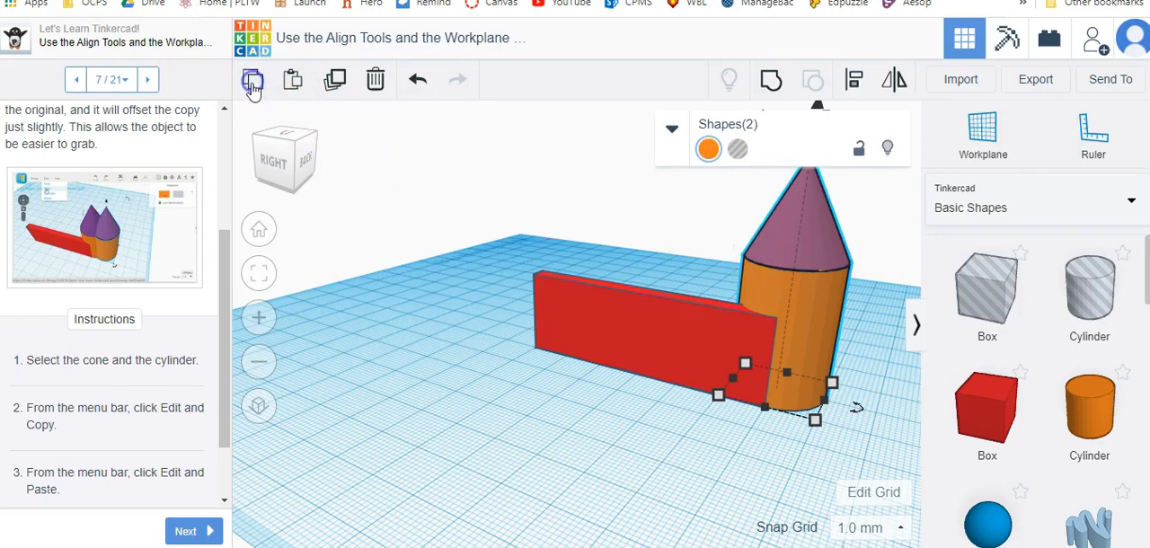
click(254, 83)
click(292, 79)
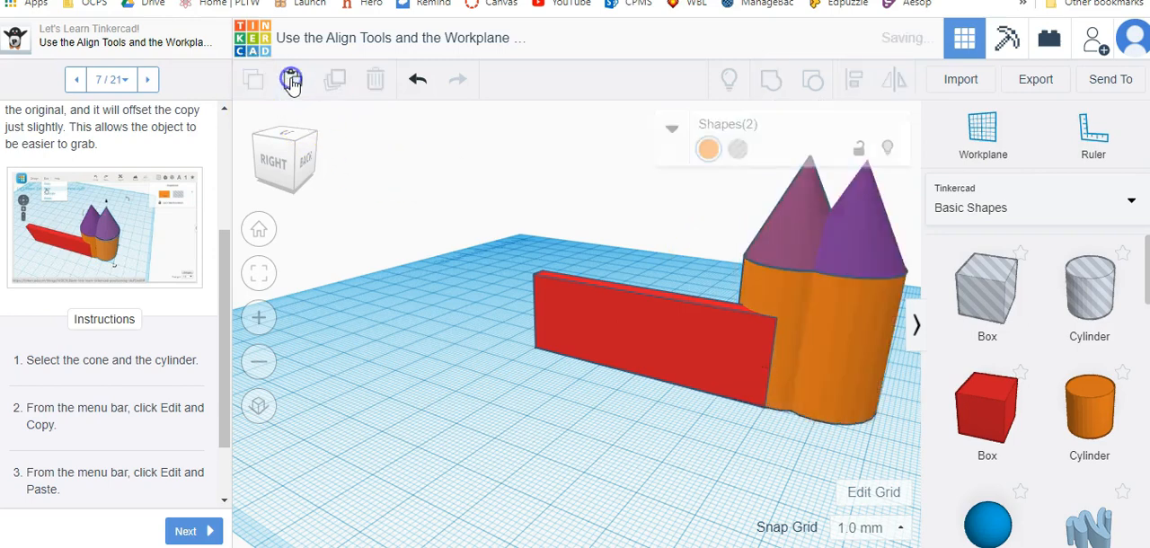
drag(853, 335, 500, 285)
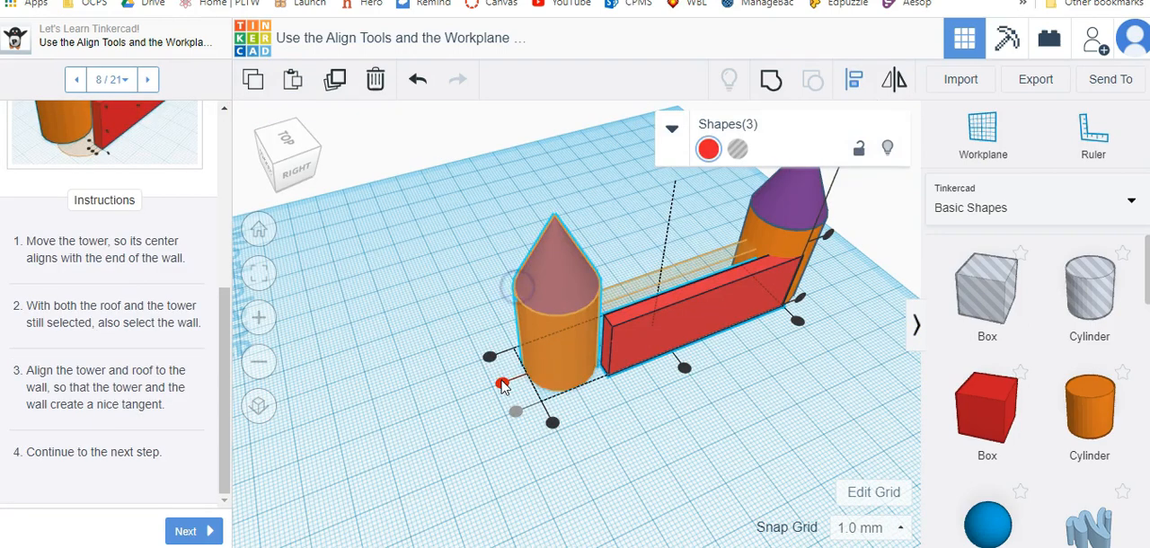
Align both towers and the wall so the wall sits flush with the towers' outer side.
drag(470, 194, 854, 471)
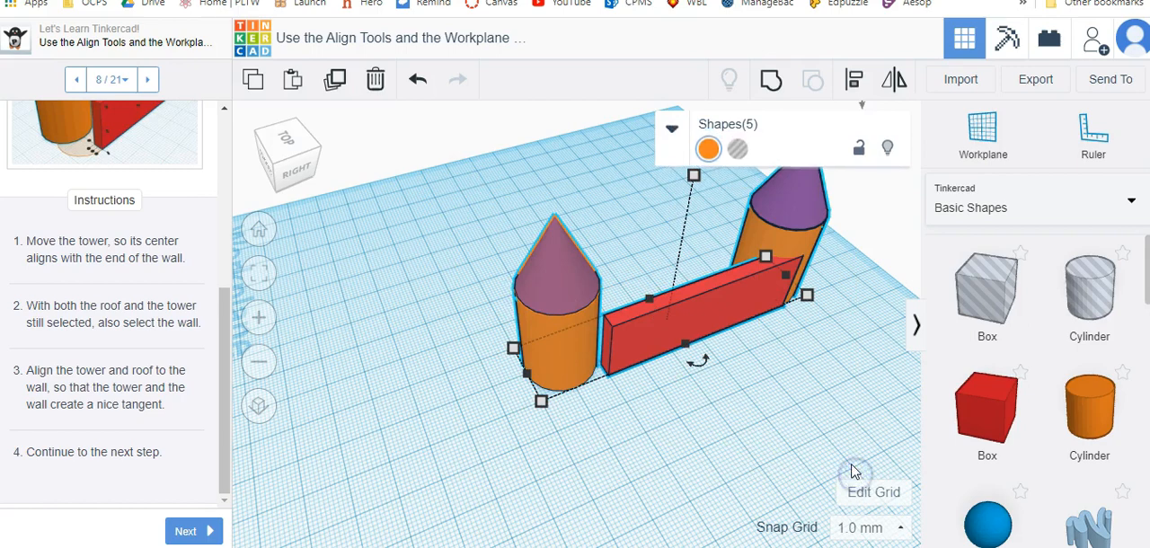
click(855, 79)
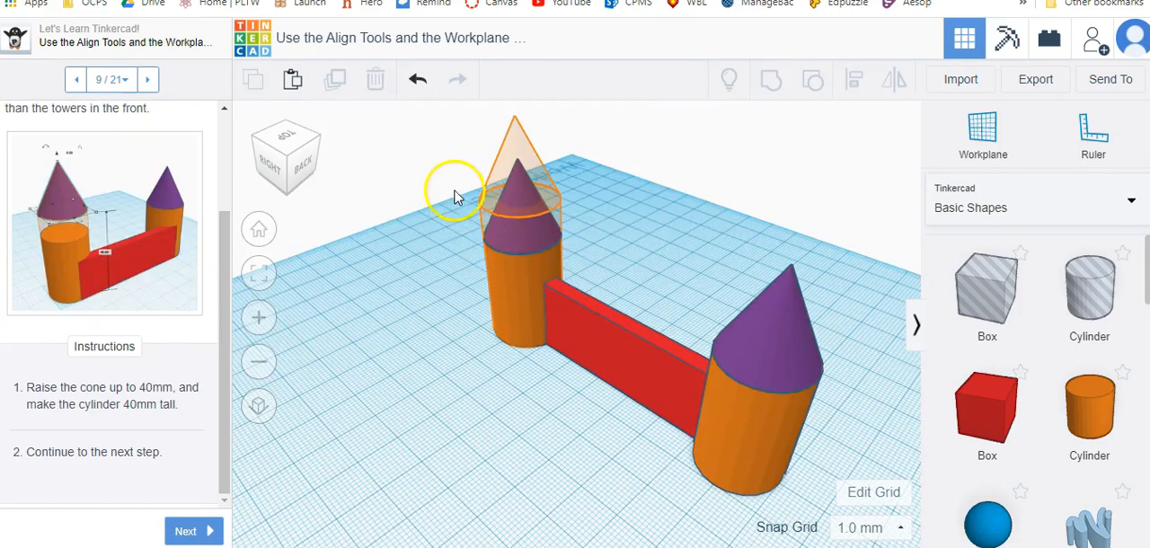
drag(455, 196, 843, 485)
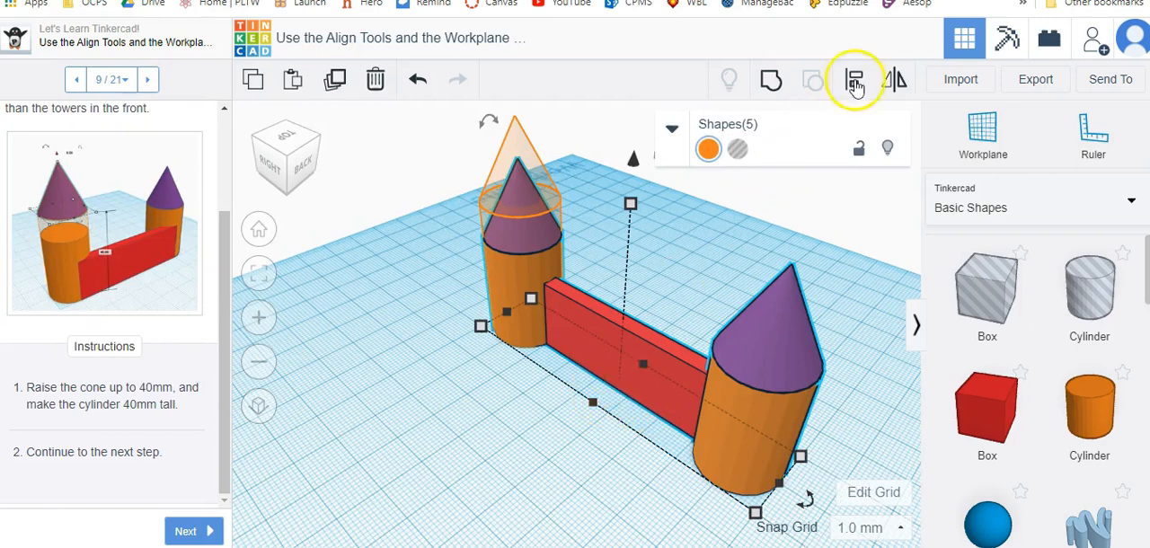
click(855, 81)
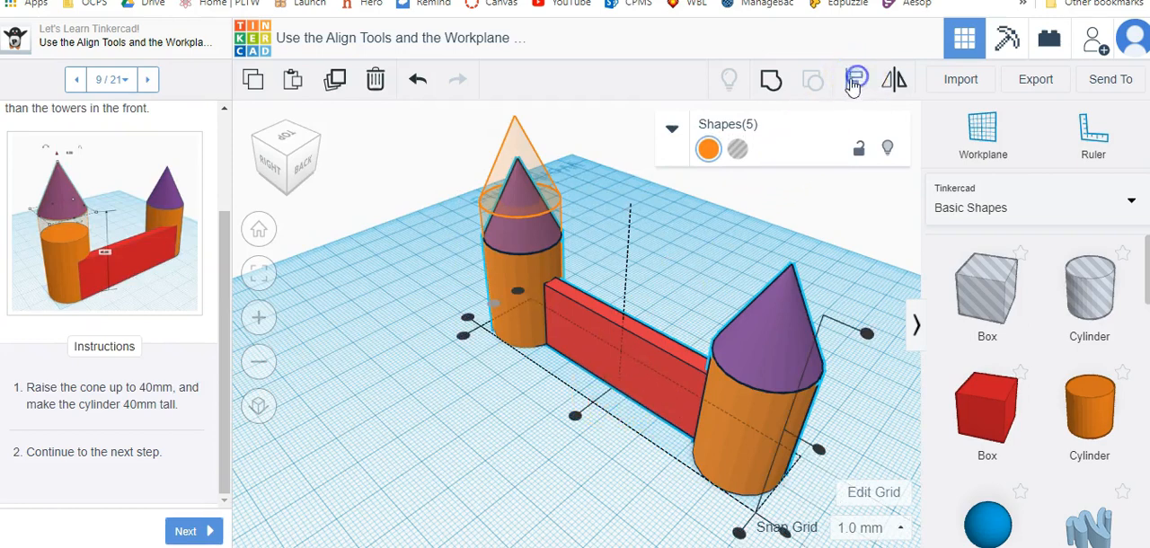
click(466, 319)
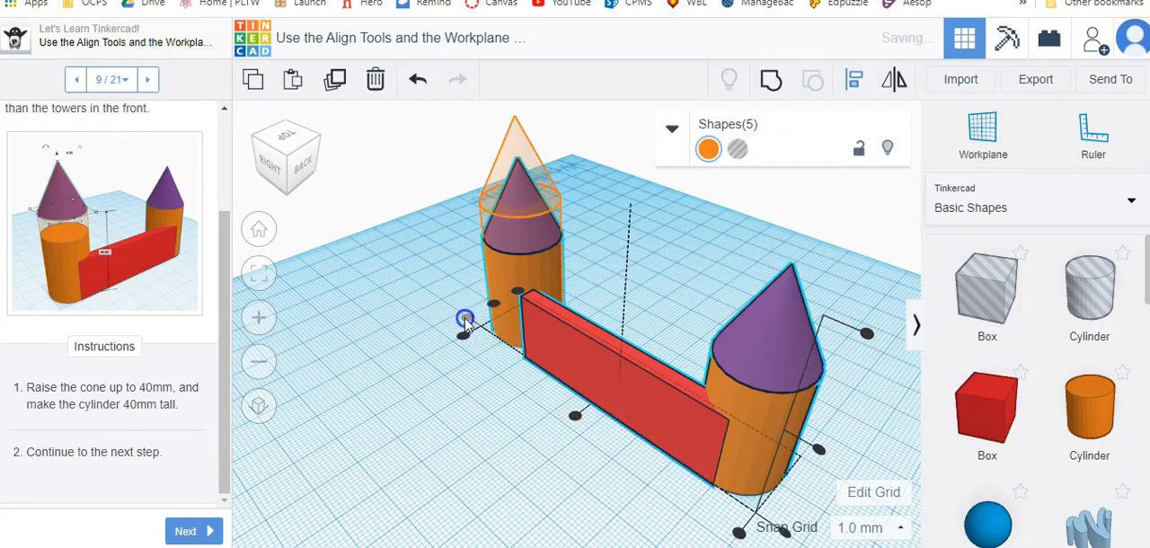
Stretch the end of the wall between the towers so the wall is about 71 mm long.
click(523, 426)
right_drag(521, 423, 621, 429)
right_drag(568, 402, 598, 420)
click(609, 364)
drag(582, 379, 576, 381)
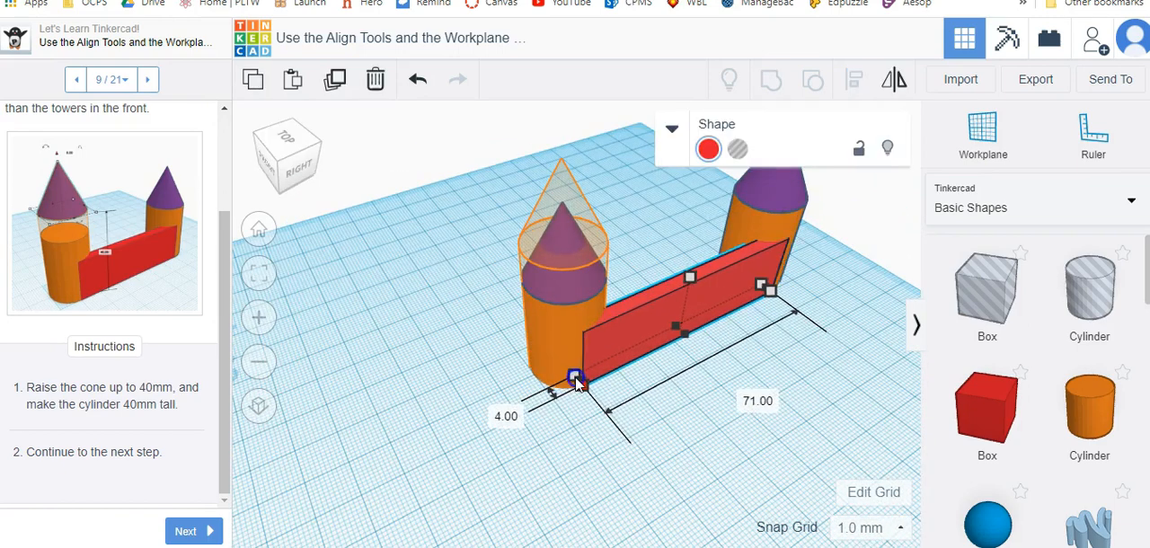
click(718, 456)
right_drag(780, 452, 669, 422)
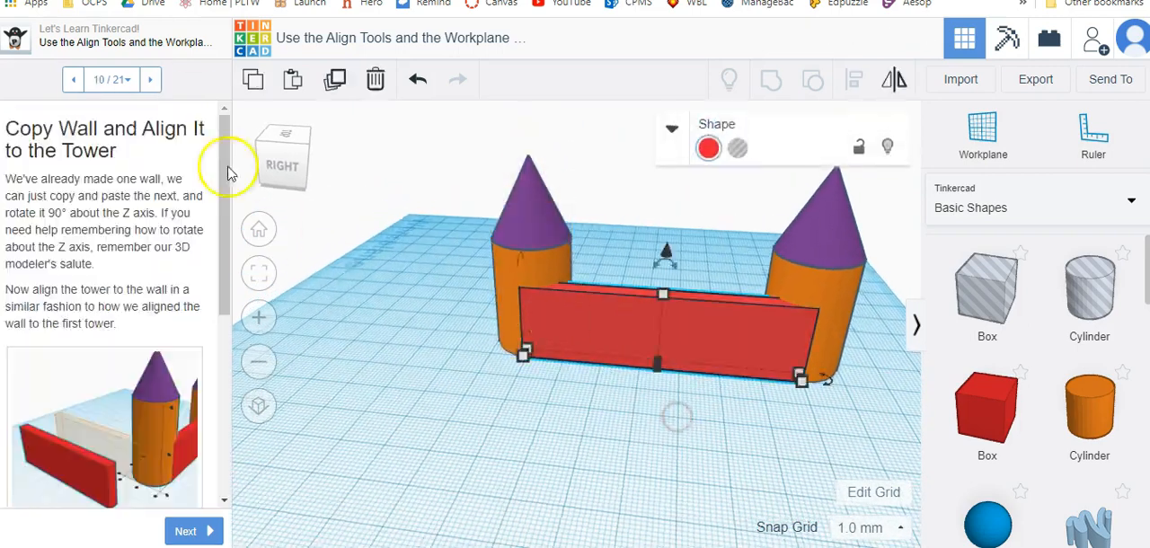
Paste a copy of the wall and place it against a tower at a right angle to the original wall.
click(294, 82)
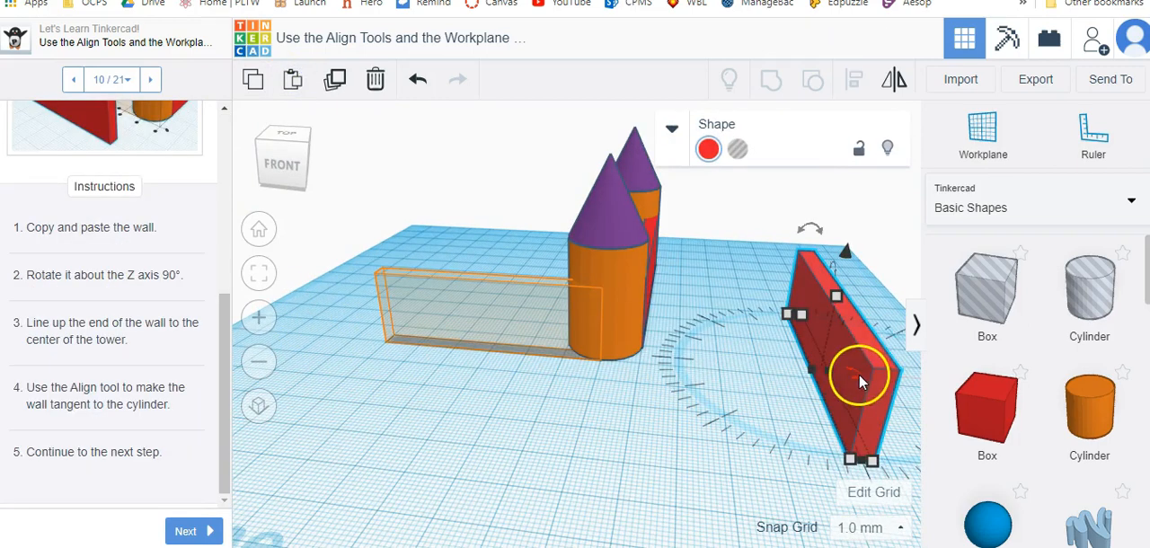
drag(859, 374, 852, 433)
drag(829, 350, 468, 328)
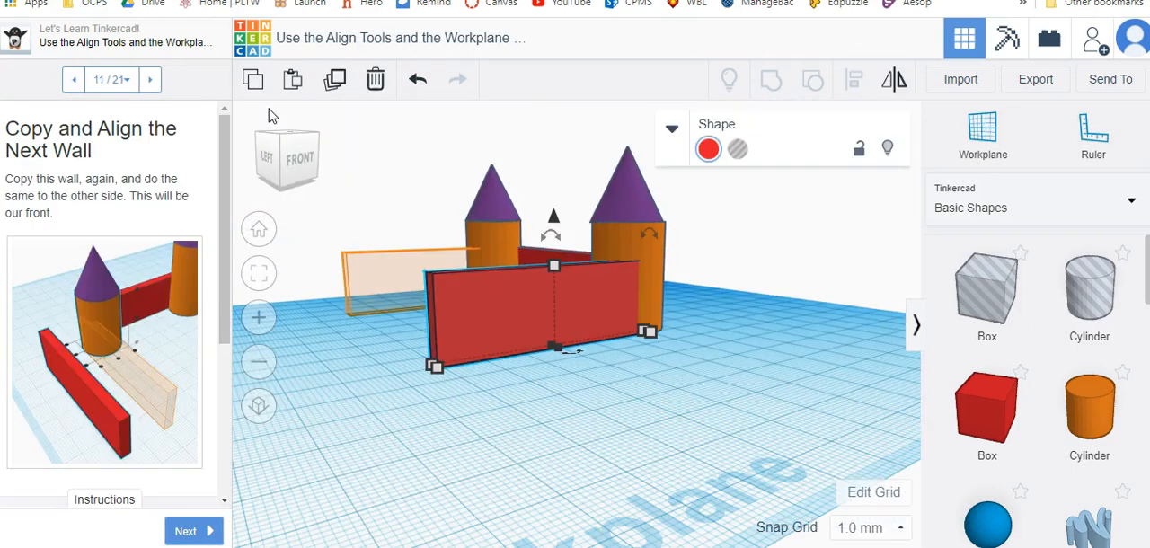
Duplicate the side wall and move the copy to the other tower, with its end at the tower's center.
click(251, 79)
click(333, 83)
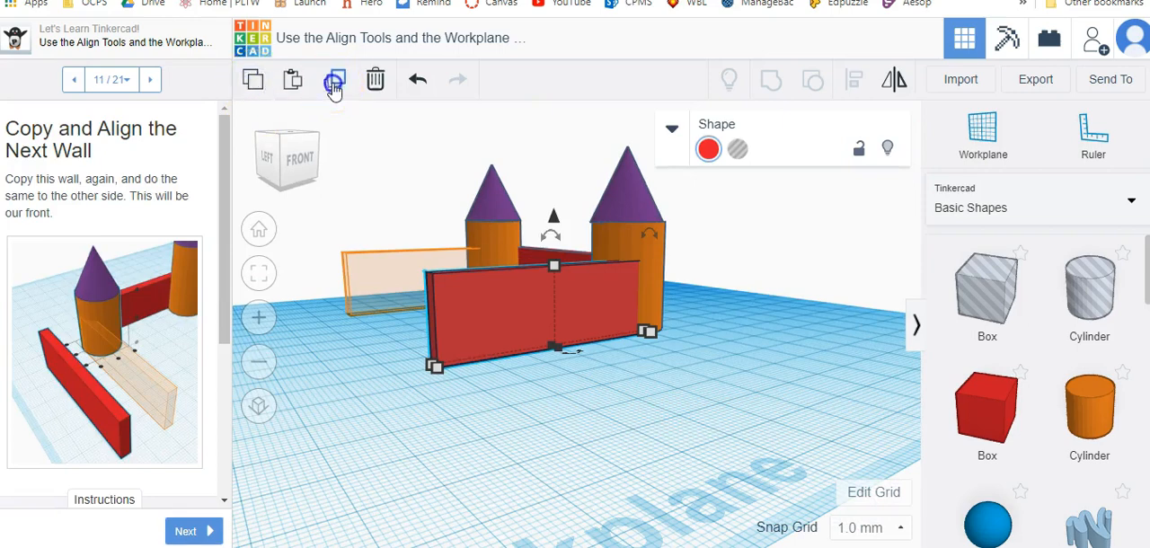
drag(488, 320, 386, 289)
right_drag(386, 290, 475, 454)
drag(398, 461, 378, 462)
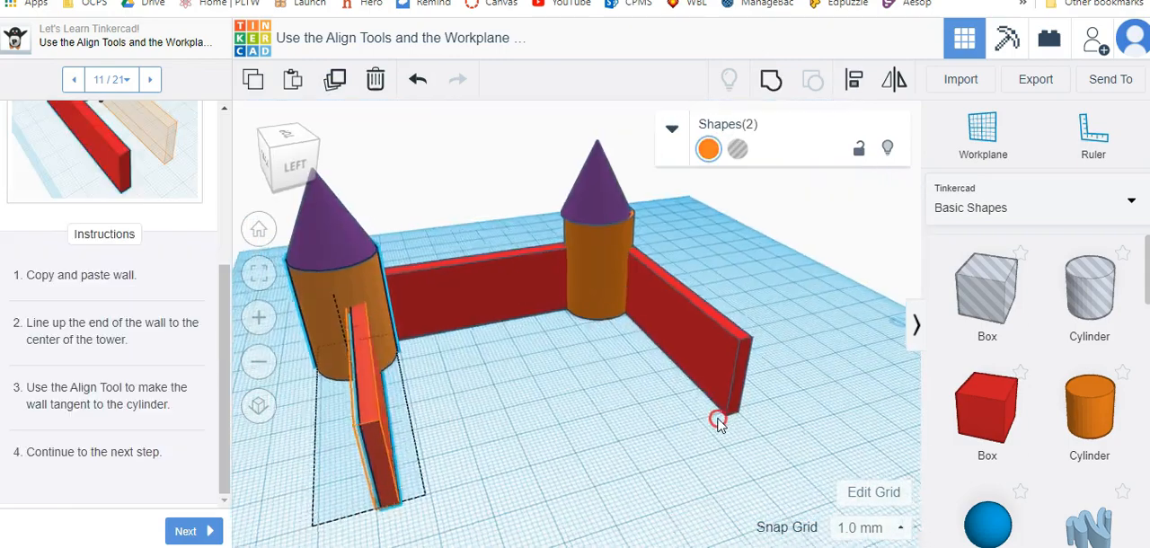
right_drag(718, 419, 693, 425)
click(429, 411)
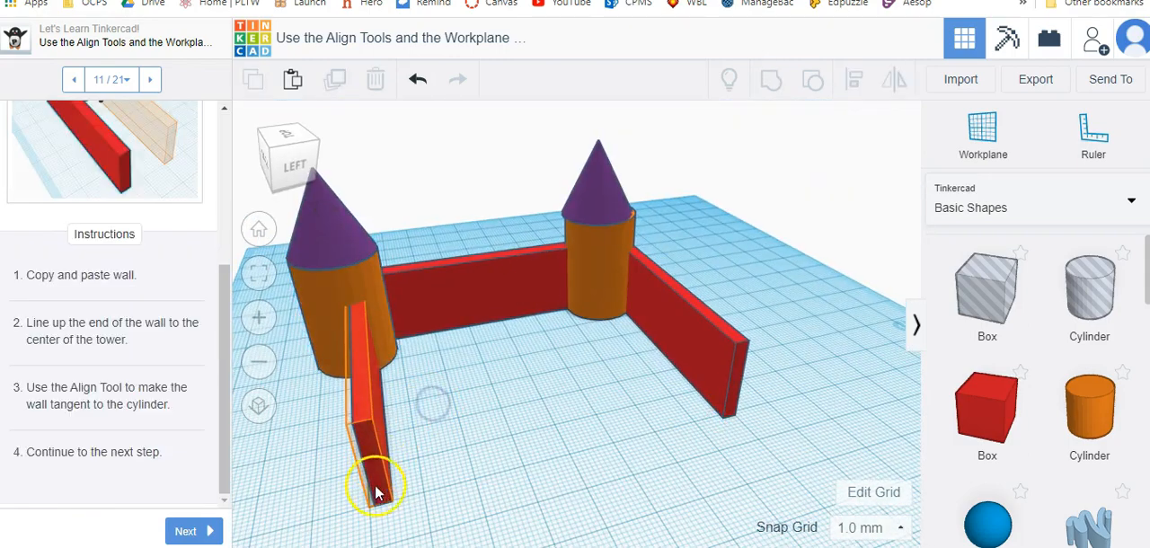
Align the duplicated side wall with the tower's cylinder so it is tangent to the cylinder's outer side.
click(322, 351)
shift+click(376, 447)
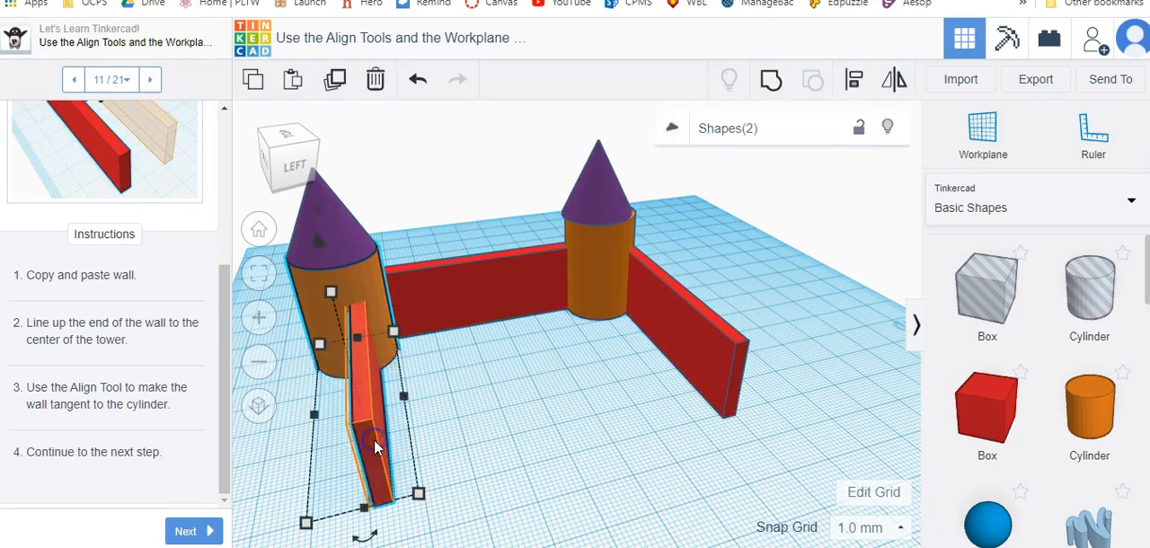
click(854, 80)
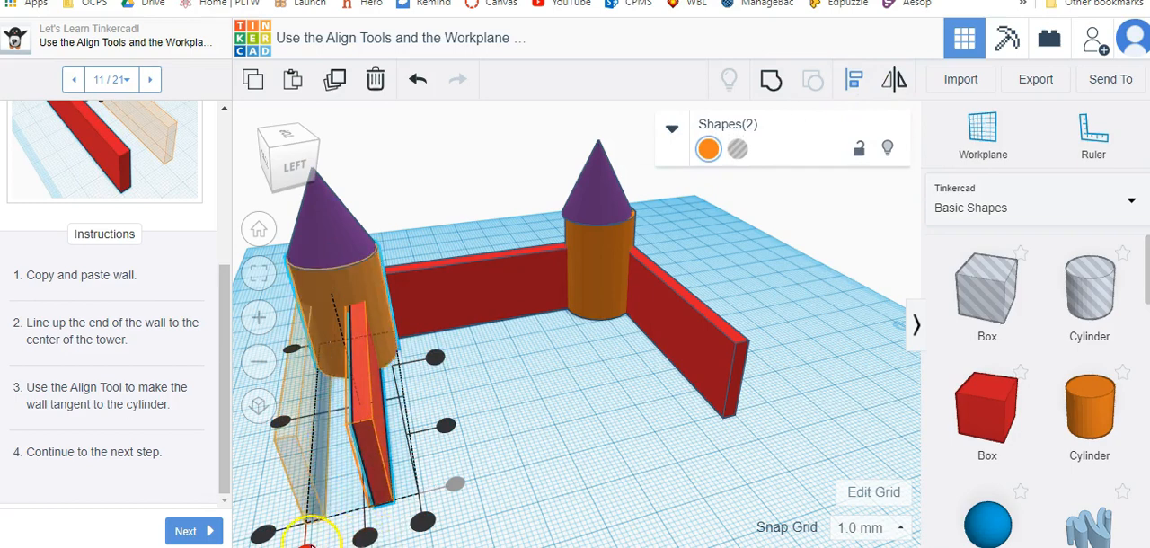
click(303, 543)
click(539, 498)
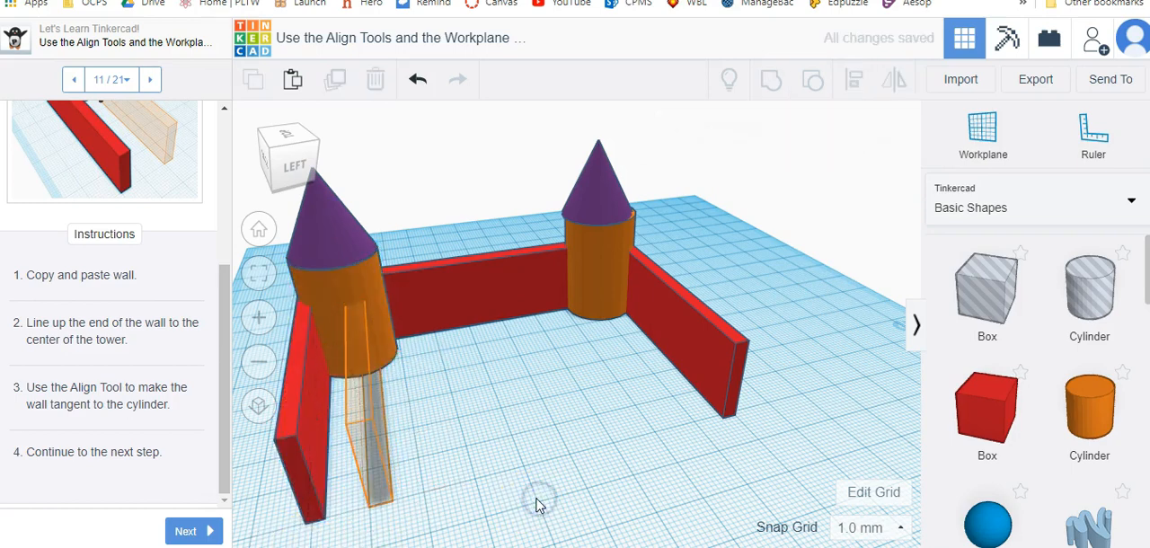
Group the two towers, their cones and the original wall between them, leaving both side walls out.
drag(306, 243, 306, 249)
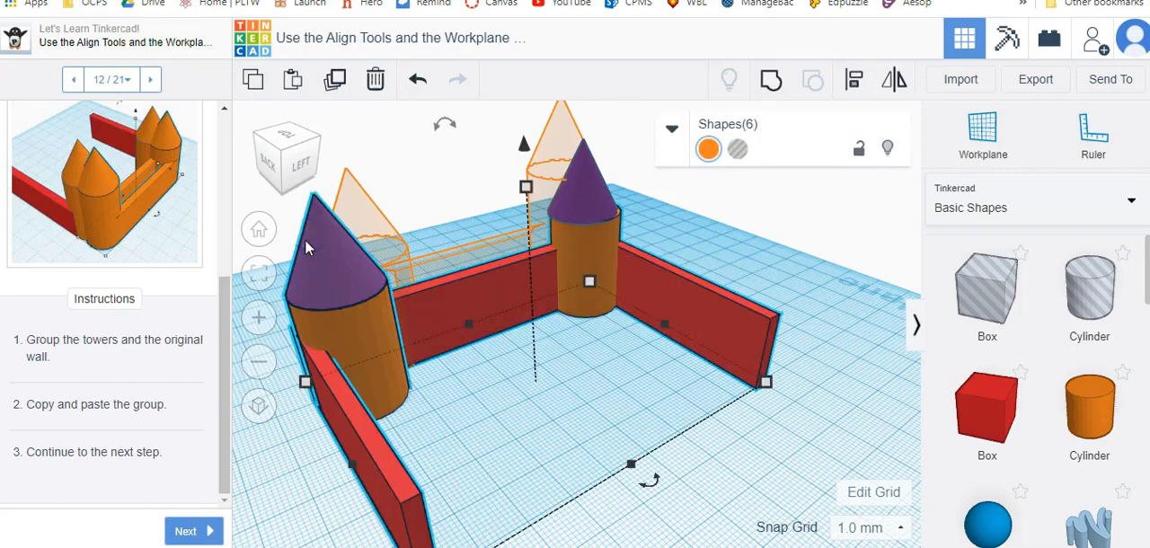
click(555, 441)
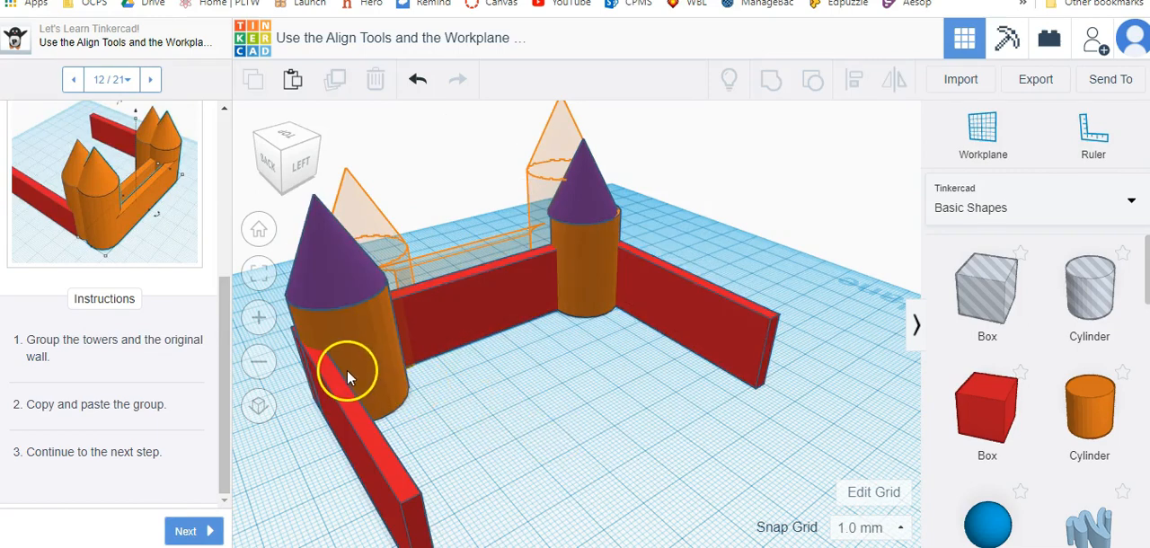
click(358, 333)
shift+click(418, 300)
shift+click(570, 279)
shift+click(600, 183)
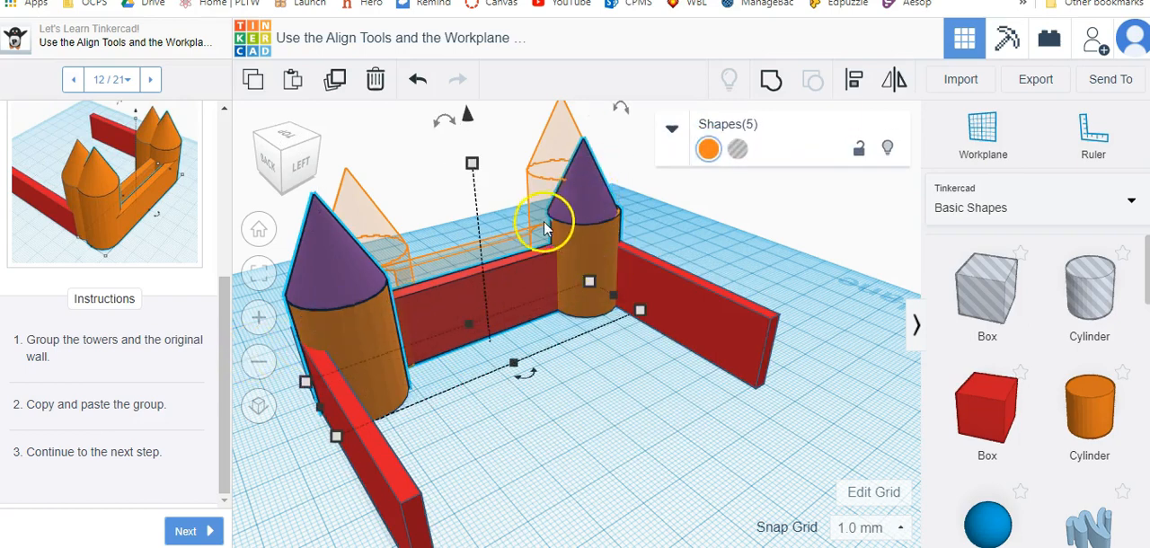
click(766, 86)
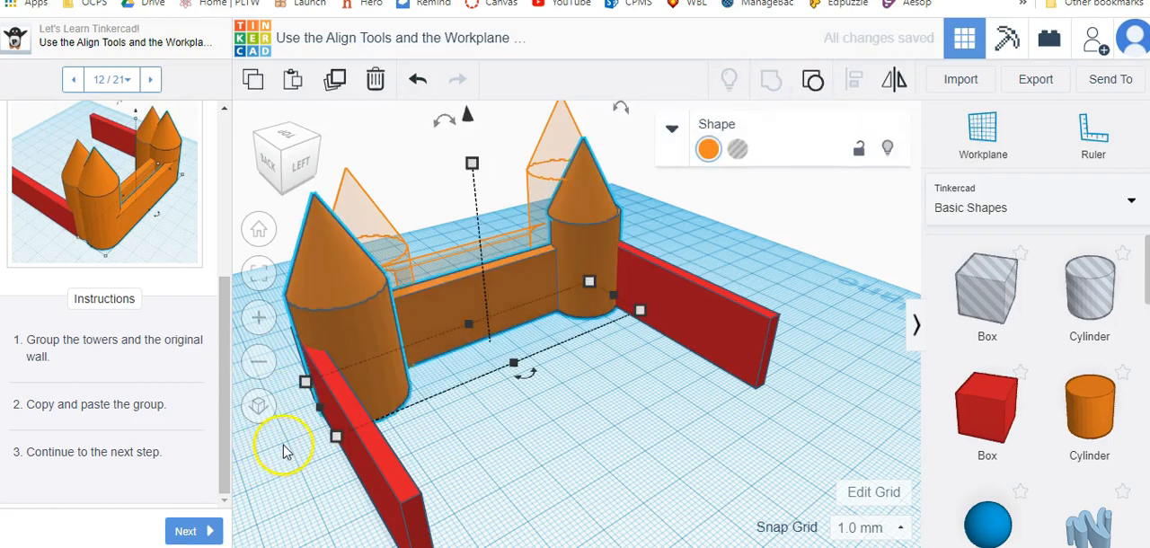
Paste a copy of the tower group, move it to the open side of the castle and mirror it horizontally across the wall's thickness.
click(286, 83)
drag(523, 274, 796, 388)
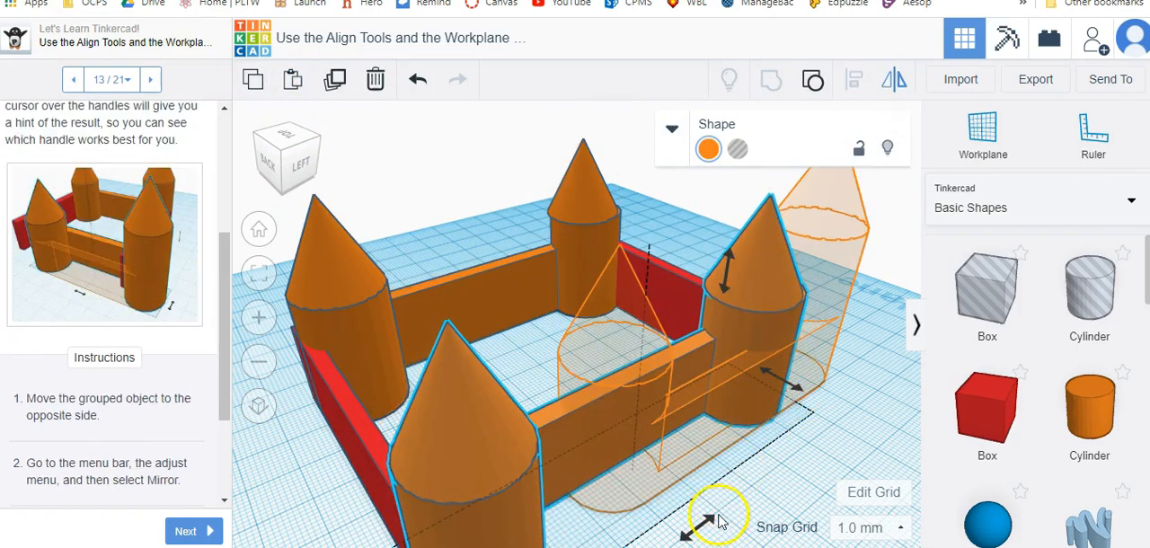
mouse_move(728, 286)
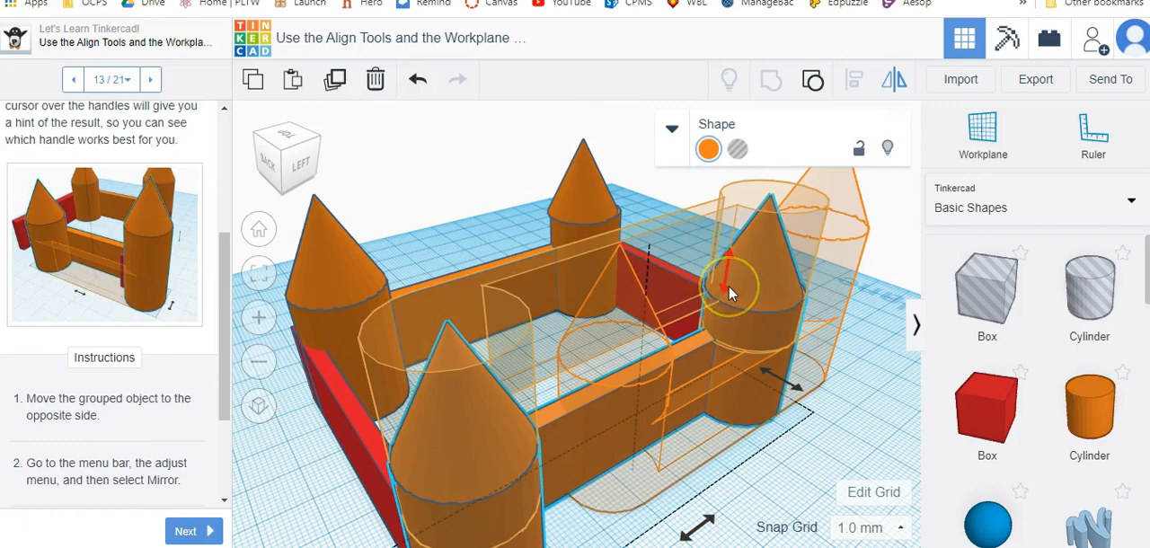
mouse_move(762, 387)
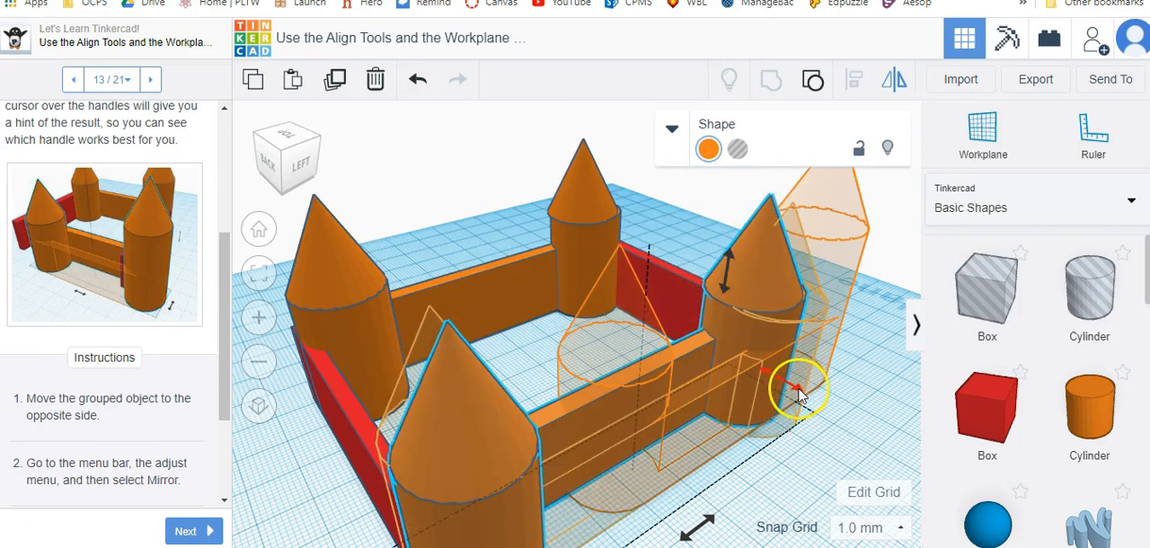
click(796, 388)
click(832, 456)
right_drag(789, 461, 753, 471)
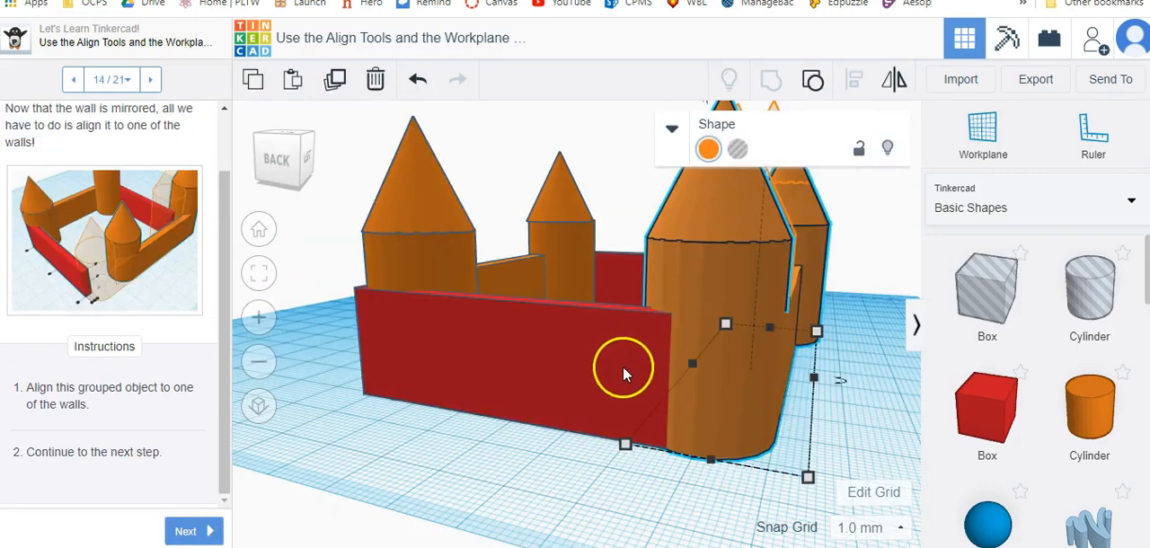
Align the mirrored tower group with the adjoining red side wall at their outer edges, keeping the wall on the workplane.
right_drag(608, 361, 607, 362)
click(801, 442)
mouse_move(814, 413)
right_down()
mouse_move(803, 457)
mouse_move(821, 415)
right_up()
click(784, 405)
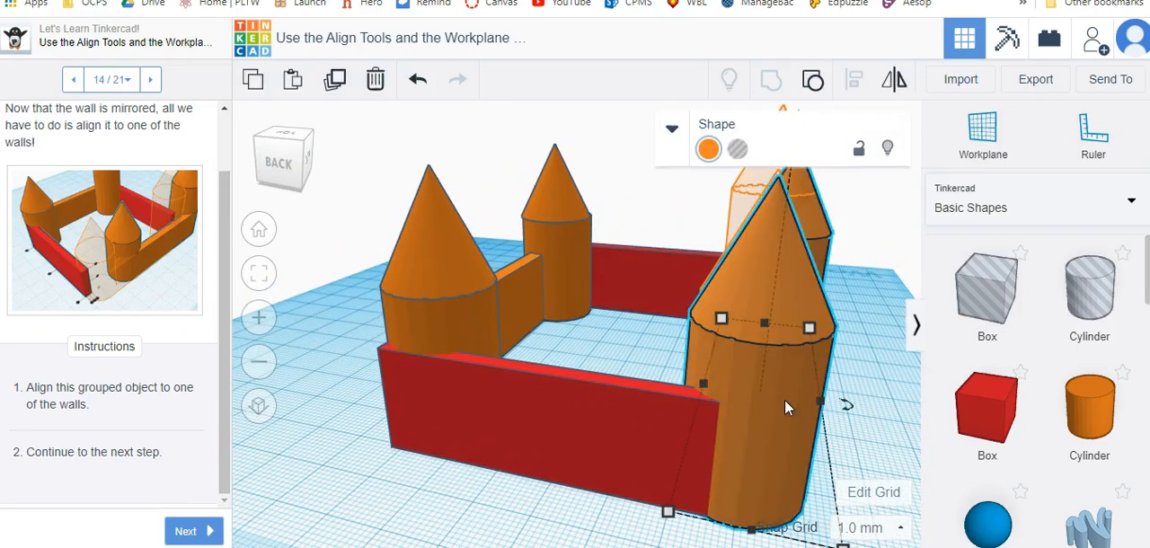
shift+click(670, 411)
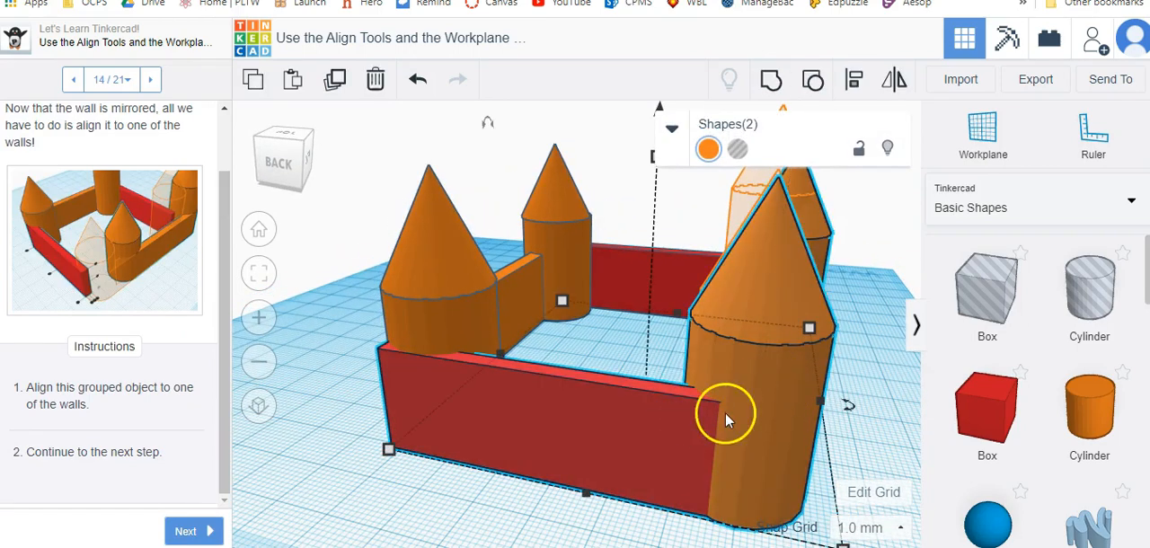
click(853, 80)
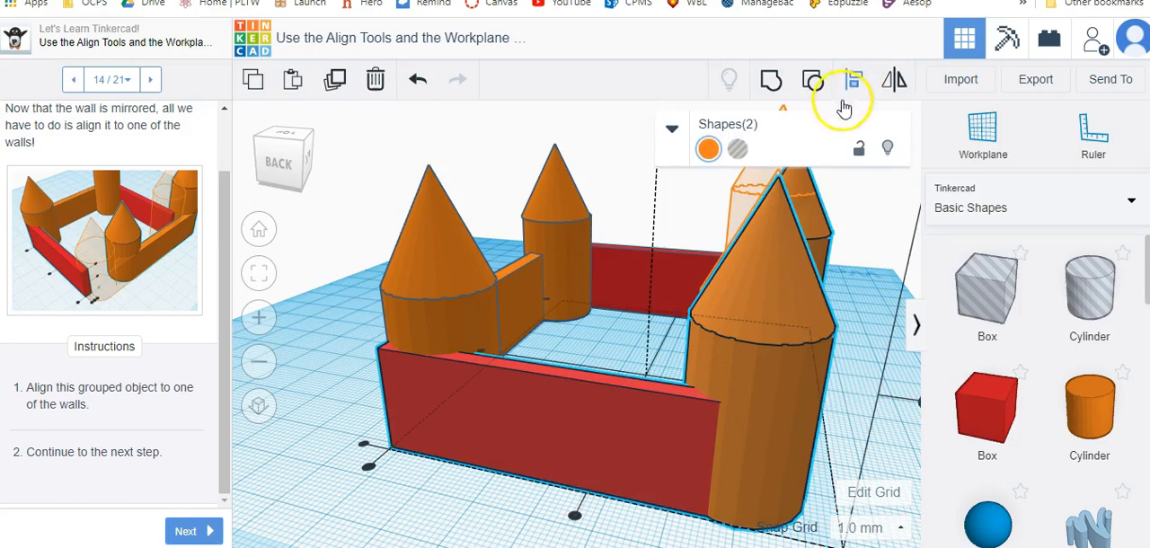
scroll(816, 373, down, 6)
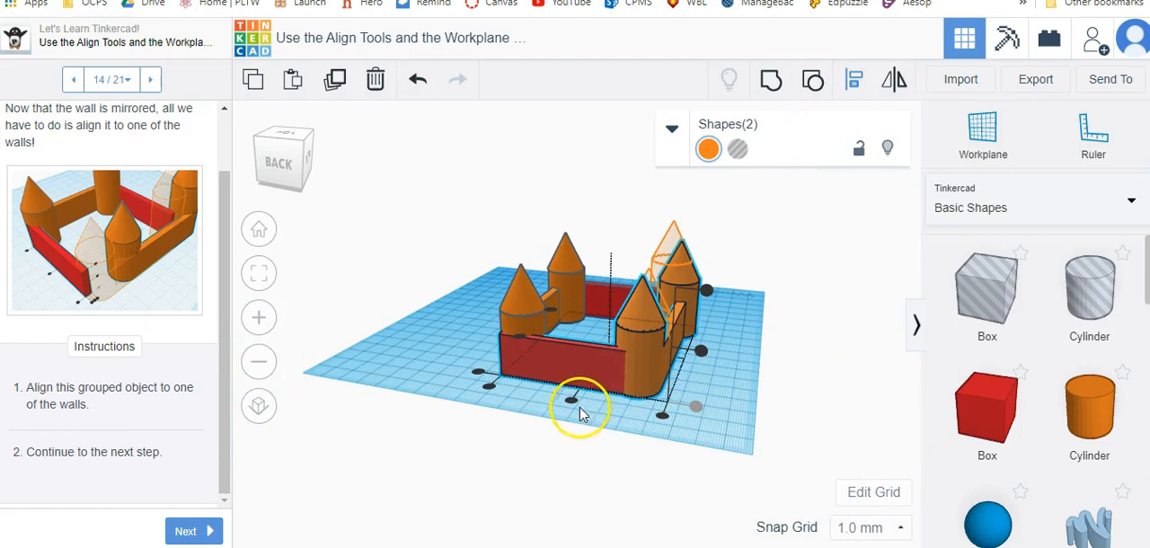
click(662, 417)
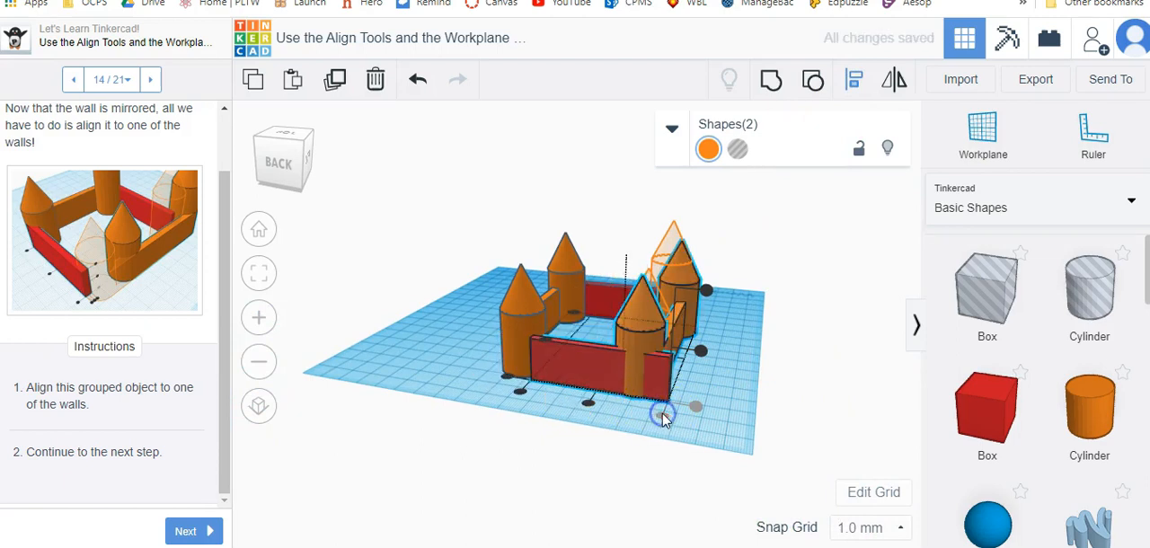
click(700, 355)
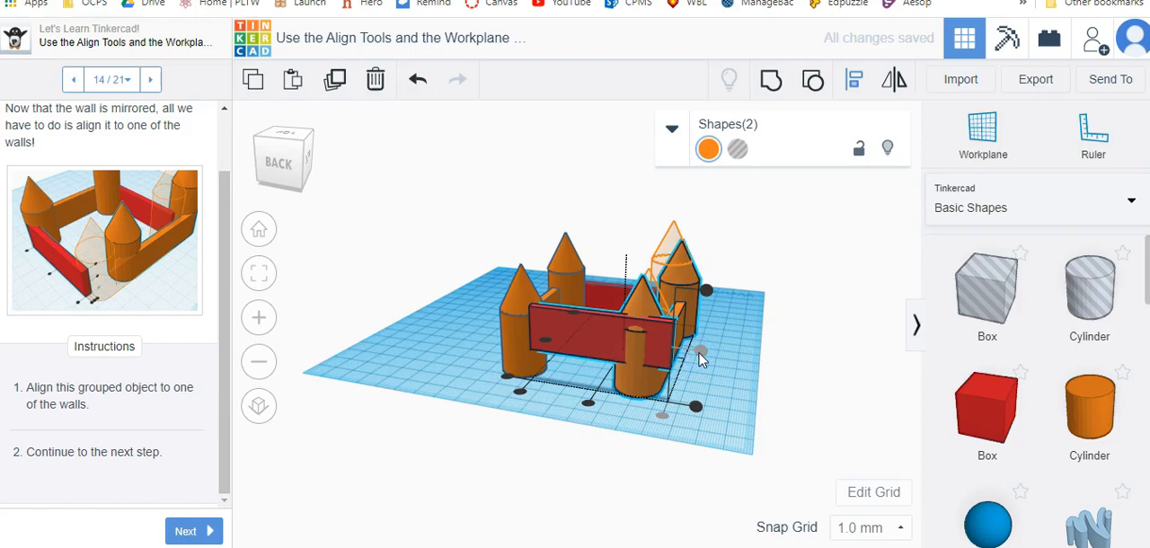
click(417, 79)
Select the whole castle and ungroup the towers and walls.
right_drag(546, 295, 651, 354)
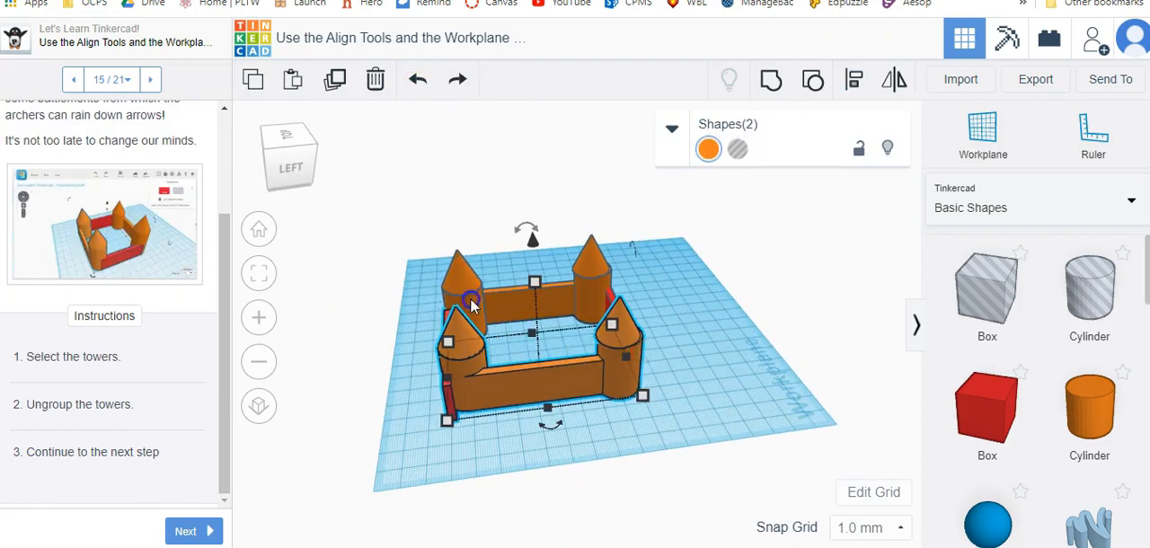
drag(382, 233, 697, 425)
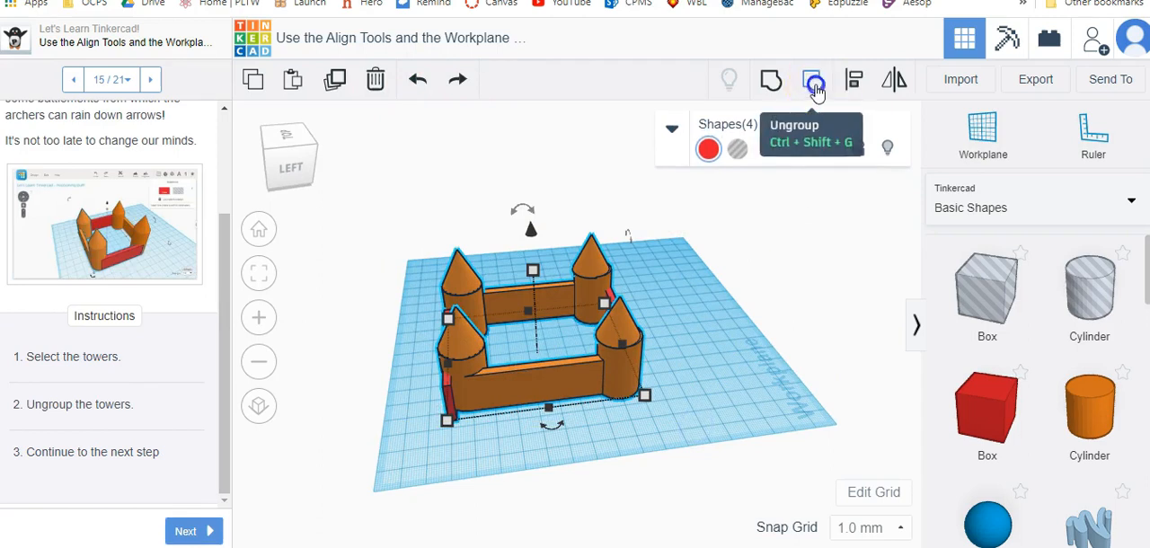
click(816, 83)
click(406, 208)
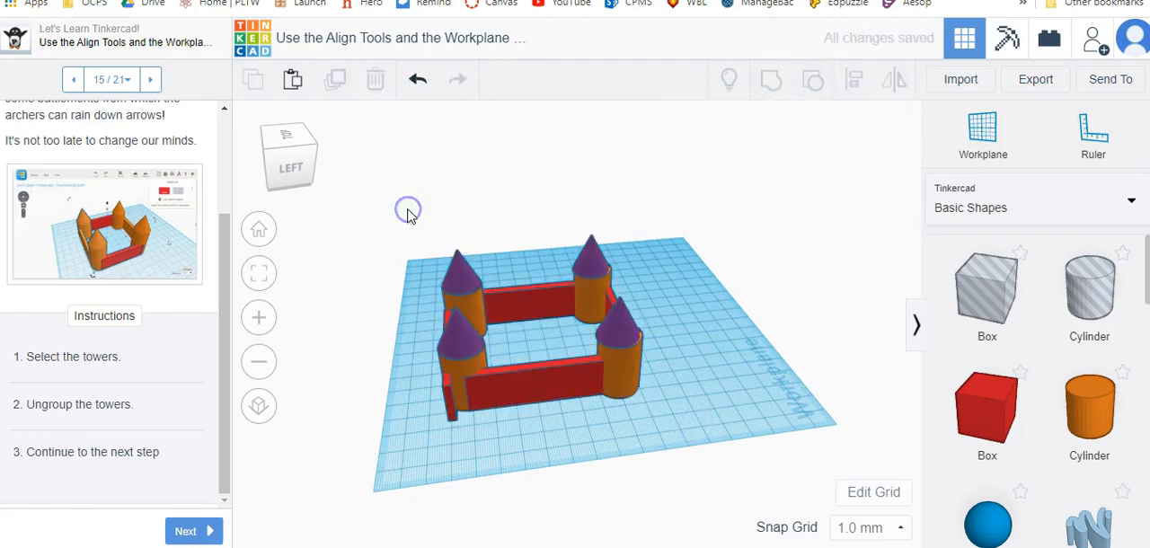
Advance to step 16 and delete the purple cones from the towers.
click(199, 531)
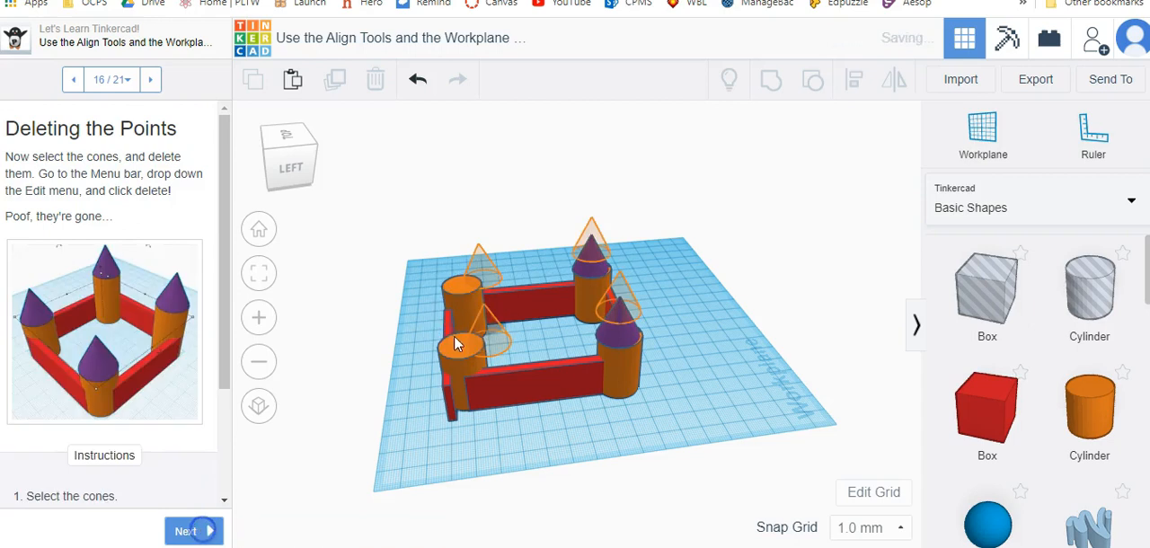
click(579, 264)
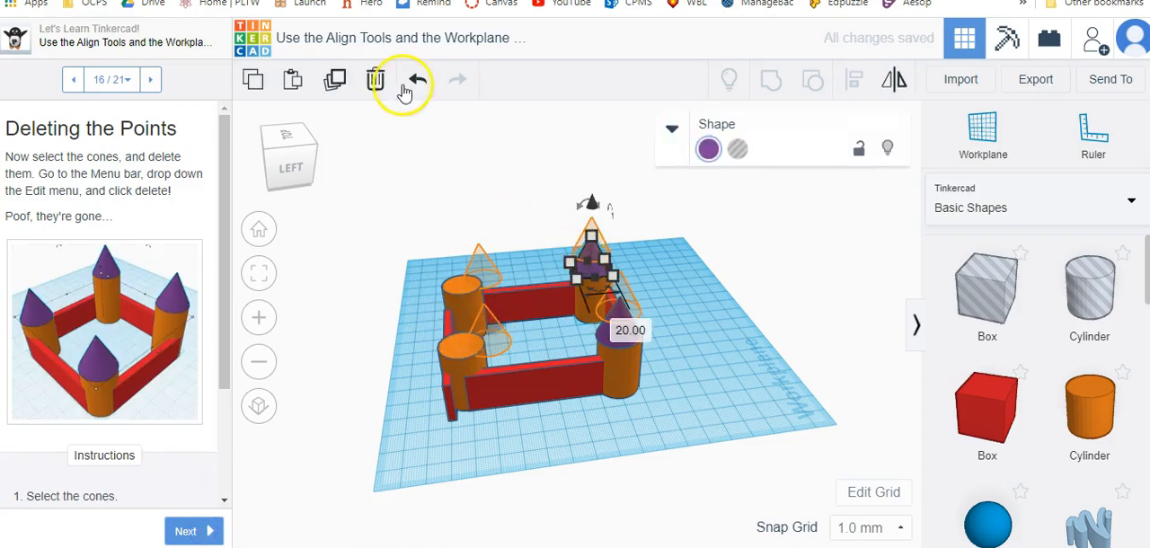
click(376, 80)
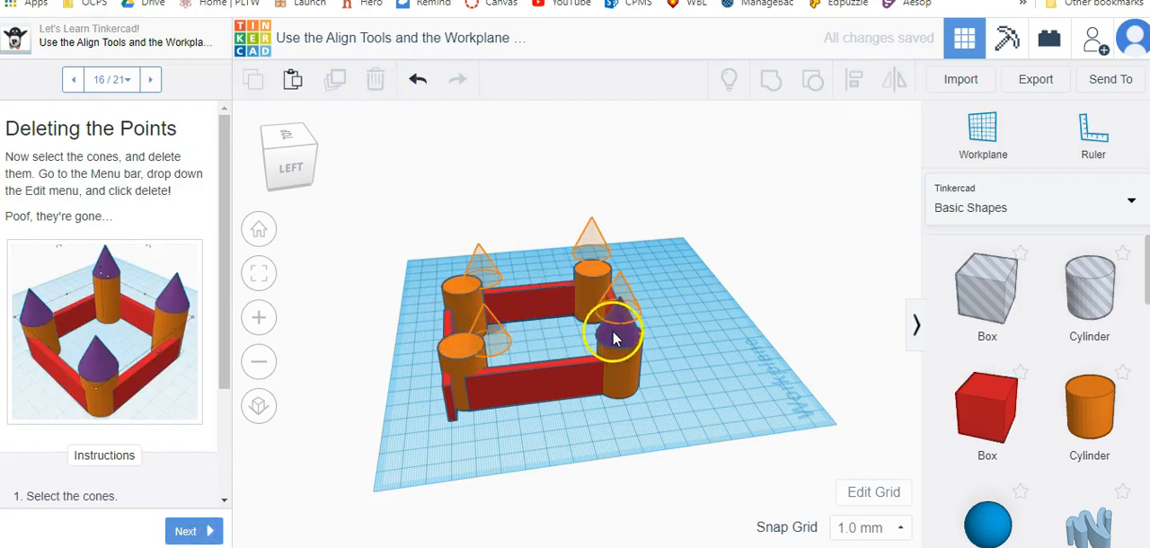
click(614, 339)
click(375, 81)
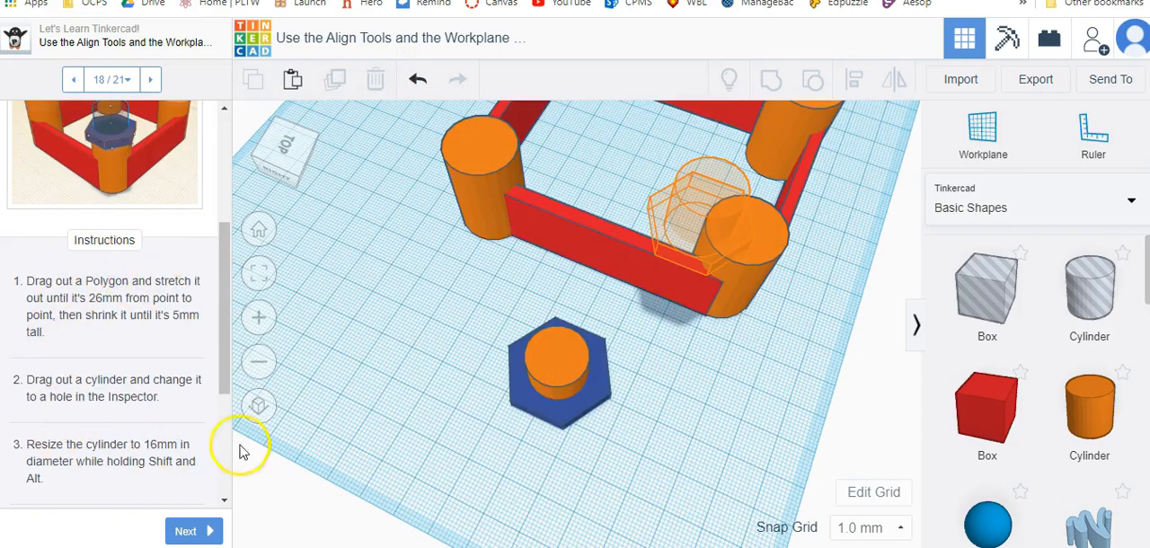
Turn the orange cylinder on the blue hexagon into a hole and group the two shapes into a ring-shaped battlement.
right_drag(666, 424, 518, 307)
click(518, 307)
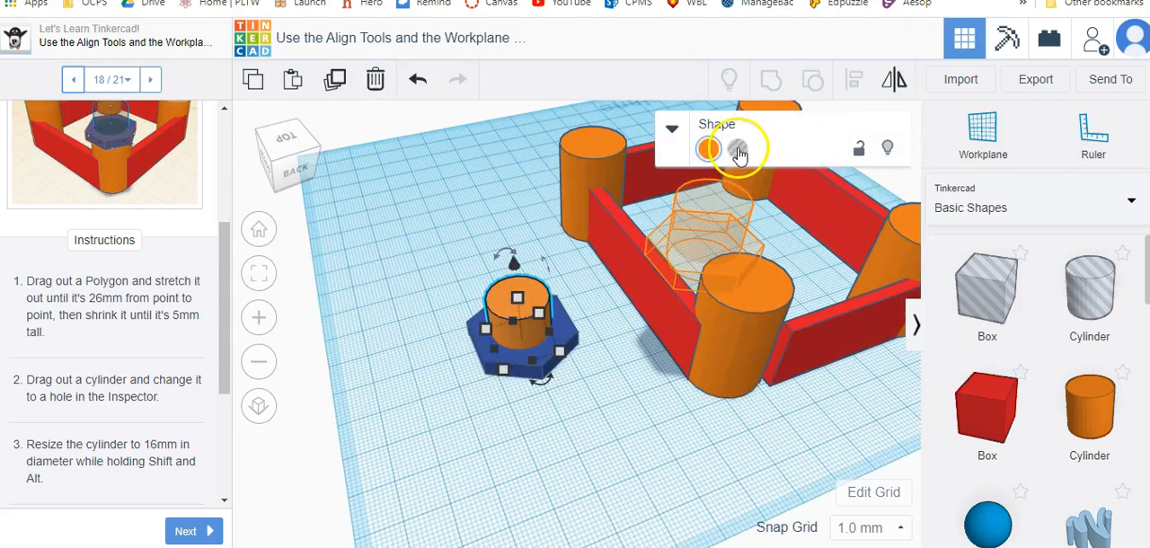
click(737, 149)
drag(585, 391, 428, 270)
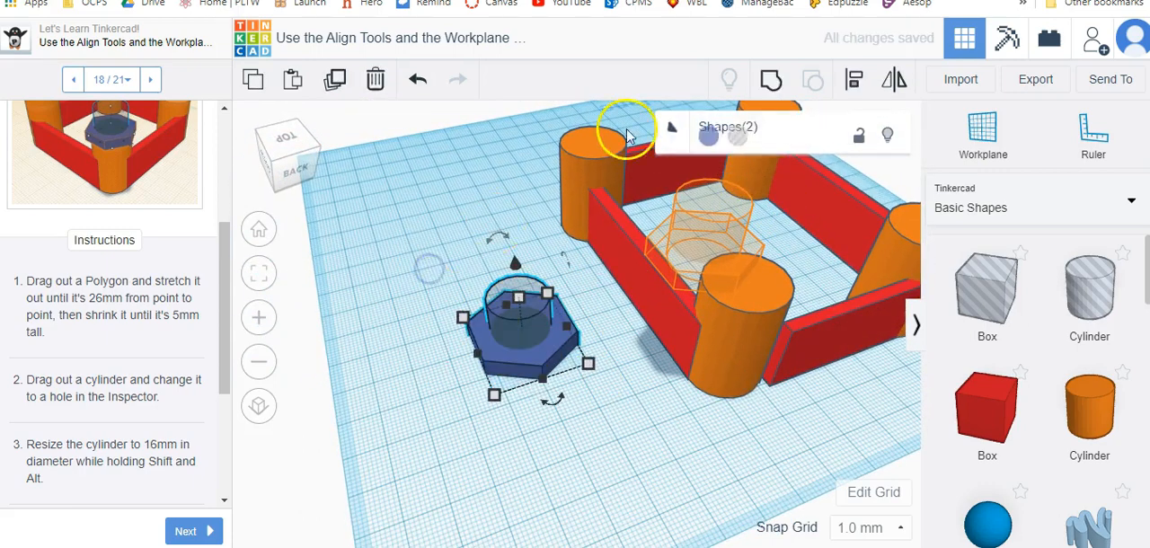
click(770, 79)
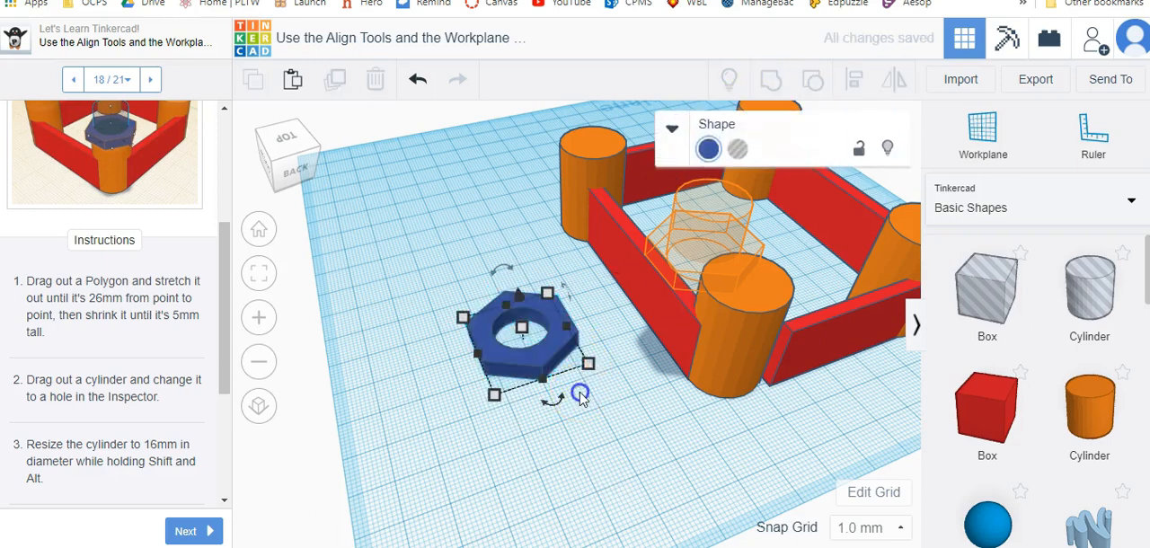
click(580, 393)
Move the battlement onto the nearest corner tower, centre it there with Align, and paste a copy.
drag(530, 355, 770, 312)
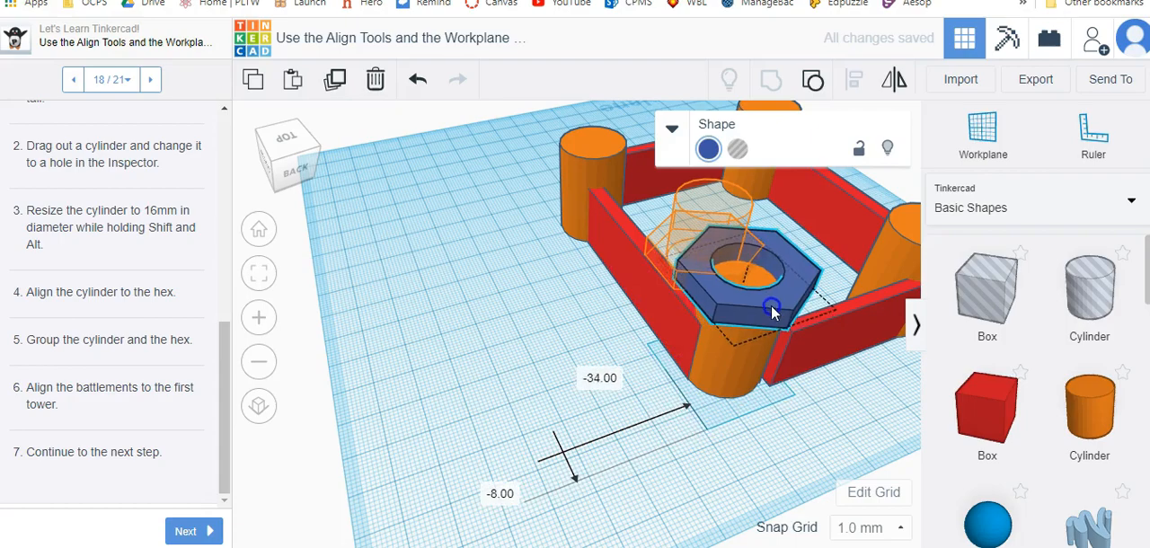
right_drag(693, 401, 651, 422)
click(681, 308)
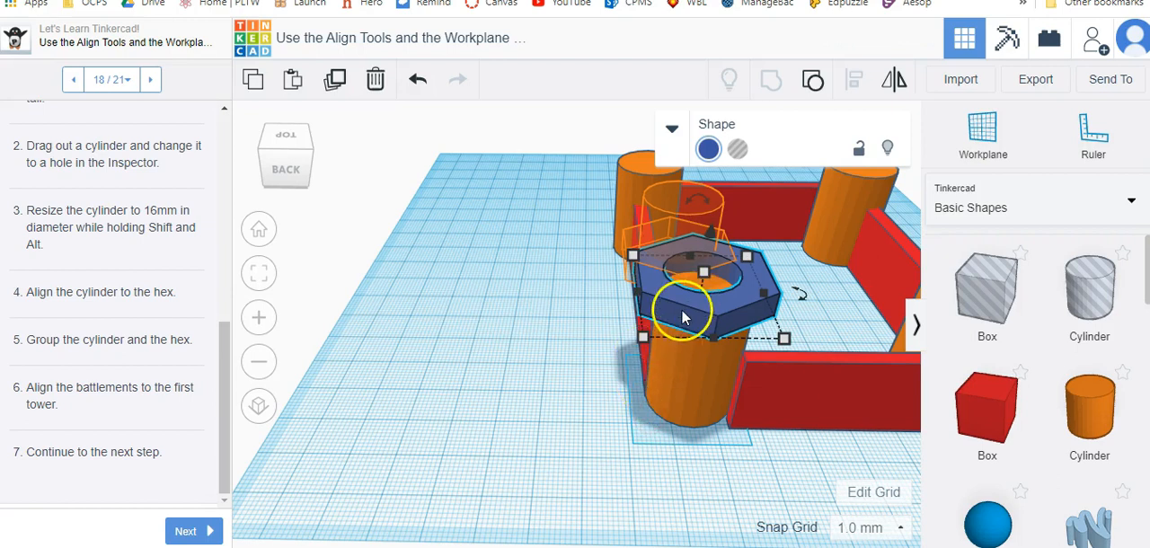
shift+click(679, 374)
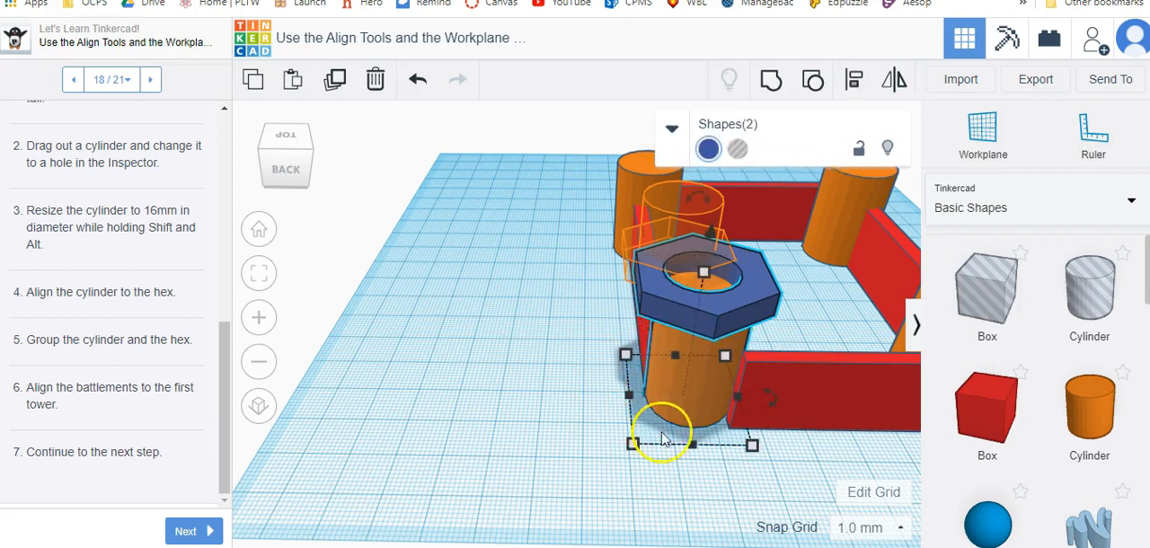
click(854, 79)
click(694, 474)
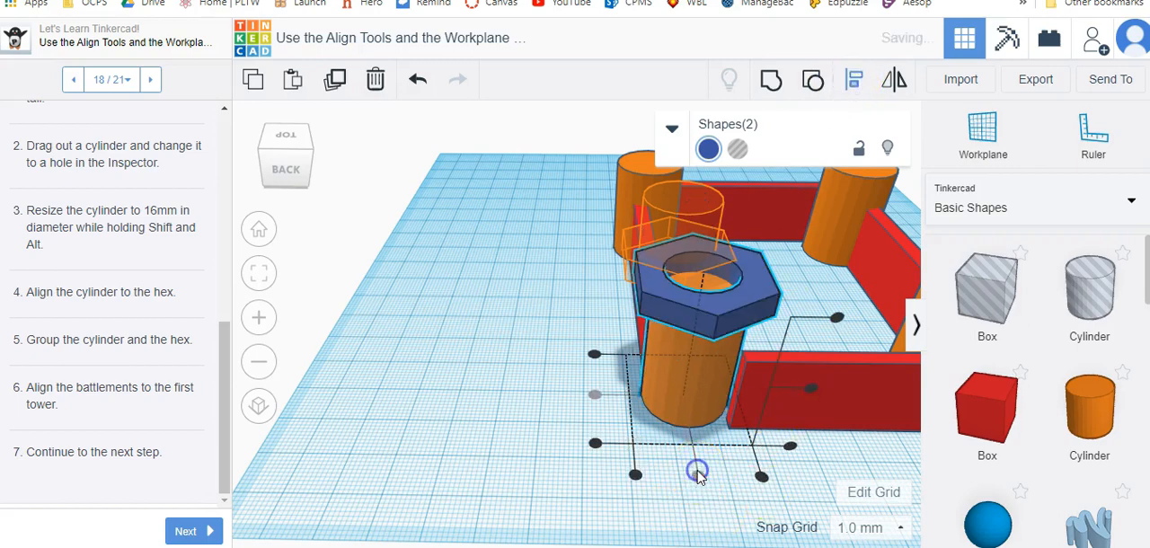
drag(474, 206, 457, 307)
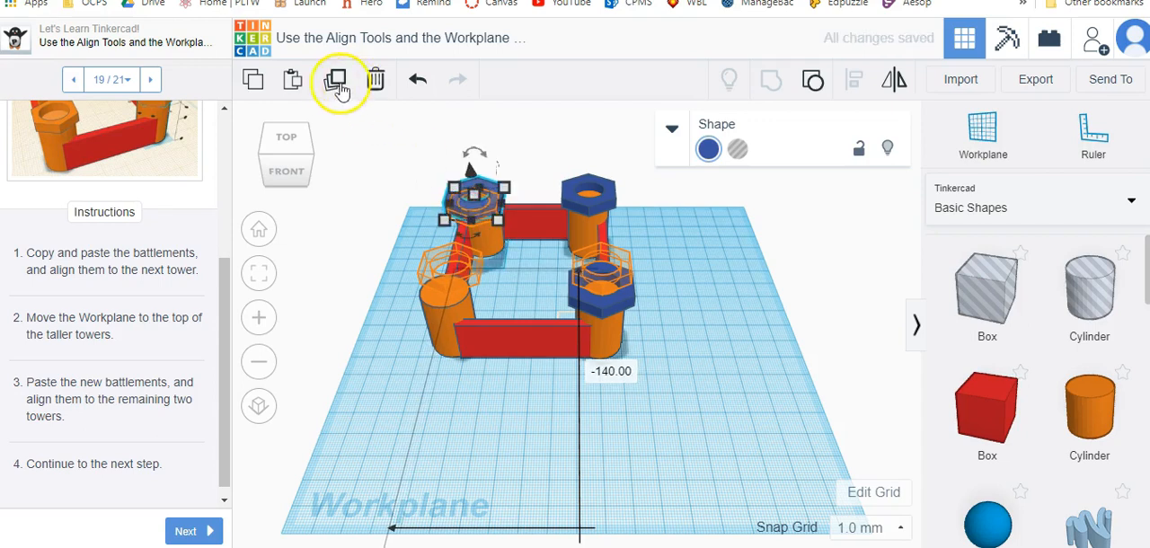
click(289, 79)
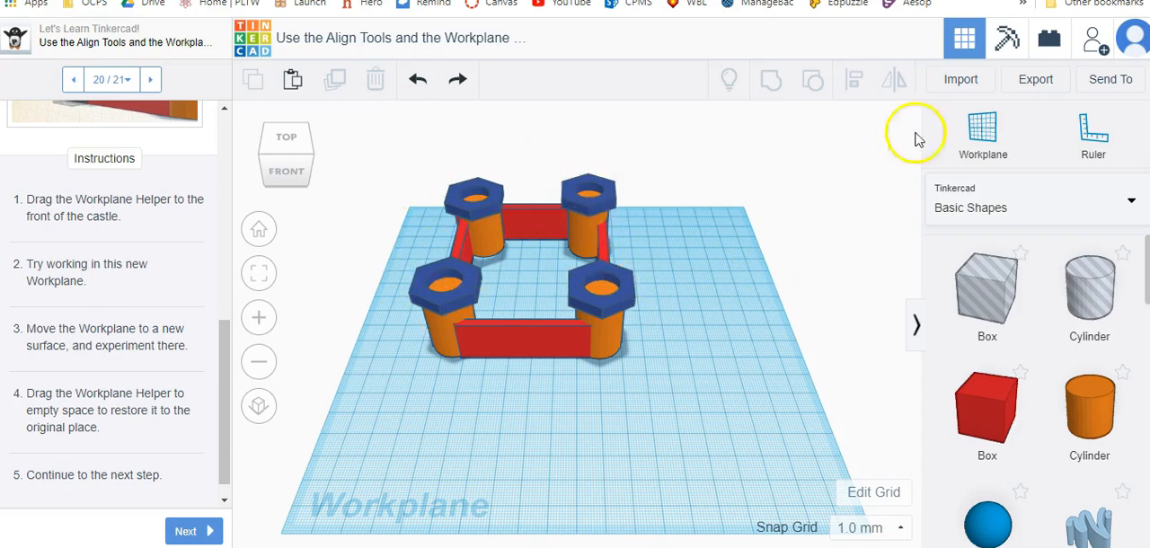
Set the workplane on top of a front tower's battlement and place a box and a cylinder on it.
drag(985, 135, 605, 290)
right_drag(700, 390, 704, 295)
drag(965, 377, 742, 295)
drag(1055, 404, 368, 274)
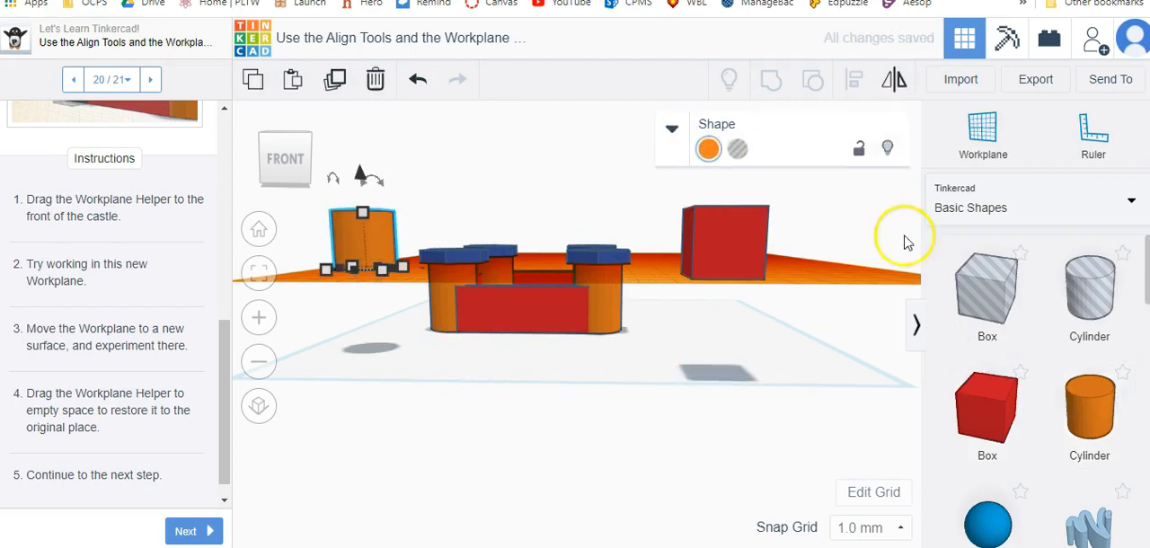
Delete the trial box and cylinder and restore the workplane to its original place.
click(746, 248)
key(Delete)
click(386, 259)
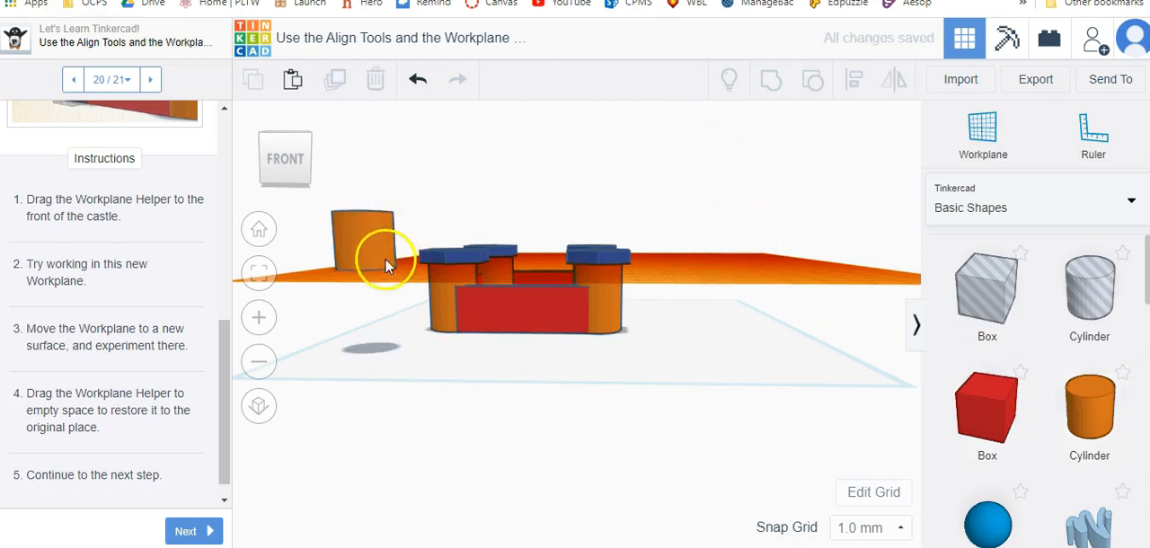
key(Delete)
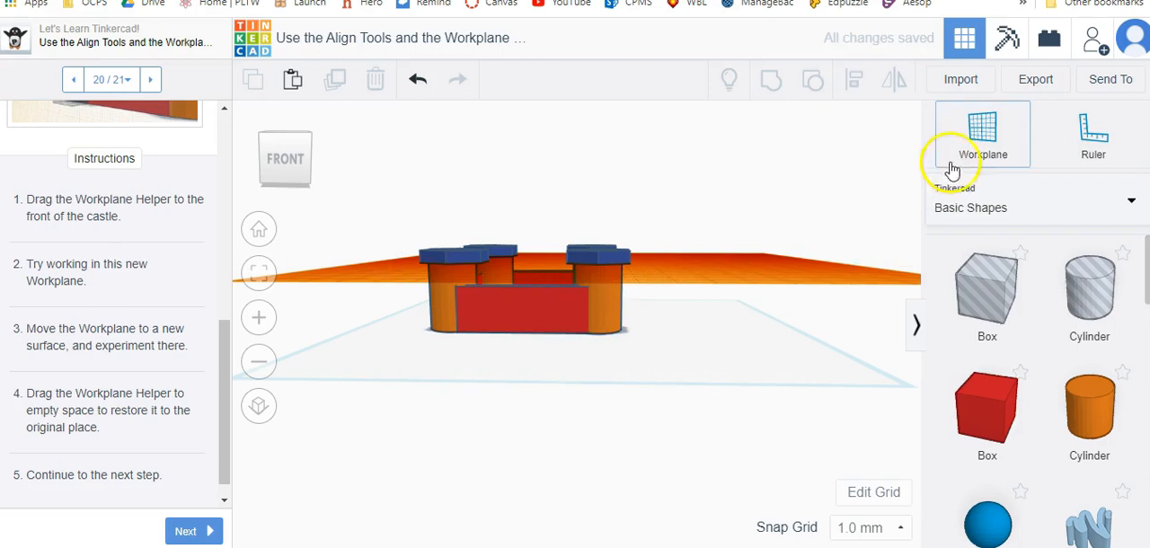
drag(978, 128, 773, 180)
click(261, 231)
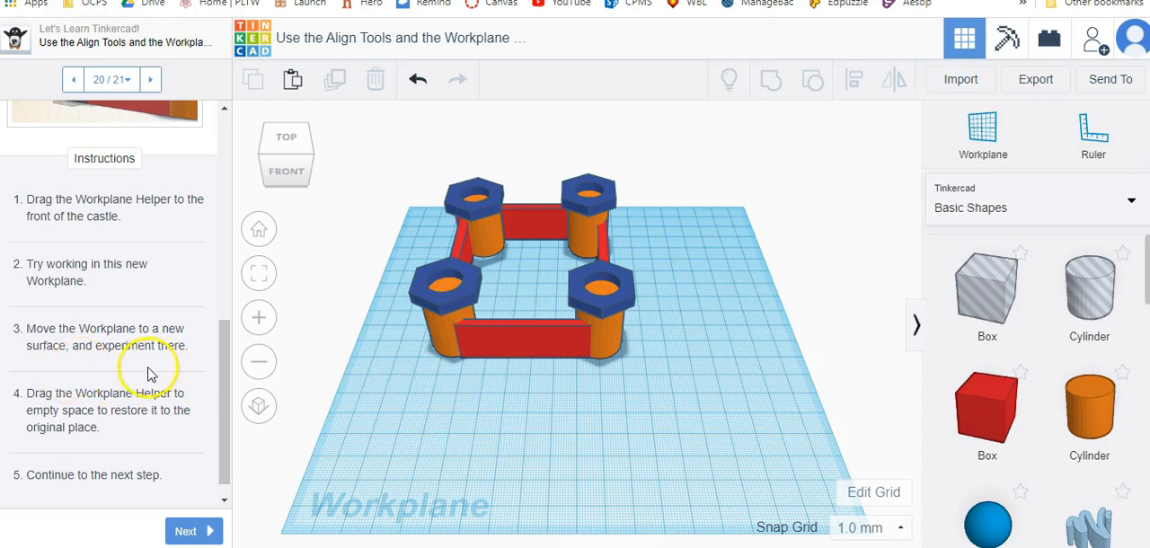
Set the workplane on the outer face of the castle's front wall.
scroll(150, 374, up, 3)
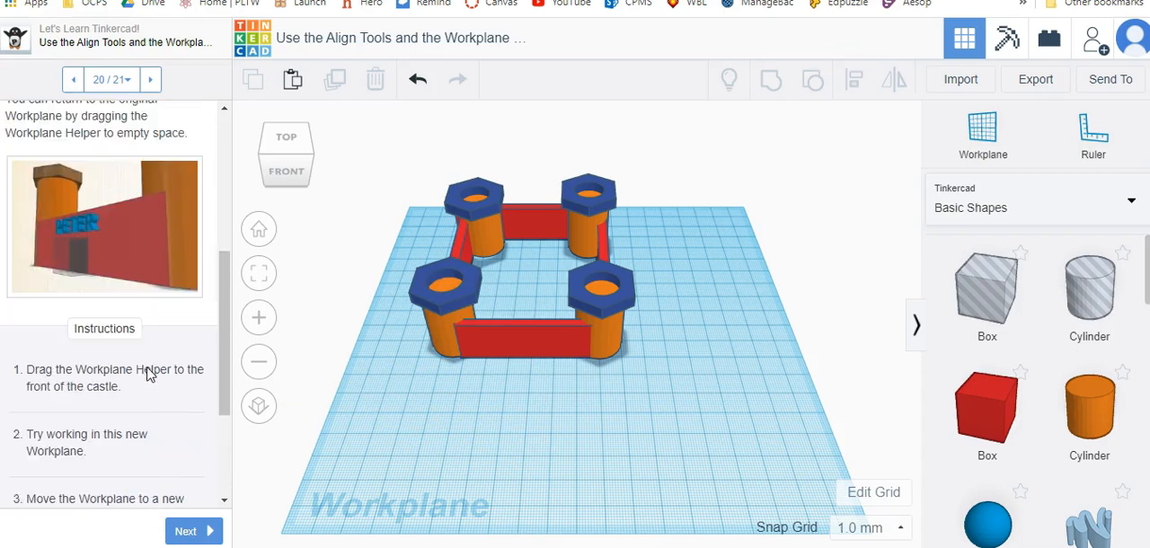
click(983, 131)
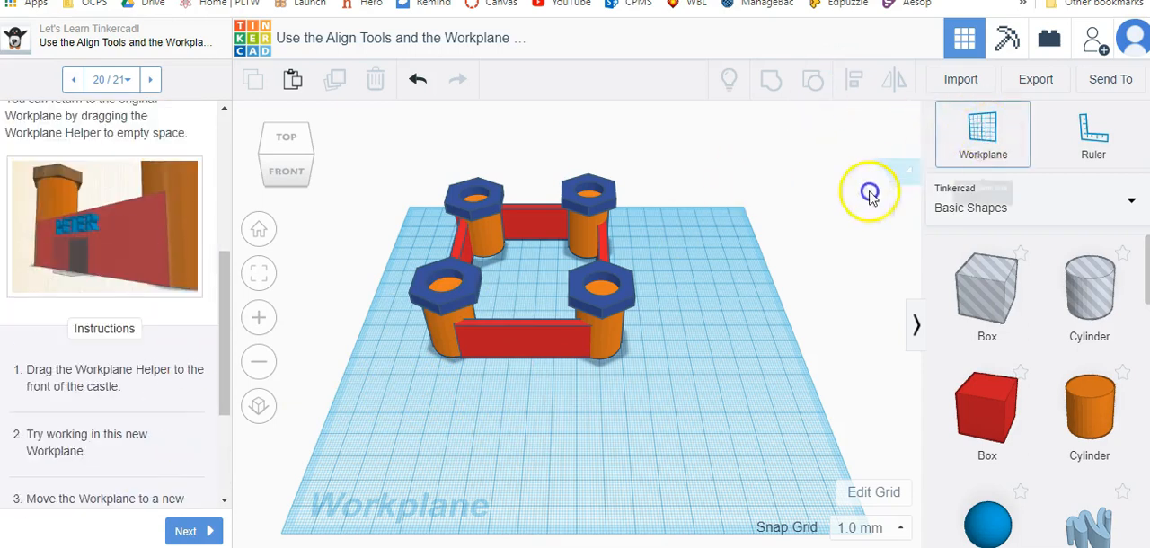
click(526, 340)
right_drag(526, 344, 791, 284)
Place a scaled-down text shape reading "MINE" in the upper left area of the front wall's face.
scroll(1090, 458, down, 3)
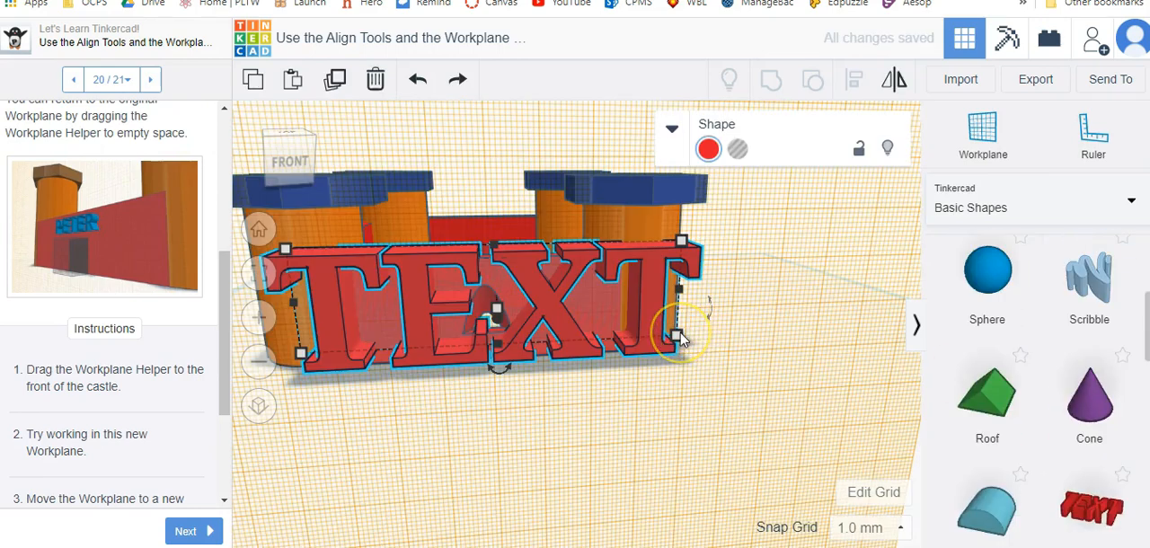
drag(684, 350, 418, 302)
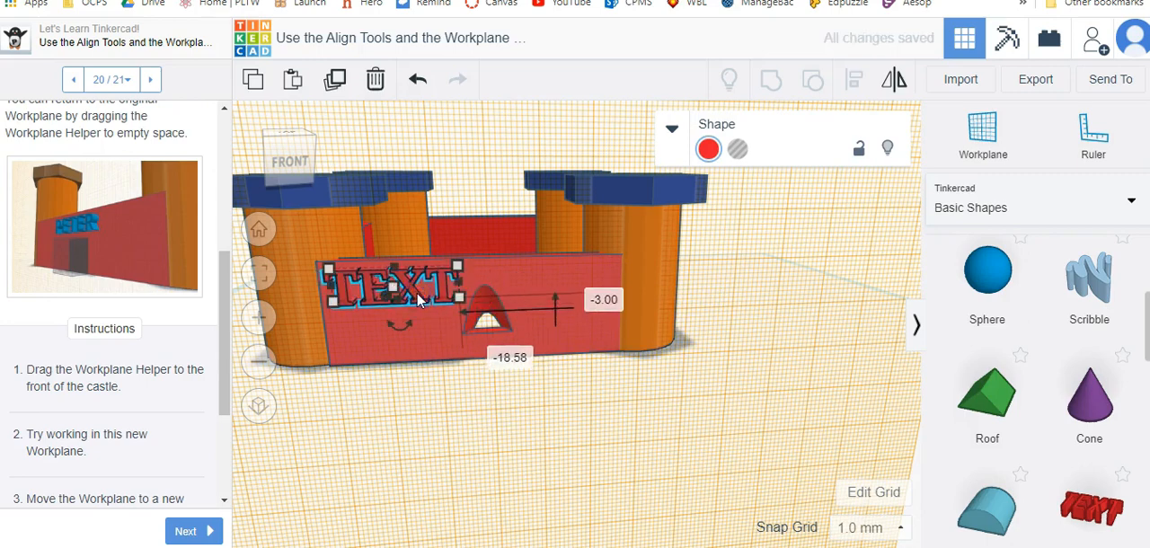
click(672, 128)
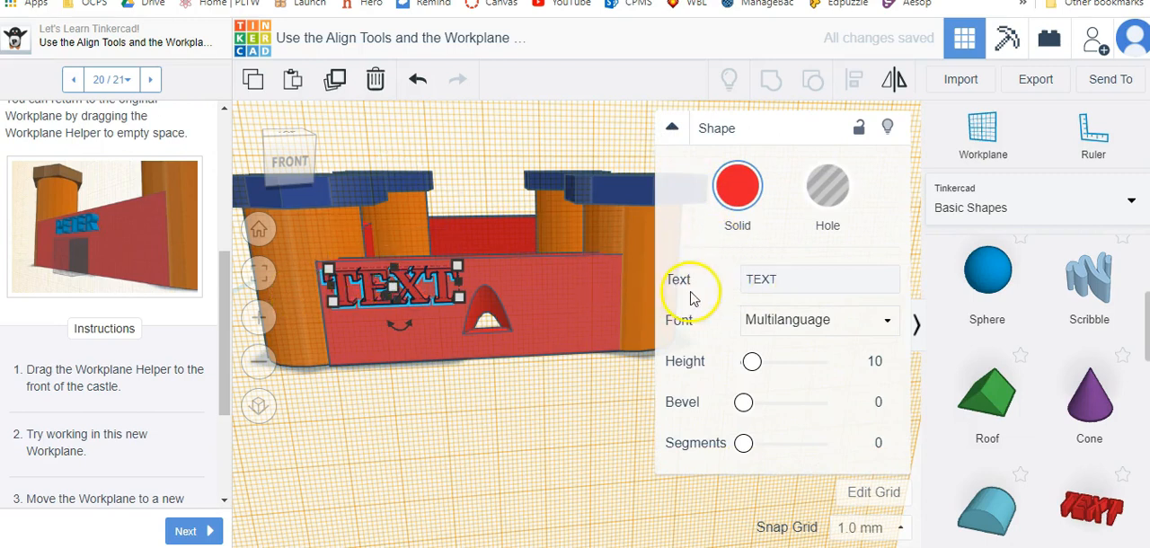
drag(780, 278, 743, 276)
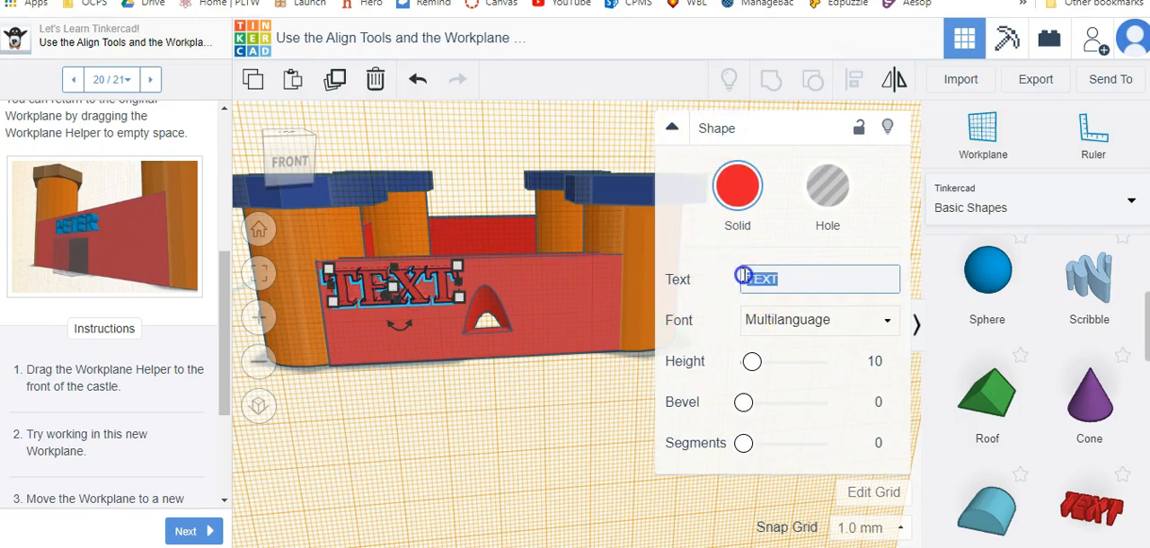
text(MINE)
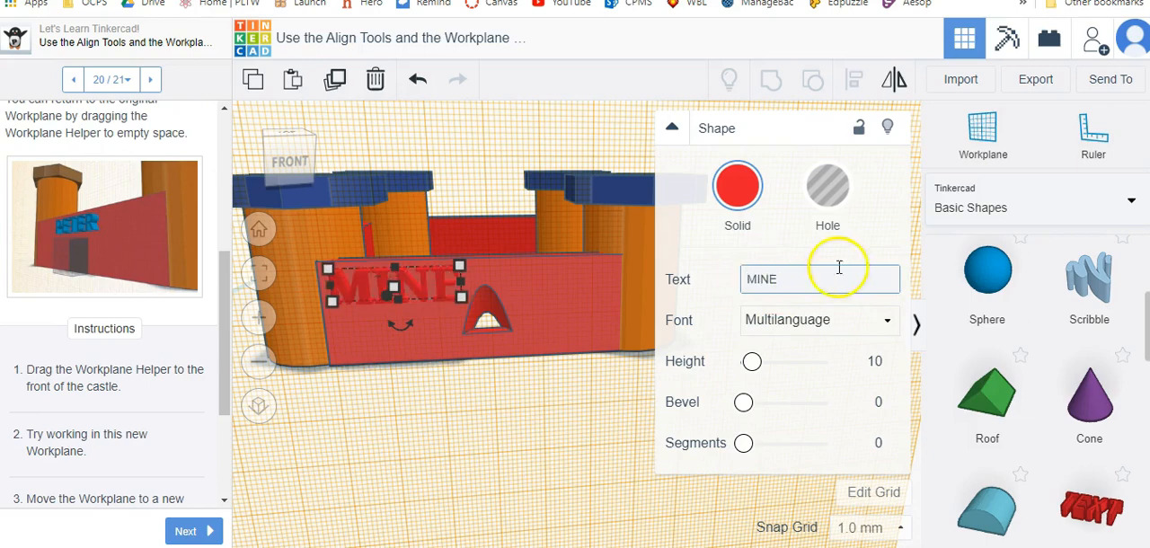
Colour the lettering on the front wall yellow.
click(738, 186)
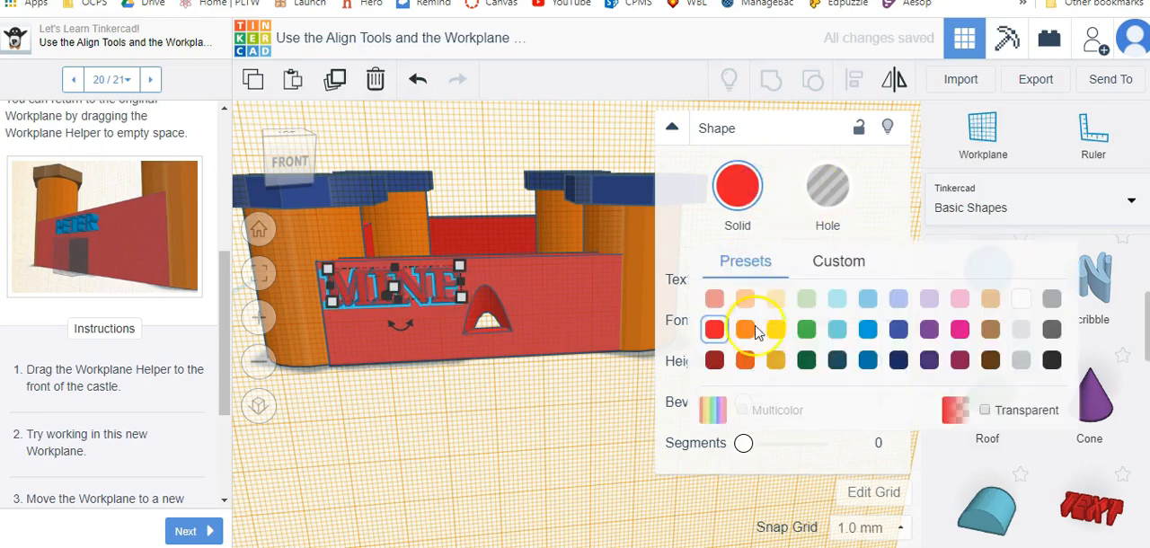
click(775, 329)
click(518, 389)
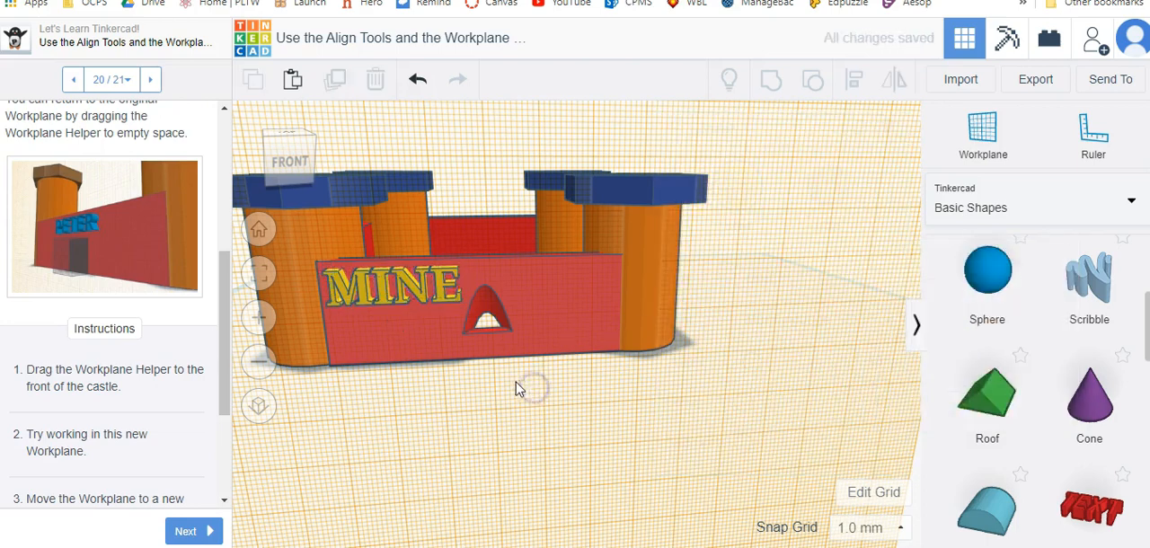
Advance to step 21 of the lesson and read the instructions for exporting the model for 3D printing.
scroll(78, 414, down, 2)
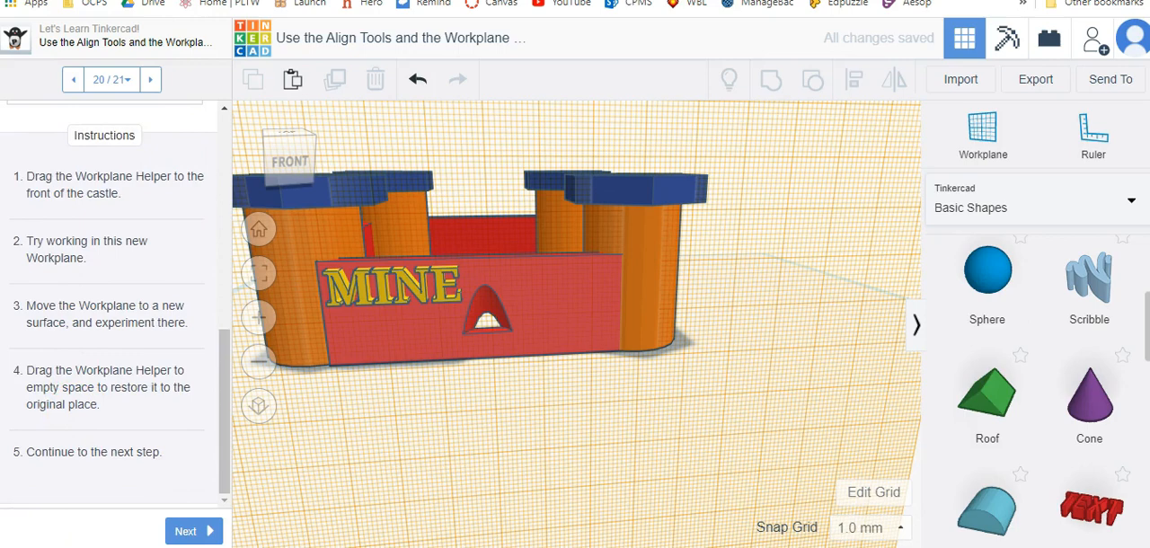
click(207, 535)
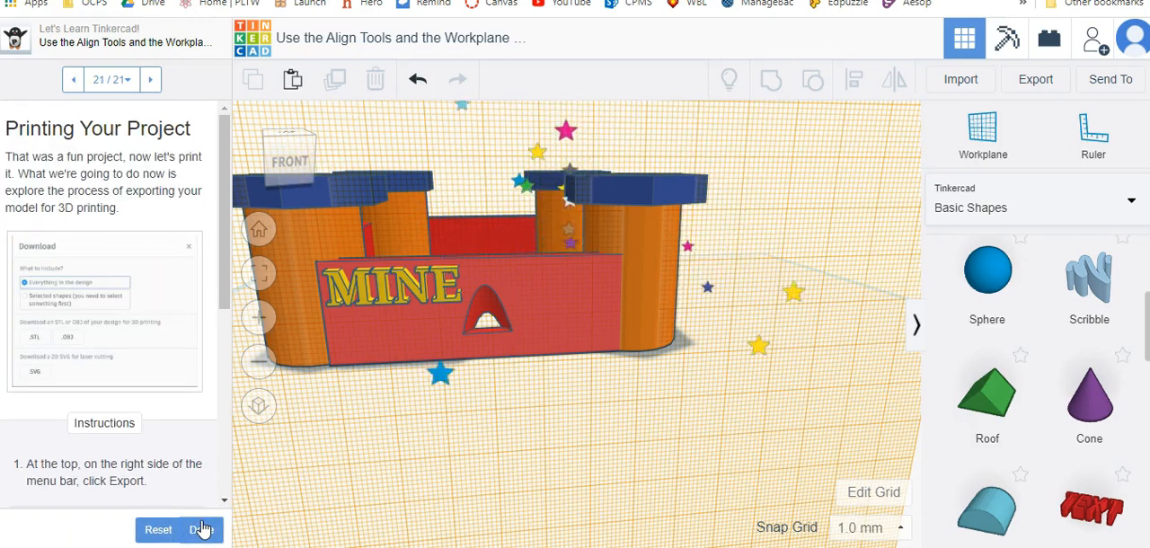
scroll(95, 290, down, 4)
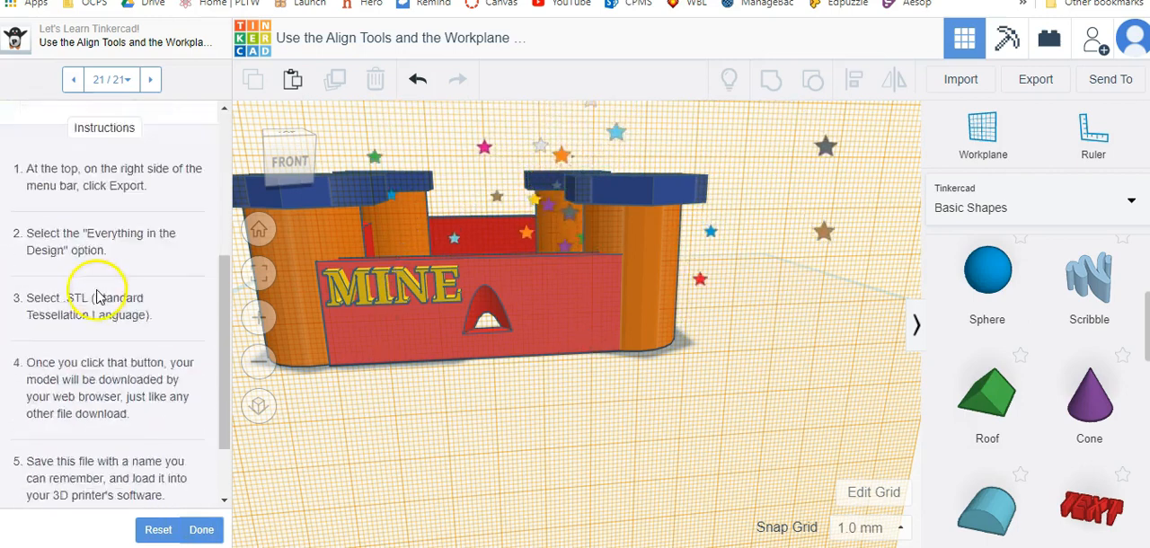